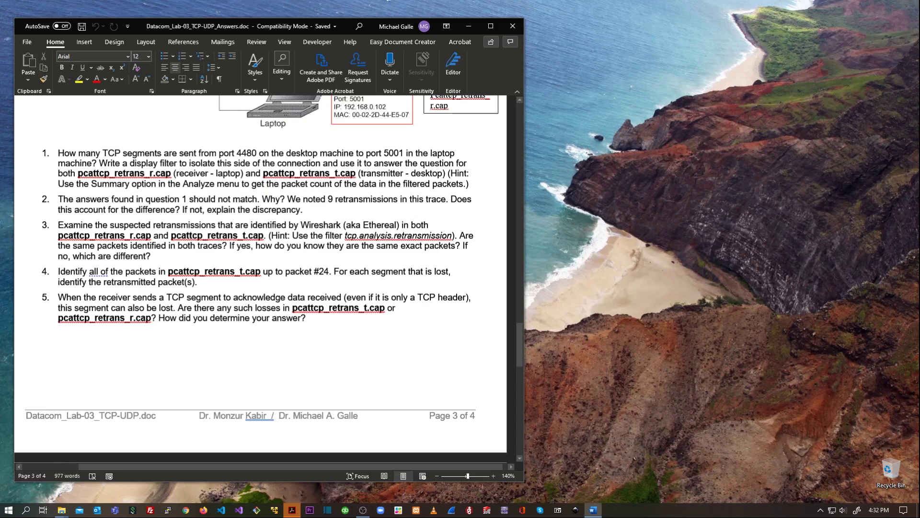
Review the Exercise 2 questions through the end of the answers document, and return to the Exercise 1 Part B questions
{"action": "scroll", "coordinate": [258, 278], "scroll_direction": "down", "scroll_amount": 3}
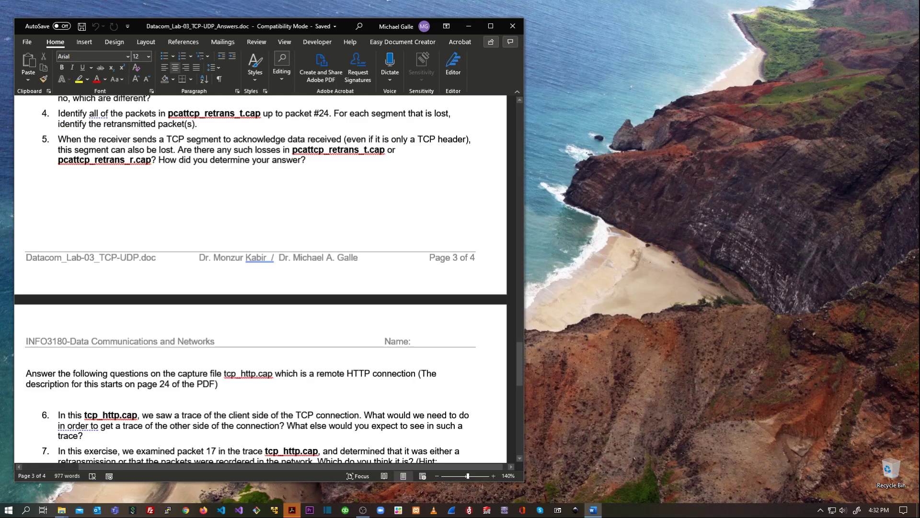
{"action": "scroll", "coordinate": [260, 277], "scroll_direction": "down", "scroll_amount": 2}
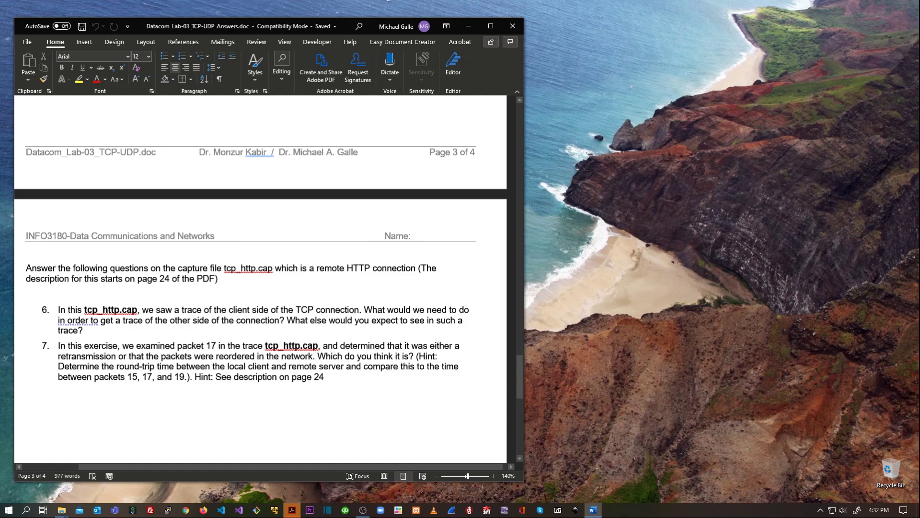
{"action": "scroll", "coordinate": [260, 278], "scroll_direction": "down", "scroll_amount": 9}
{"action": "scroll", "coordinate": [260, 278], "scroll_direction": "up", "scroll_amount": 14}
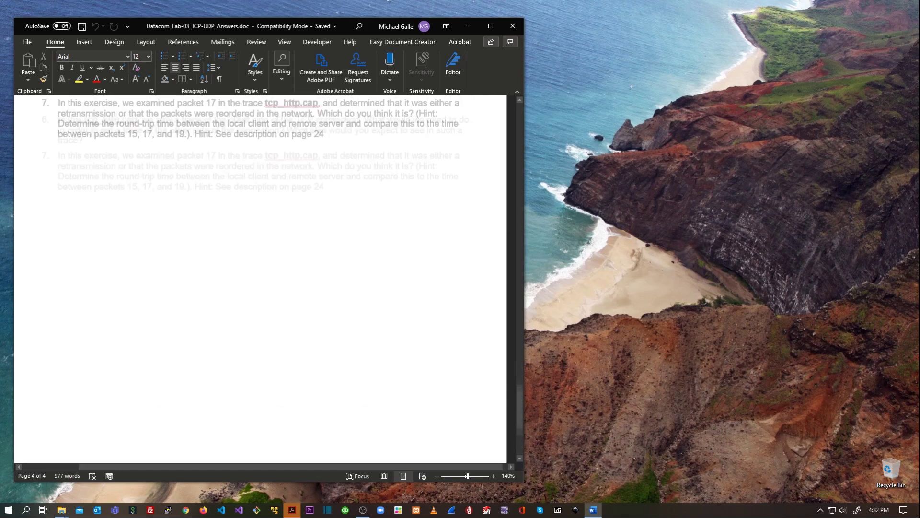
{"action": "scroll", "coordinate": [260, 278], "scroll_direction": "up", "scroll_amount": 15}
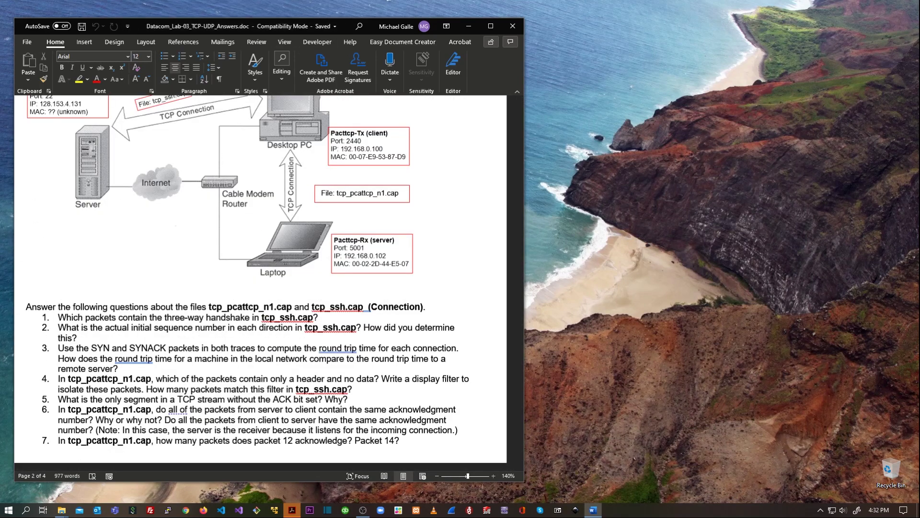
Move the answers document aside and view the capture files in the Datacom_Lab-03 files folder in File Explorer, then minimize that window
{"action": "left_click_drag", "start_coordinate": [138, 28], "coordinate": [527, 42]}
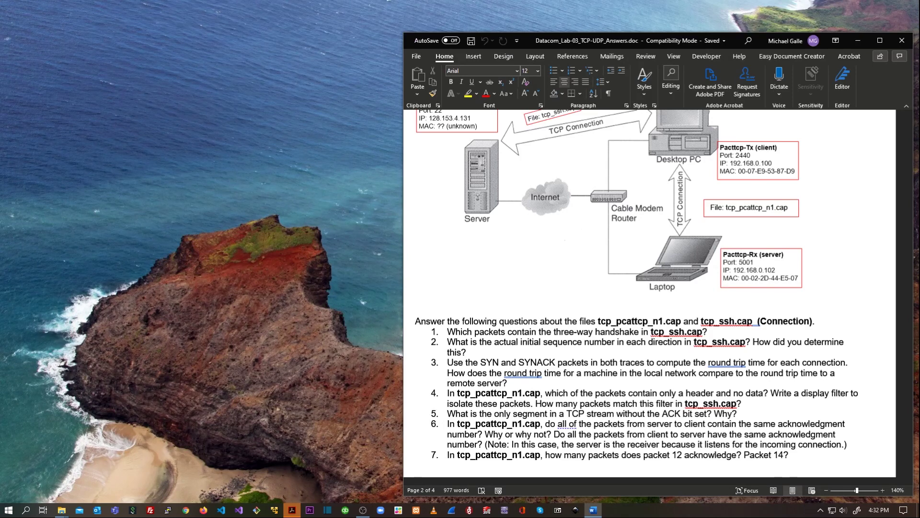
{"action": "left_click_drag", "start_coordinate": [919, 155], "coordinate": [218, 123]}
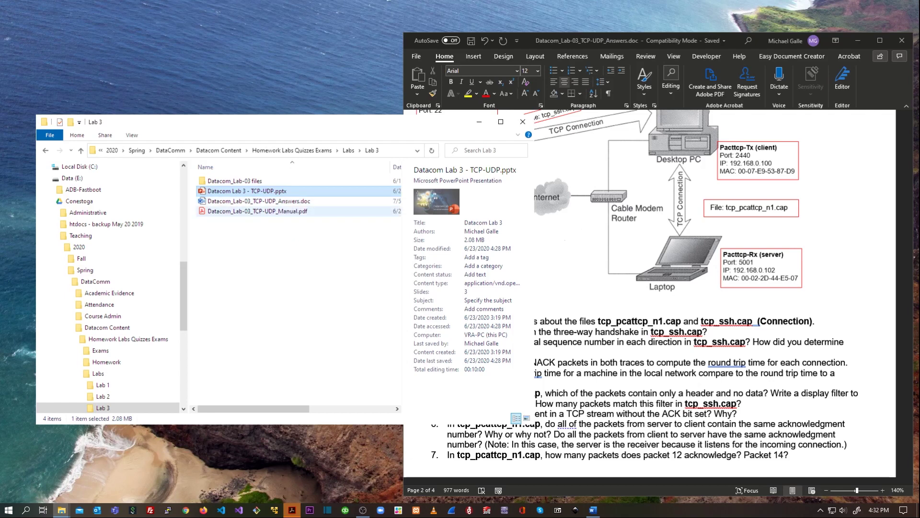
{"action": "double_click", "coordinate": [235, 181]}
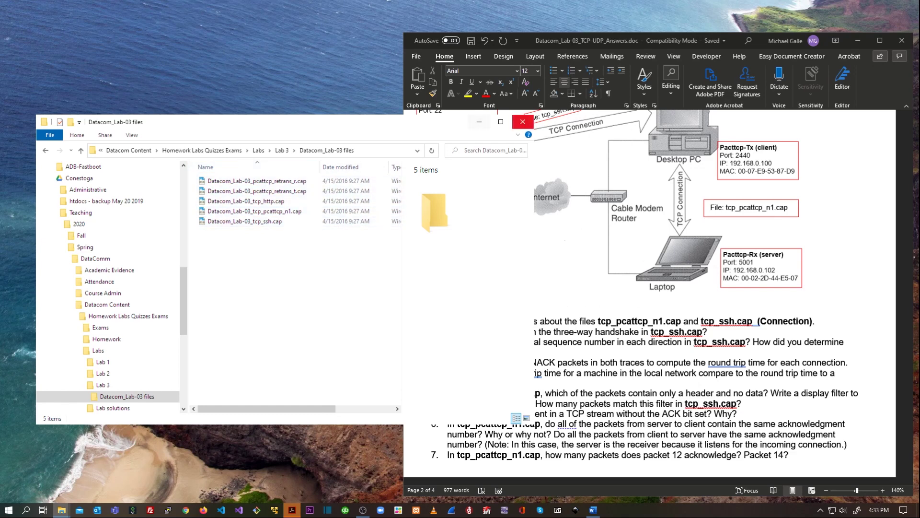
{"action": "left_click", "coordinate": [478, 121]}
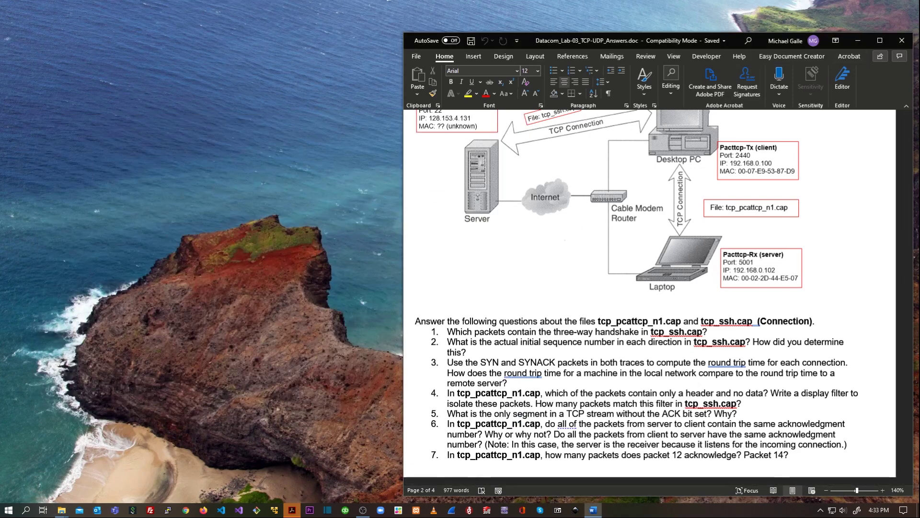
Arrange the lab manual PDF and the answers document side by side, and zoom the answers document at Exercise 1 Part A to 110%
{"action": "left_click_drag", "start_coordinate": [919, 48], "coordinate": [2, 64]}
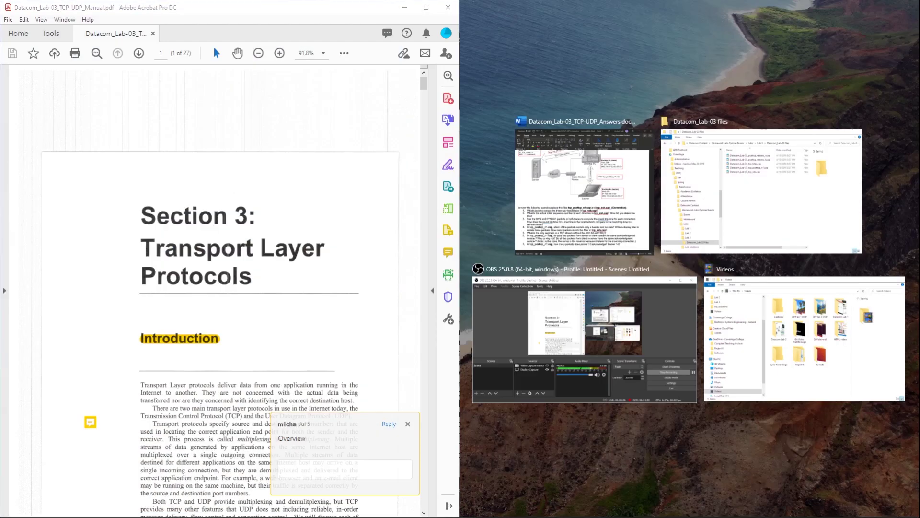
{"action": "left_click", "coordinate": [580, 201]}
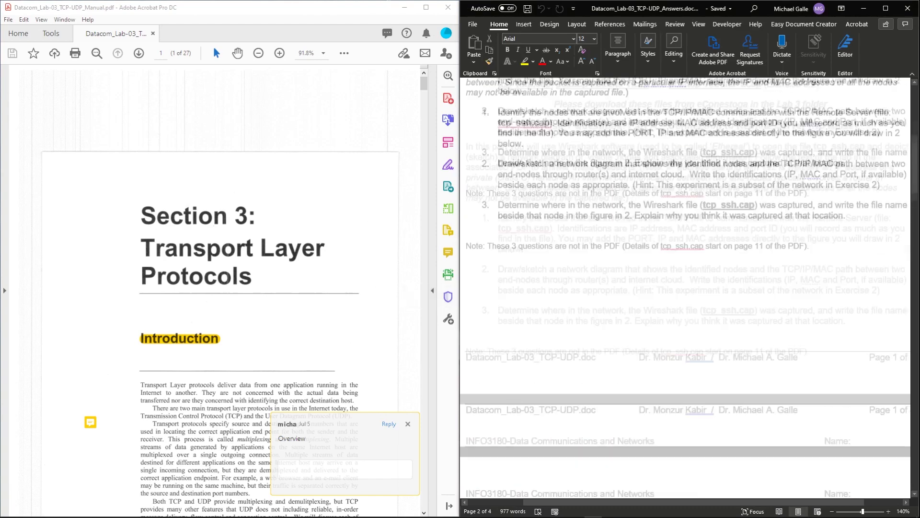
{"action": "scroll", "coordinate": [686, 288], "scroll_direction": "down", "scroll_amount": 3}
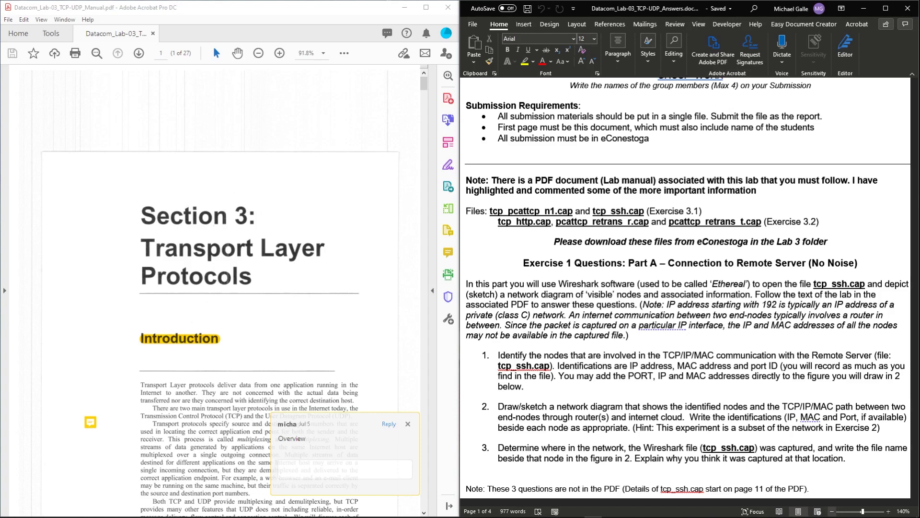
{"action": "left_click", "coordinate": [832, 512]}
{"action": "left_click", "coordinate": [832, 512]}
{"action": "left_click", "coordinate": [832, 511]}
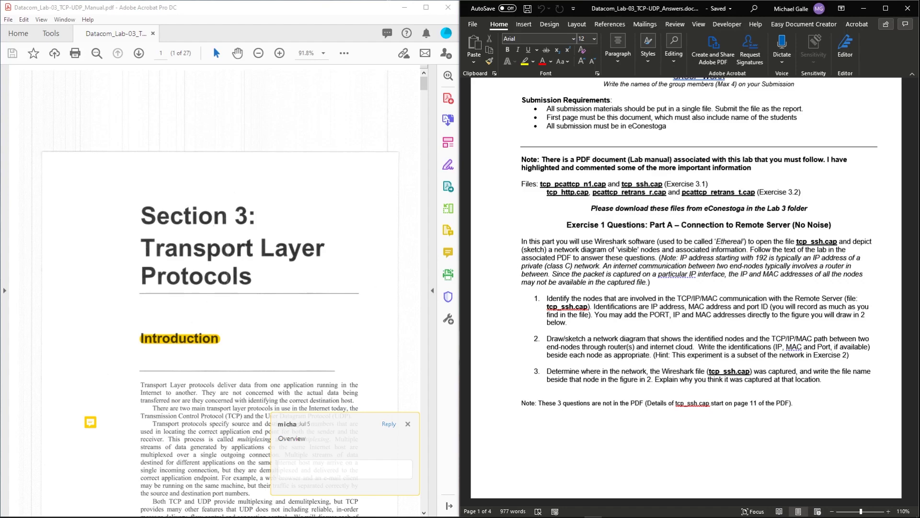
Read the Section 3 Transport Layer Protocols introduction in the lab manual, including the highlighted overviews of Exercises 1 and 2
{"action": "scroll", "coordinate": [230, 314], "scroll_direction": "down", "scroll_amount": 4}
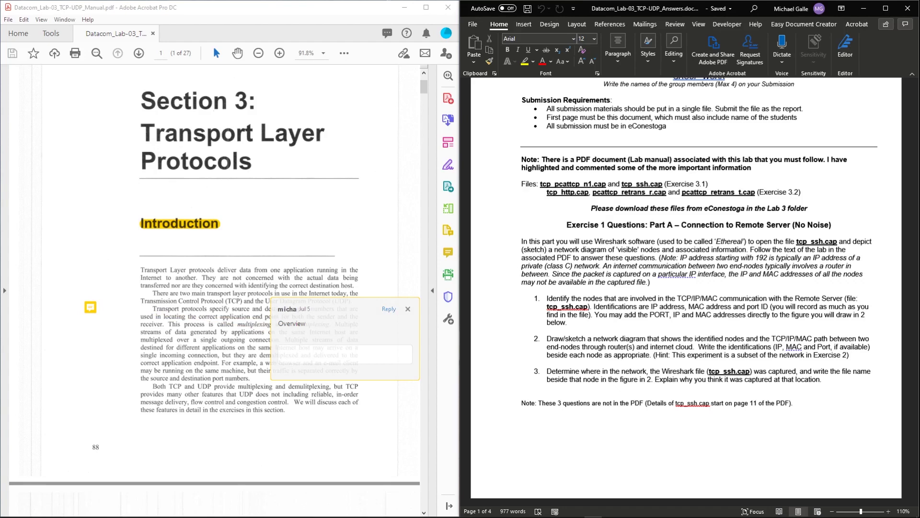
{"action": "scroll", "coordinate": [215, 280], "scroll_direction": "down", "scroll_amount": 3}
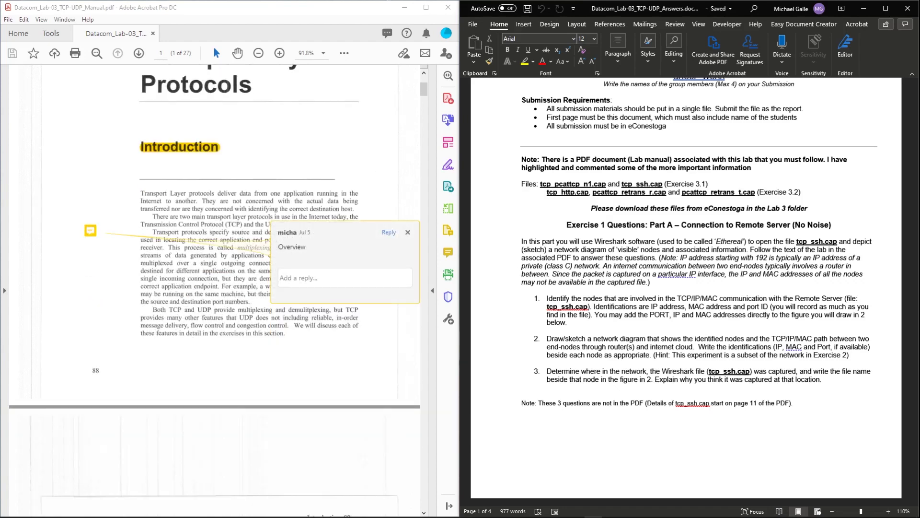
{"action": "key", "text": "alt+Tab"}
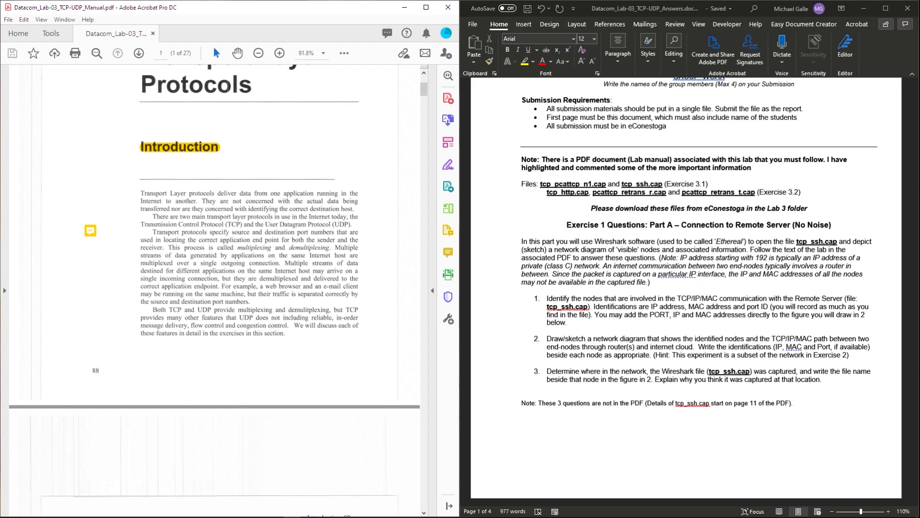
{"action": "scroll", "coordinate": [214, 290], "scroll_direction": "down", "scroll_amount": 2}
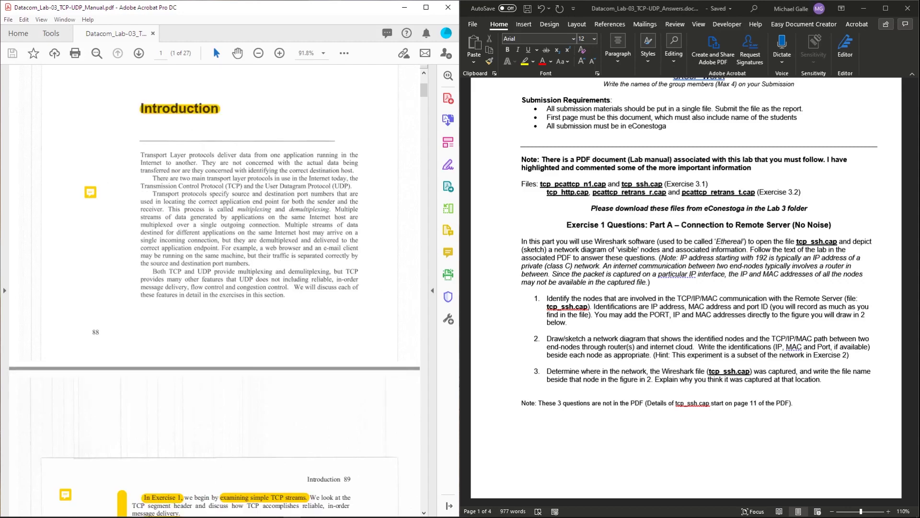
{"action": "scroll", "coordinate": [214, 290], "scroll_direction": "down", "scroll_amount": 10}
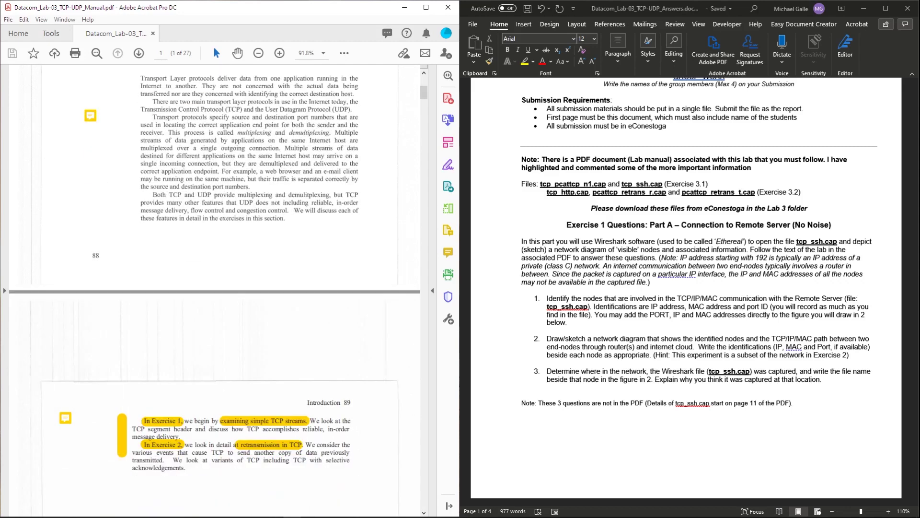
{"action": "scroll", "coordinate": [214, 290], "scroll_direction": "down", "scroll_amount": 4}
{"action": "scroll", "coordinate": [214, 290], "scroll_direction": "up", "scroll_amount": 10}
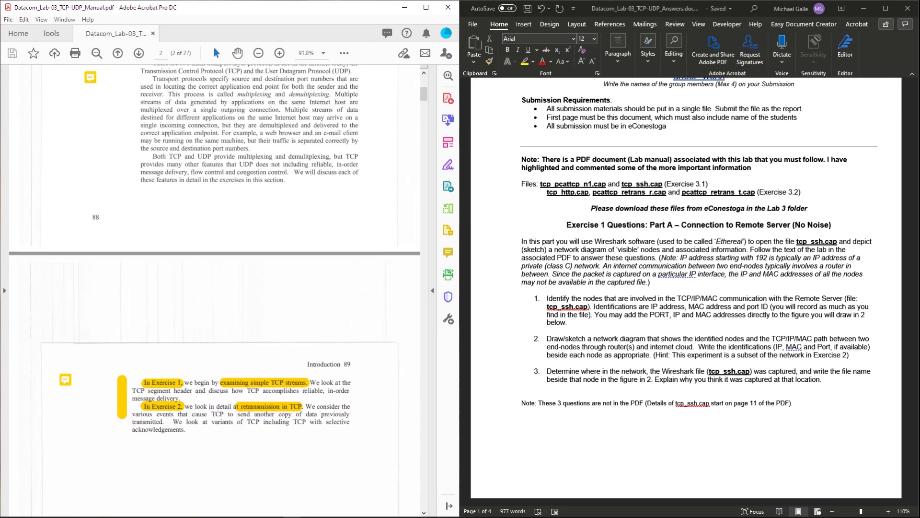
{"action": "scroll", "coordinate": [214, 290], "scroll_direction": "down", "scroll_amount": 8}
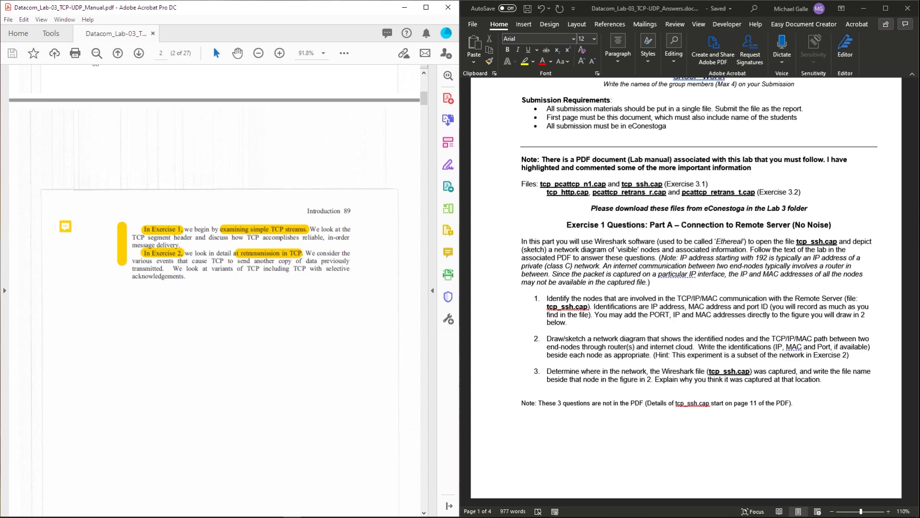
{"action": "scroll", "coordinate": [219, 240], "scroll_direction": "down", "scroll_amount": 2}
{"action": "scroll", "coordinate": [220, 288], "scroll_direction": "down", "scroll_amount": 5}
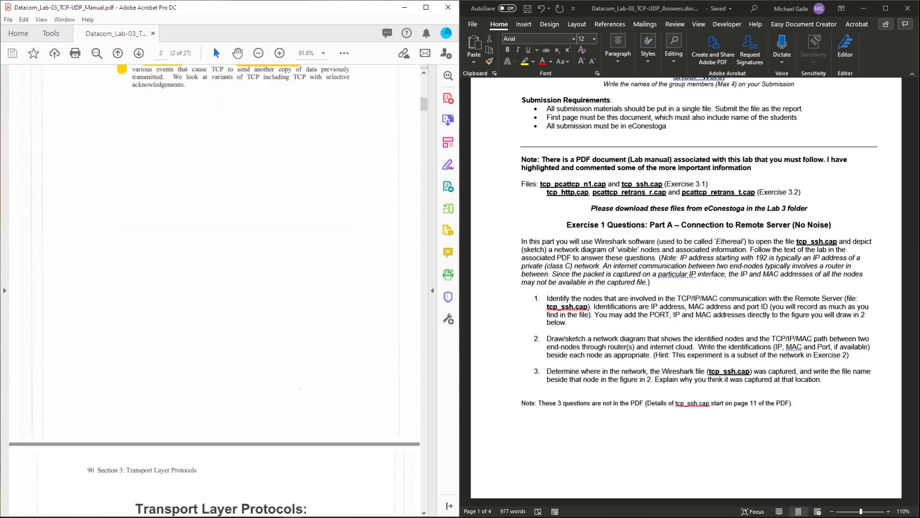
Examine Exercise 3.1 in the lab manual, covering the TCP introduction, the segment header figure and the configuration notes on the traces
{"action": "scroll", "coordinate": [219, 287], "scroll_direction": "down", "scroll_amount": 3}
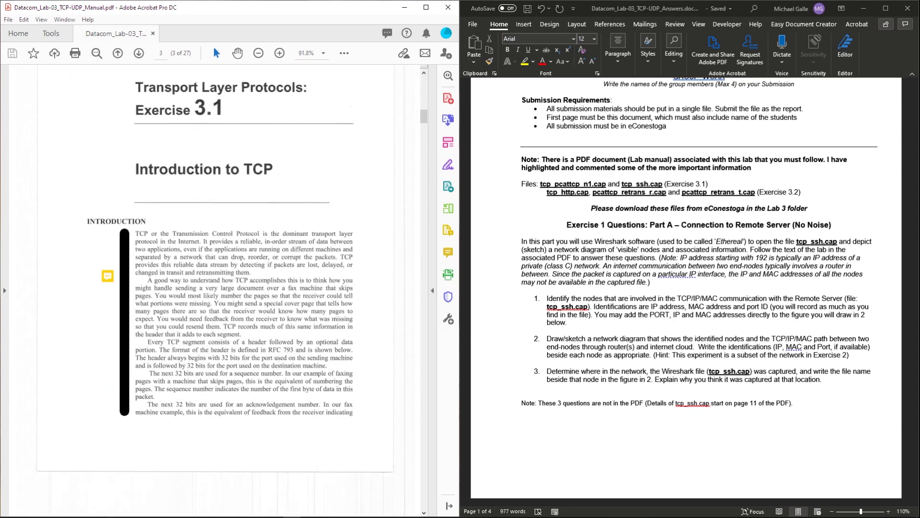
{"action": "mouse_move", "coordinate": [110, 198]}
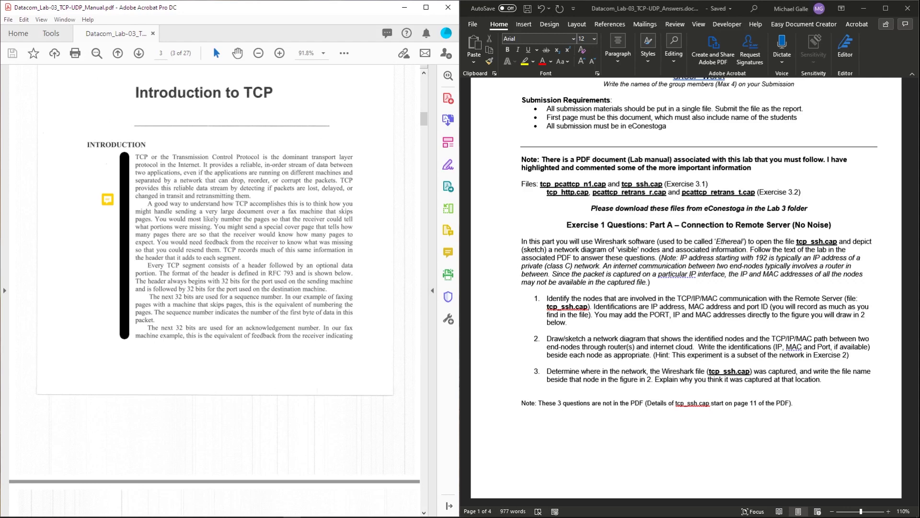
{"action": "scroll", "coordinate": [215, 290], "scroll_direction": "down", "scroll_amount": 10}
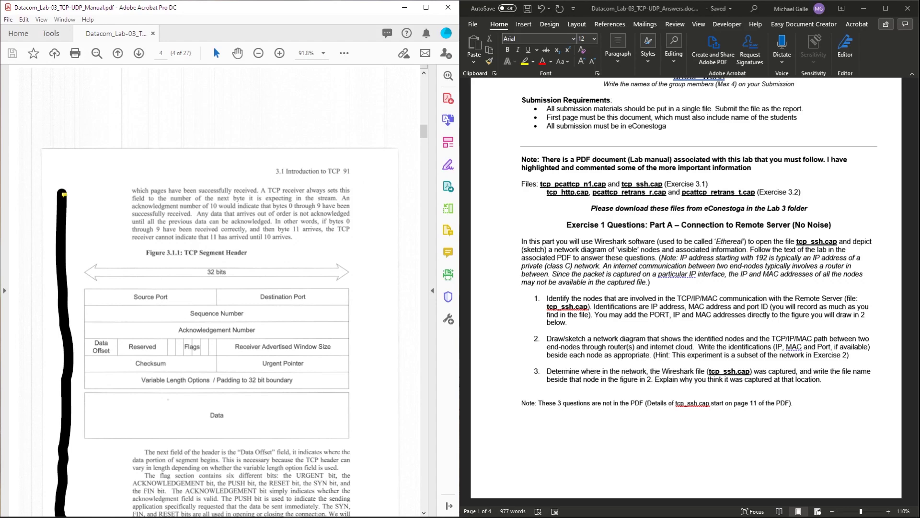
{"action": "scroll", "coordinate": [216, 288], "scroll_direction": "down", "scroll_amount": 3}
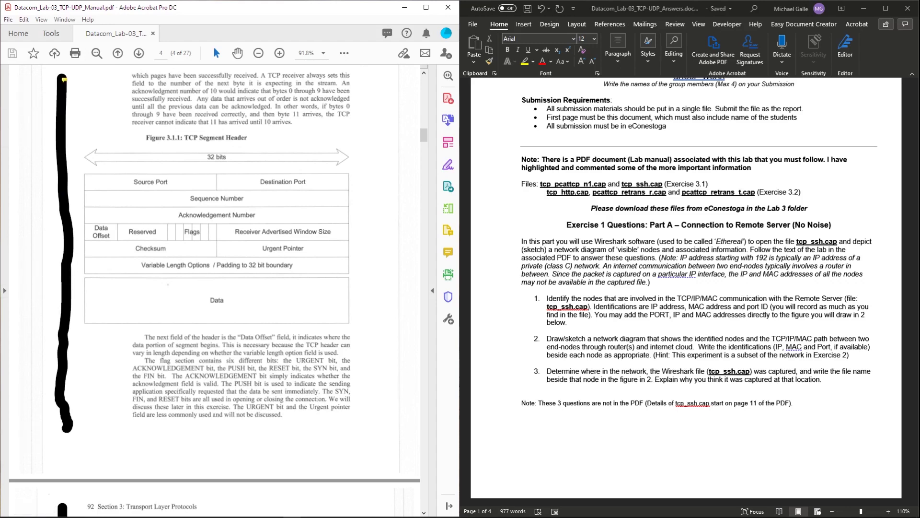
{"action": "scroll", "coordinate": [214, 288], "scroll_direction": "down", "scroll_amount": 1}
{"action": "scroll", "coordinate": [214, 287], "scroll_direction": "down", "scroll_amount": 2}
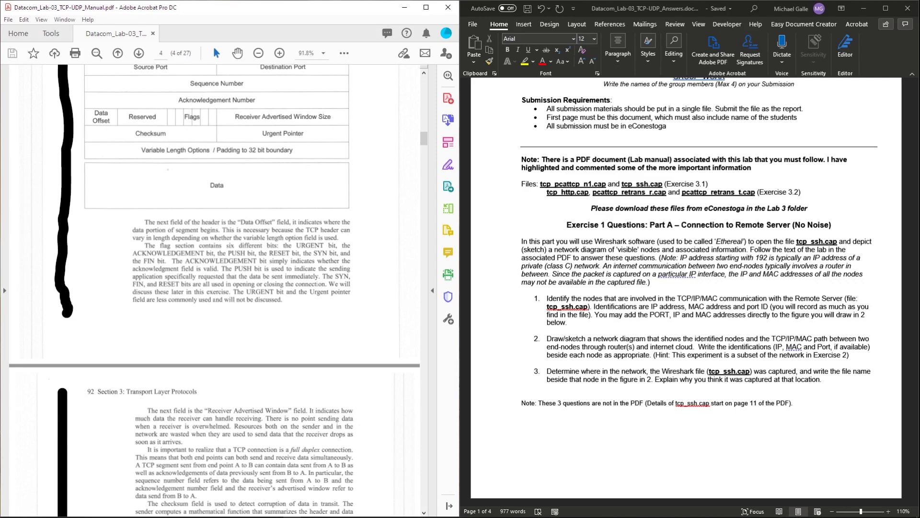
{"action": "scroll", "coordinate": [214, 287], "scroll_direction": "down", "scroll_amount": 4}
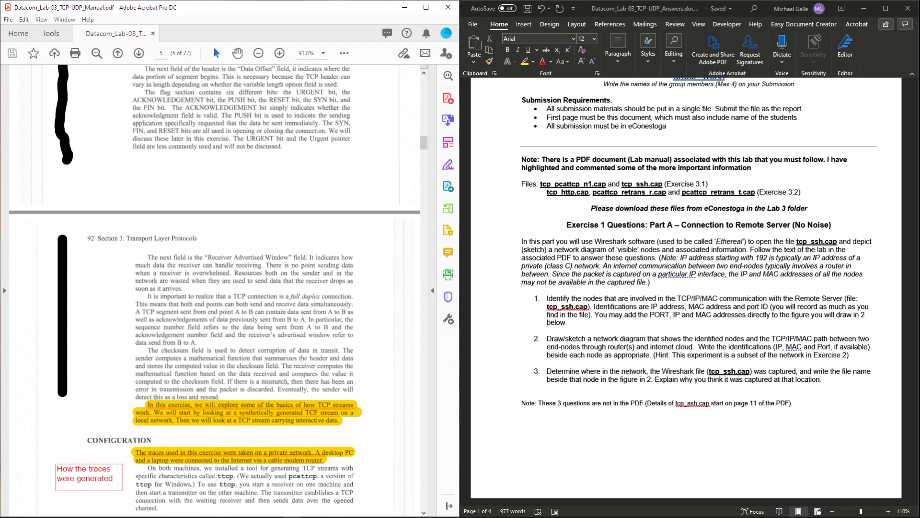
{"action": "scroll", "coordinate": [214, 287], "scroll_direction": "down", "scroll_amount": 3}
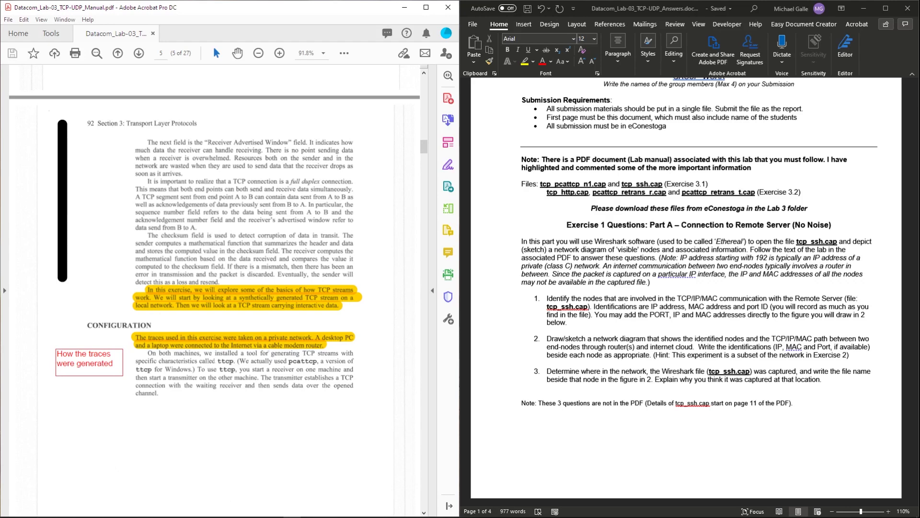
{"action": "scroll", "coordinate": [214, 287], "scroll_direction": "down", "scroll_amount": 2}
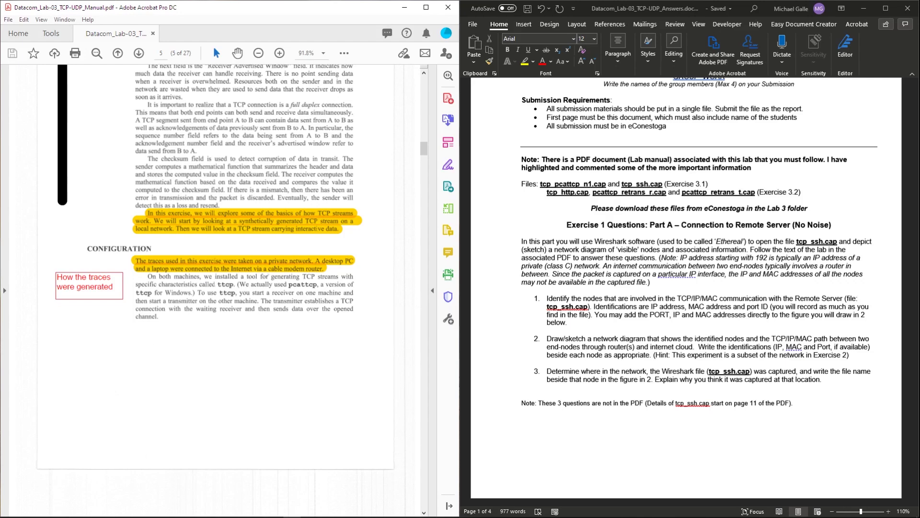
{"action": "scroll", "coordinate": [215, 287], "scroll_direction": "down", "scroll_amount": 1}
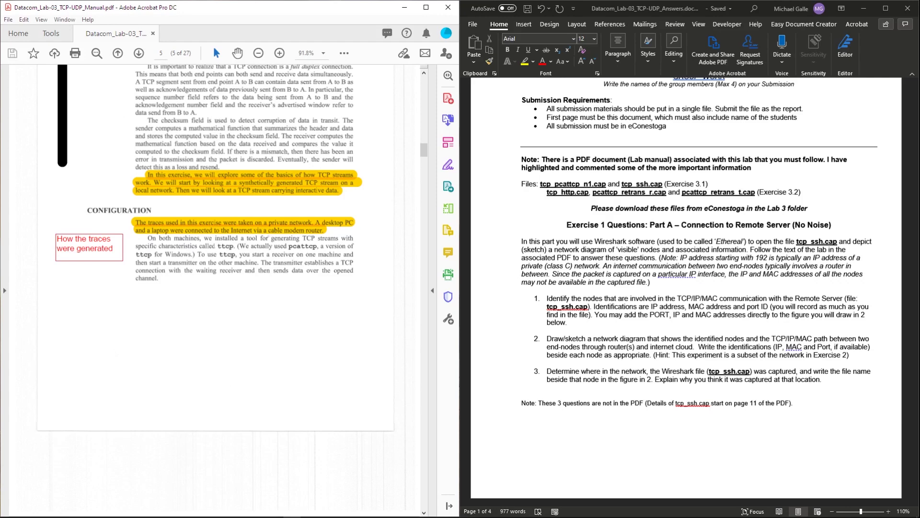
Compare the Exercise 1 Part B network diagram in the answers document with the manual's Figure 3.1.2 exercise configuration
{"action": "scroll", "coordinate": [685, 288], "scroll_direction": "down", "scroll_amount": 10}
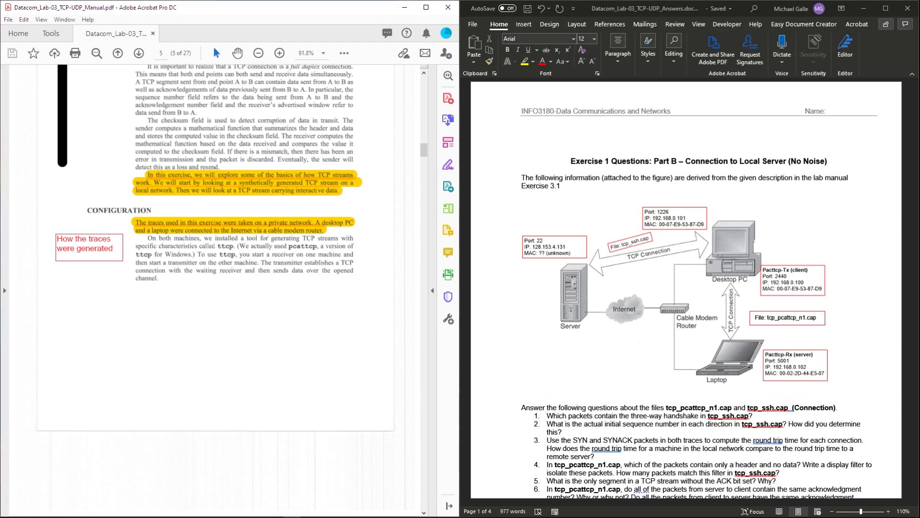
{"action": "scroll", "coordinate": [215, 240], "scroll_direction": "down", "scroll_amount": 2}
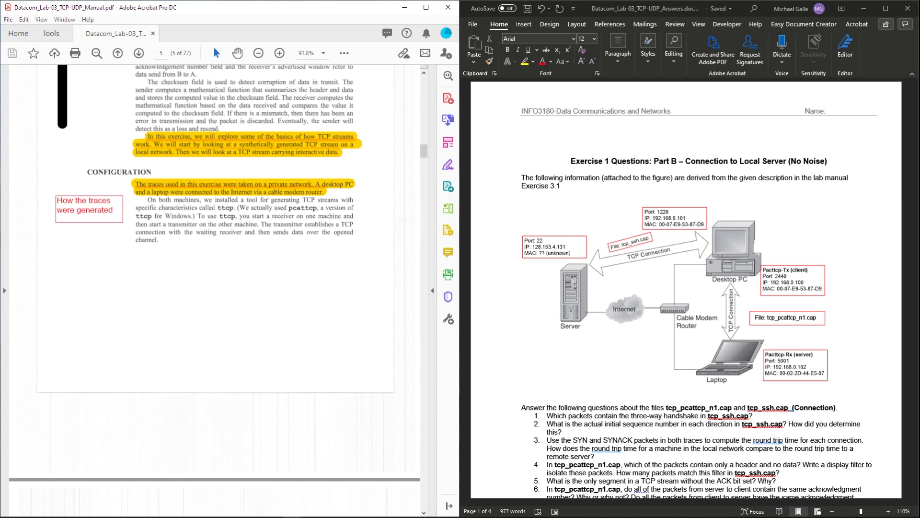
{"action": "left_click", "coordinate": [604, 211]}
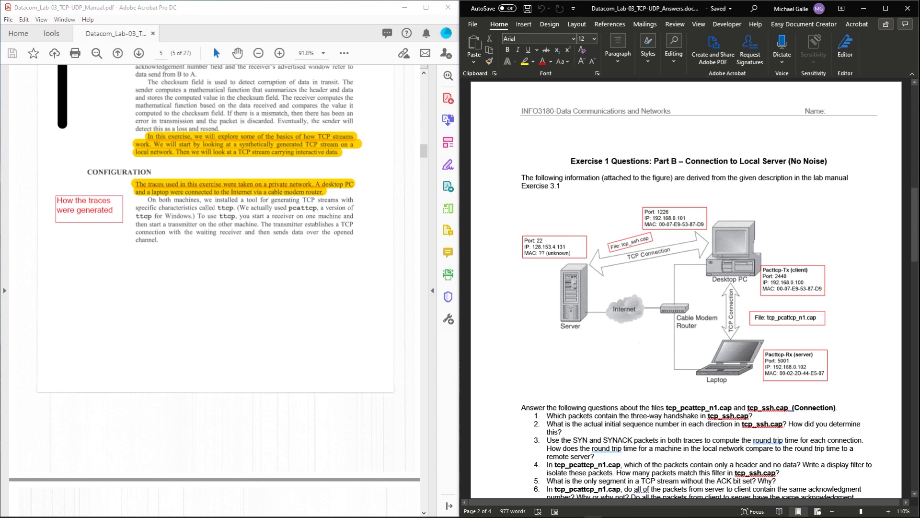
{"action": "left_click", "coordinate": [675, 296]}
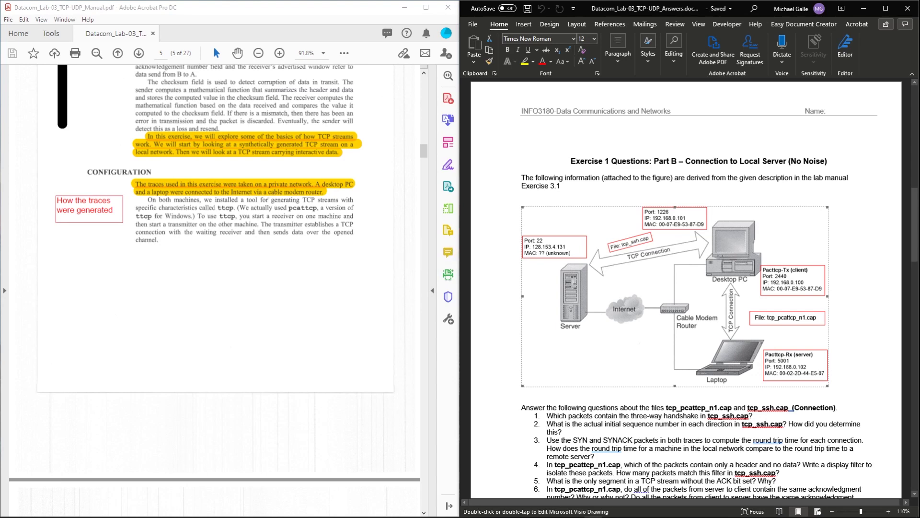
{"action": "scroll", "coordinate": [215, 216], "scroll_direction": "down", "scroll_amount": 3}
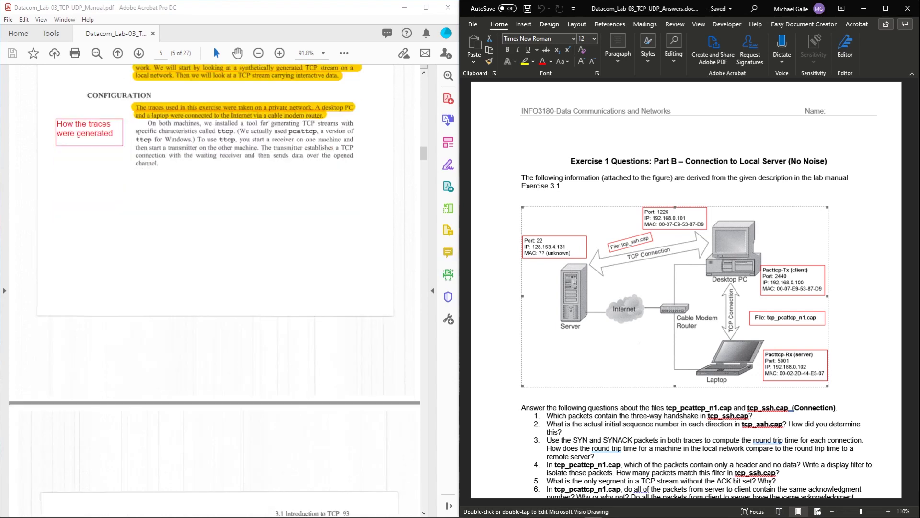
{"action": "scroll", "coordinate": [216, 287], "scroll_direction": "down", "scroll_amount": 13}
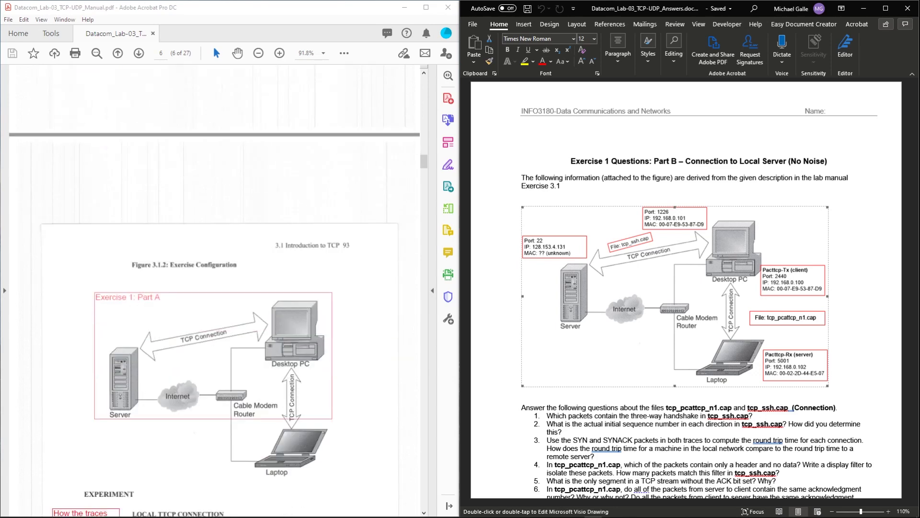
Examine Figure 3.1.2 in the lab manual together with the preceding configuration notes on how the traces were generated
{"action": "scroll", "coordinate": [215, 287], "scroll_direction": "down", "scroll_amount": 2}
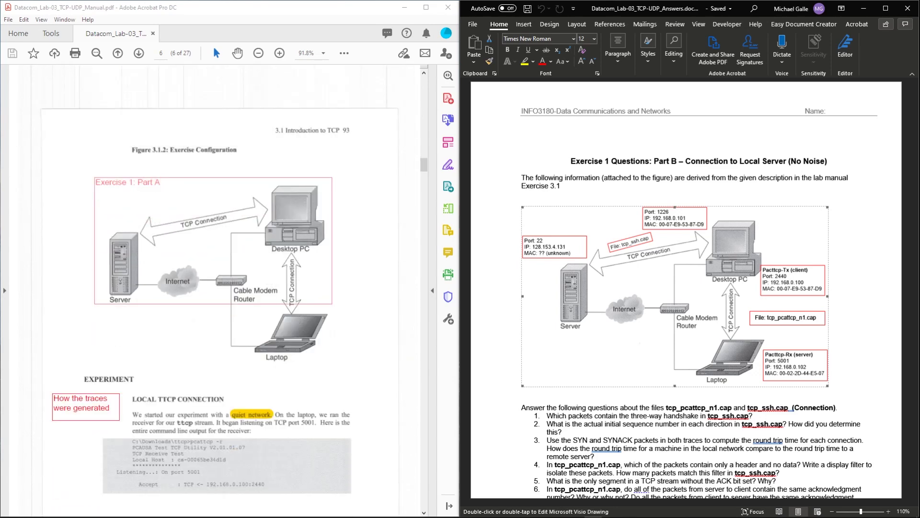
{"action": "scroll", "coordinate": [216, 288], "scroll_direction": "up", "scroll_amount": 2}
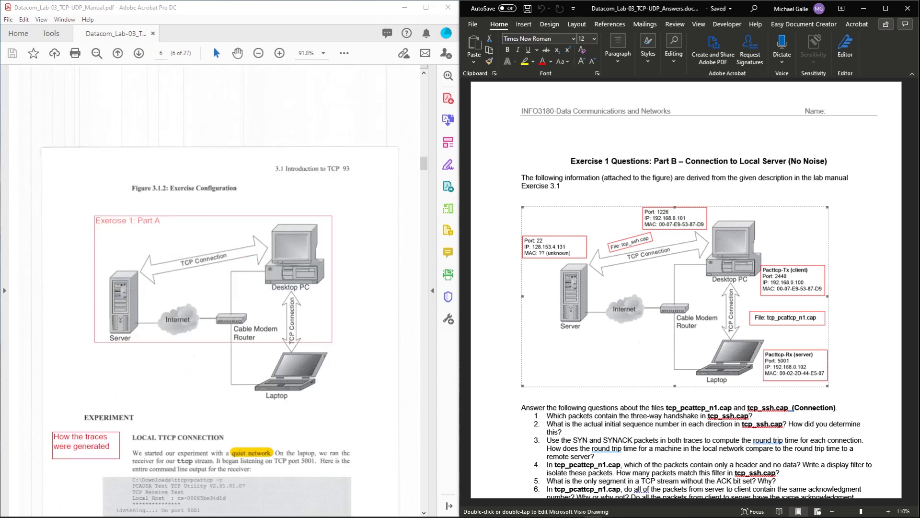
{"action": "scroll", "coordinate": [216, 288], "scroll_direction": "up", "scroll_amount": 14}
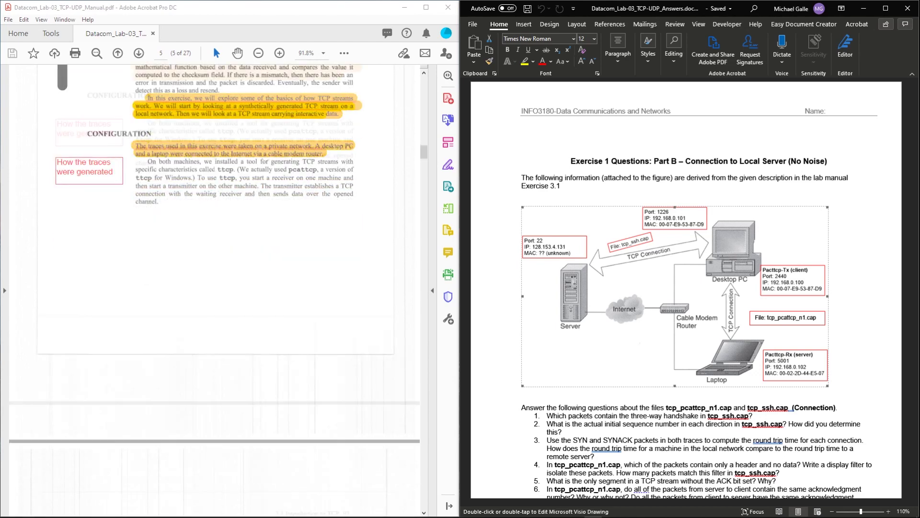
{"action": "scroll", "coordinate": [215, 287], "scroll_direction": "down", "scroll_amount": 12}
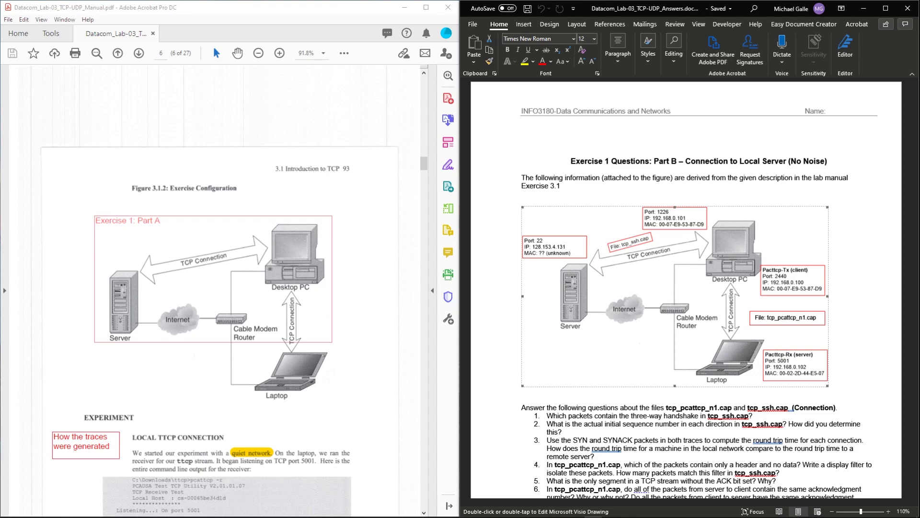
{"action": "scroll", "coordinate": [216, 287], "scroll_direction": "up", "scroll_amount": 12}
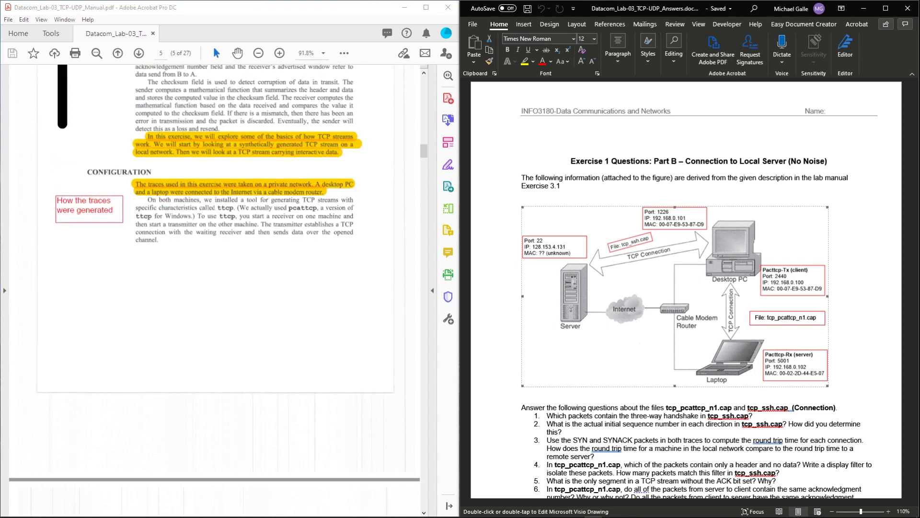
{"action": "scroll", "coordinate": [215, 287], "scroll_direction": "down", "scroll_amount": 10}
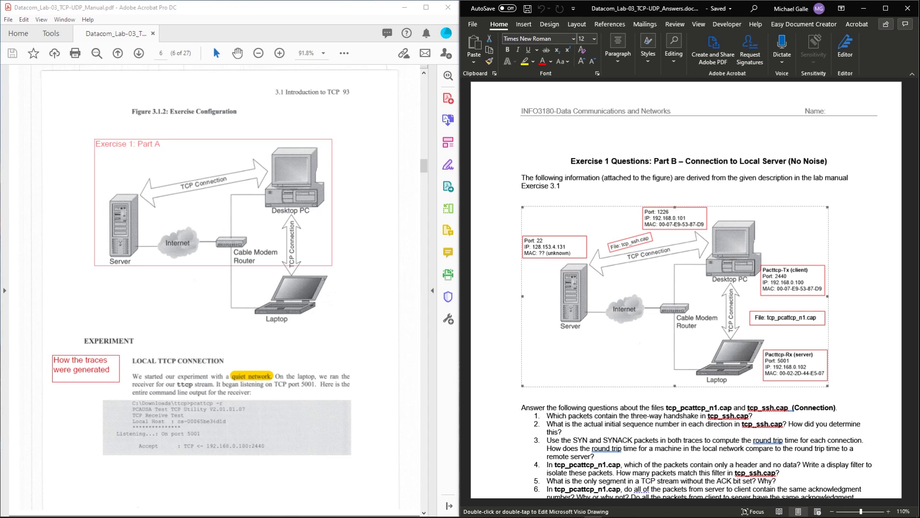
{"action": "scroll", "coordinate": [216, 287], "scroll_direction": "up", "scroll_amount": 1}
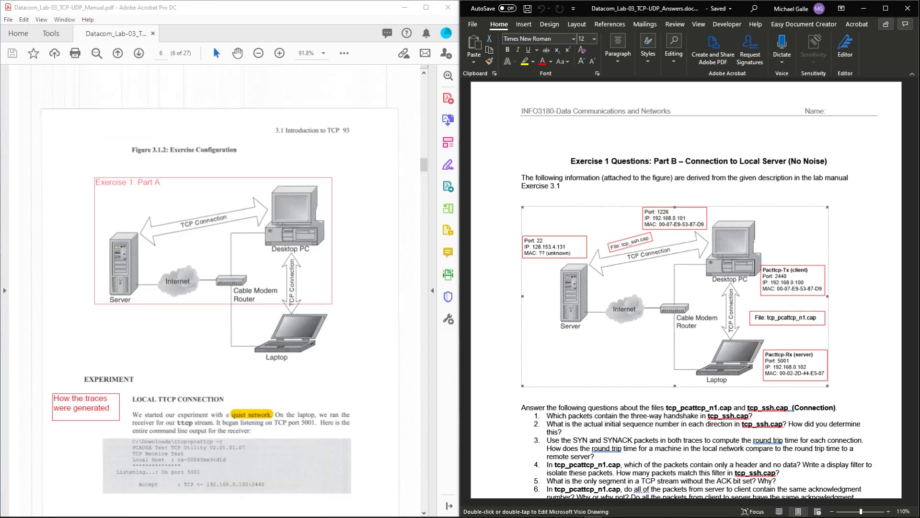
Read the manual's Local TTCP Connection and Connection Establishment sections, continuing through Figure 3.1.3 and the SYN packet explanation
{"action": "scroll", "coordinate": [214, 291], "scroll_direction": "down", "scroll_amount": 7}
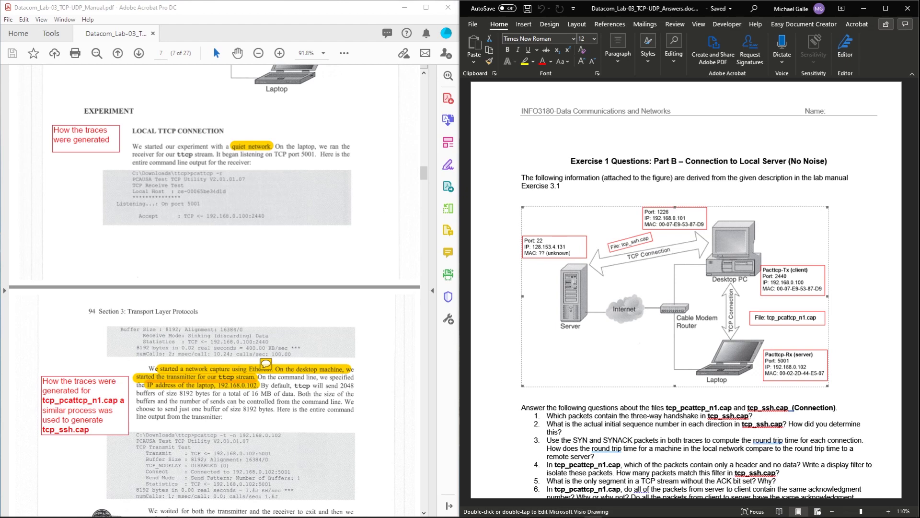
{"action": "scroll", "coordinate": [214, 290], "scroll_direction": "down", "scroll_amount": 5}
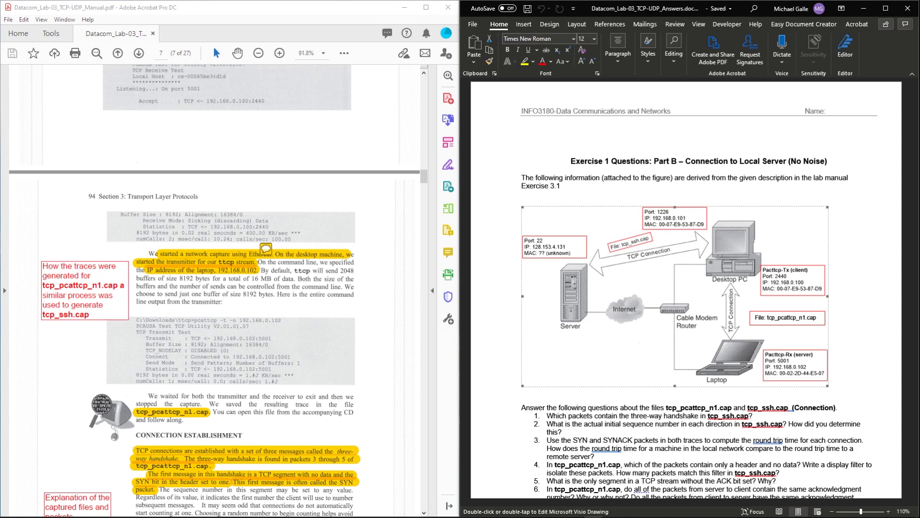
{"action": "scroll", "coordinate": [215, 288], "scroll_direction": "down", "scroll_amount": 4}
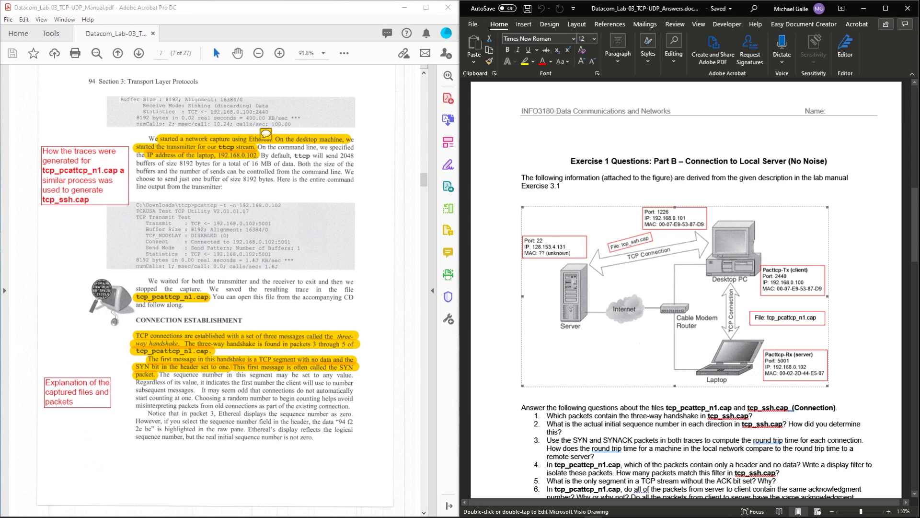
{"action": "scroll", "coordinate": [216, 287], "scroll_direction": "down", "scroll_amount": 3}
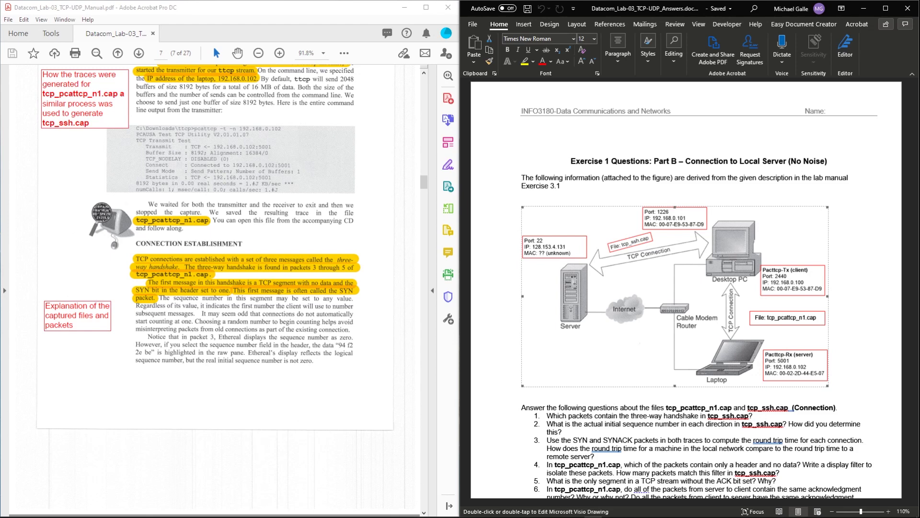
{"action": "scroll", "coordinate": [214, 287], "scroll_direction": "down", "scroll_amount": 2}
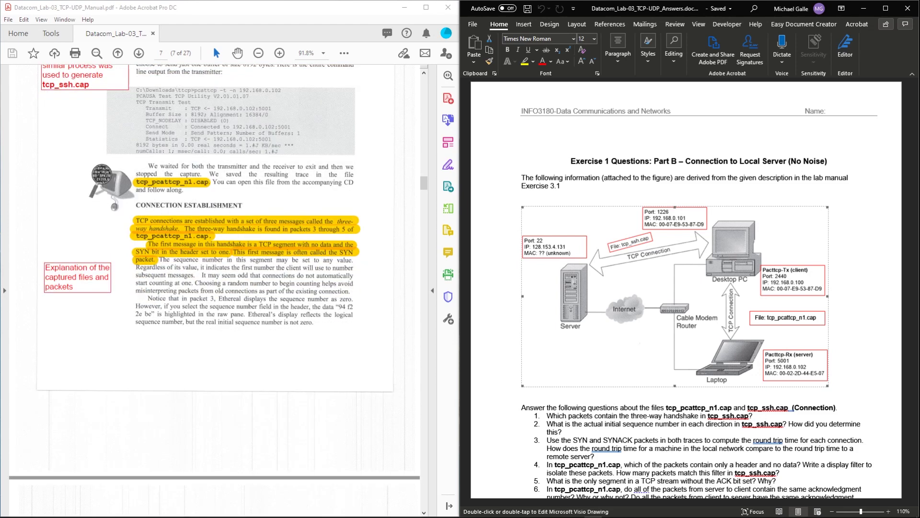
{"action": "scroll", "coordinate": [214, 288], "scroll_direction": "down", "scroll_amount": 4}
{"action": "scroll", "coordinate": [214, 287], "scroll_direction": "down", "scroll_amount": 2}
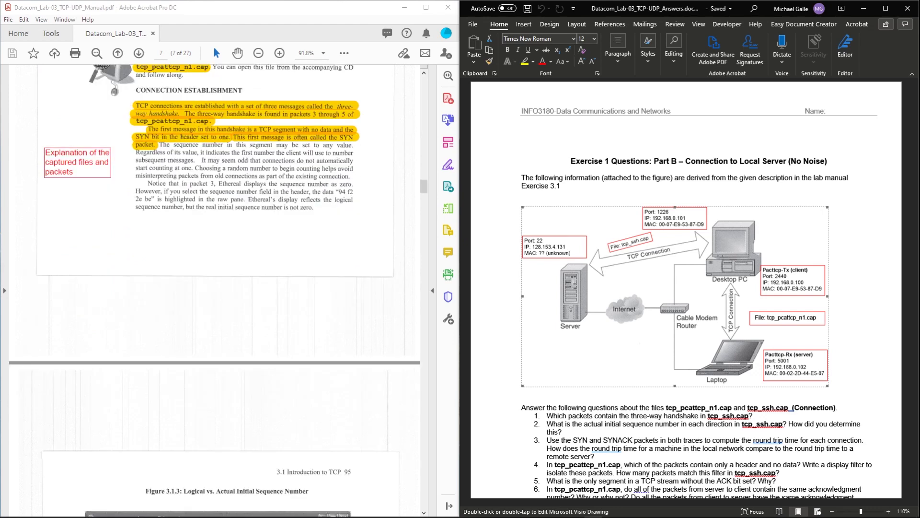
{"action": "scroll", "coordinate": [214, 287], "scroll_direction": "down", "scroll_amount": 10}
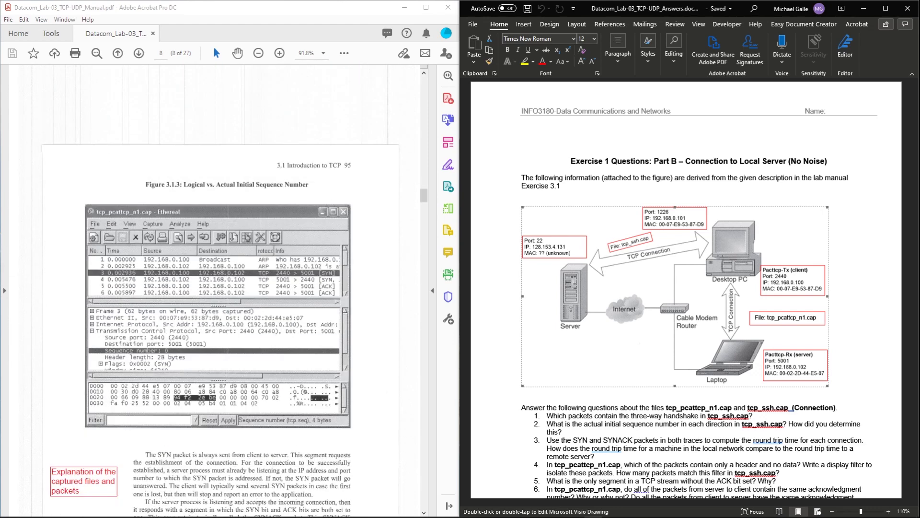
{"action": "scroll", "coordinate": [215, 287], "scroll_direction": "down", "scroll_amount": 4}
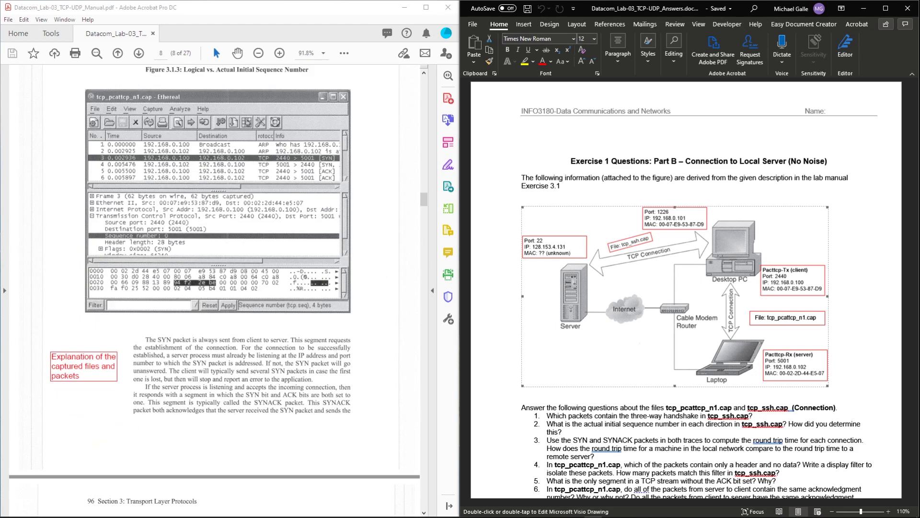
Start Wireshark and move its window over the lab manual, leaving the Exercise 1 Part A questions readable
{"action": "mouse_move", "coordinate": [328, 516]}
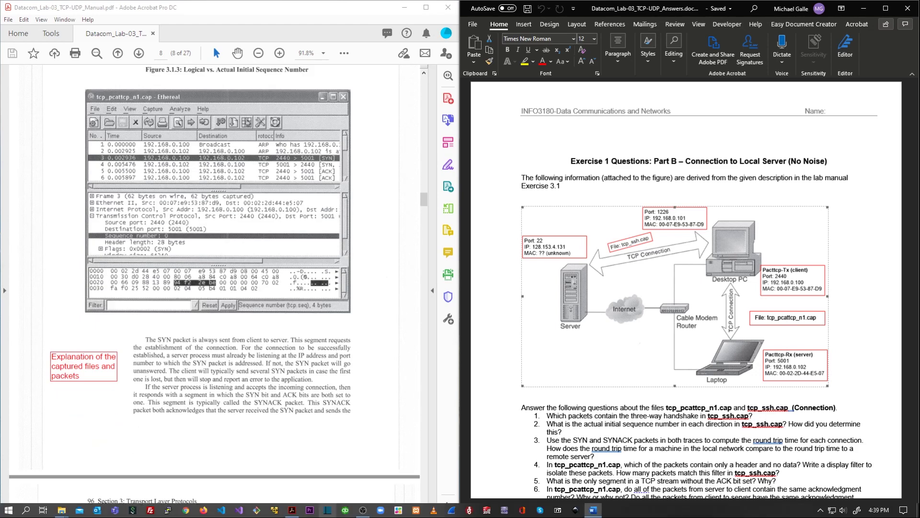
{"action": "left_click", "coordinate": [451, 510]}
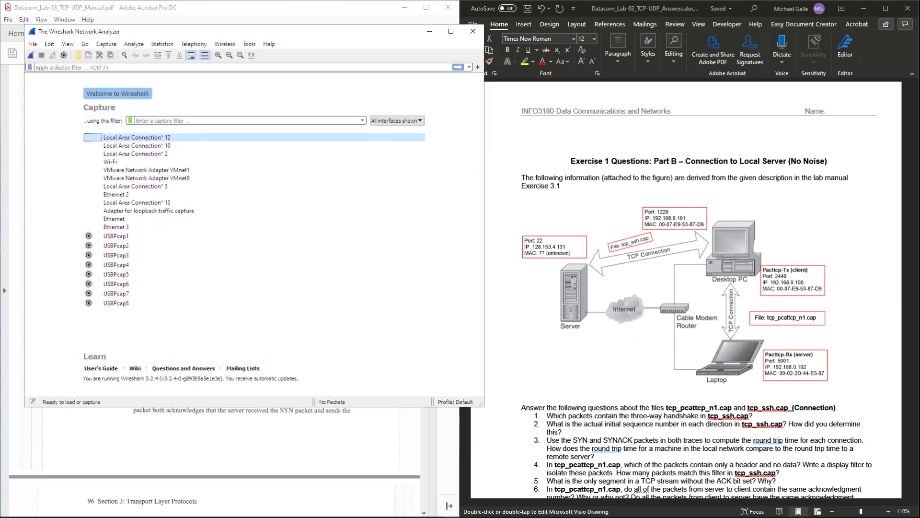
{"action": "left_click_drag", "start_coordinate": [154, 31], "coordinate": [383, 192]}
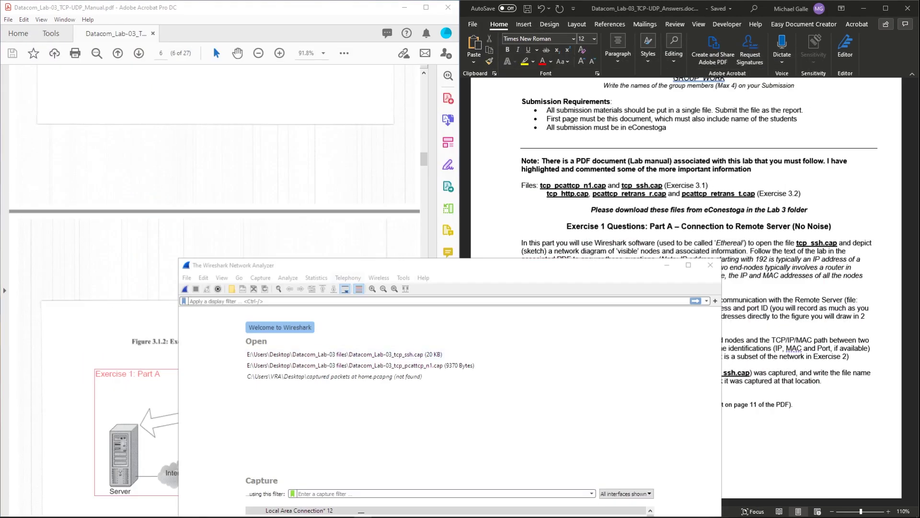
{"action": "left_click_drag", "start_coordinate": [382, 265], "coordinate": [341, 377]}
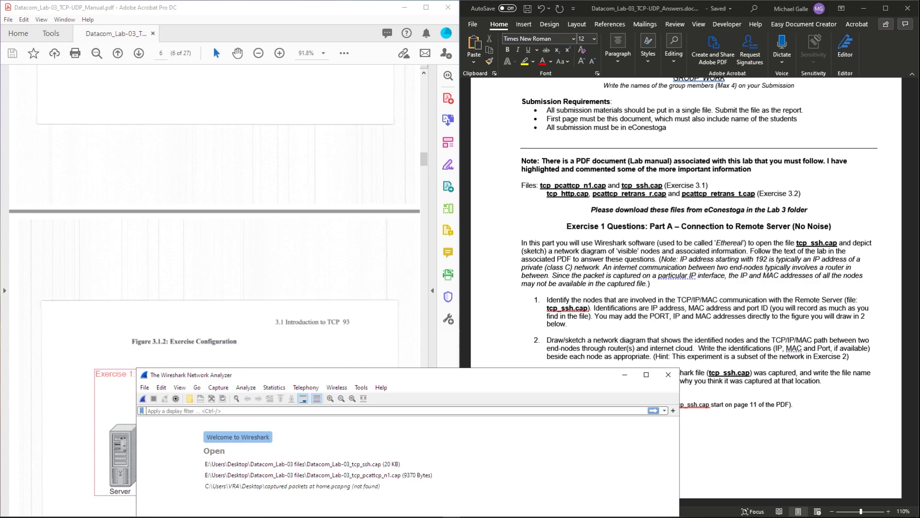
{"action": "left_click_drag", "start_coordinate": [502, 375], "coordinate": [237, 114]}
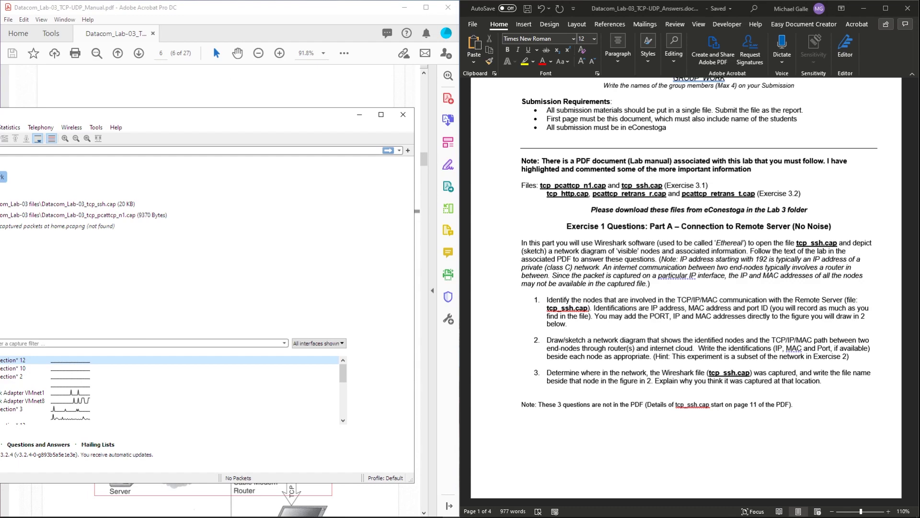
Review the Part A questions and the Part B network diagram in the answers document alongside the manual's Figure 3.1.2
{"action": "scroll", "coordinate": [685, 288], "scroll_direction": "down", "scroll_amount": 3}
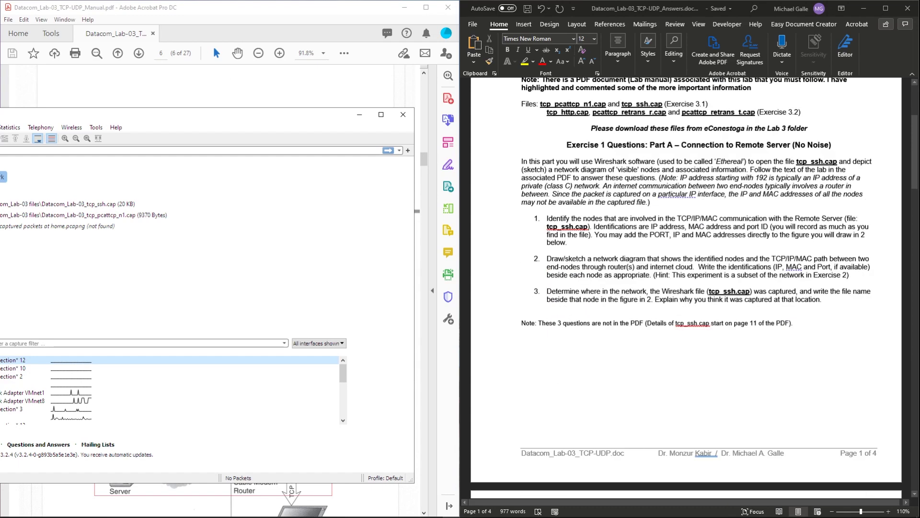
{"action": "scroll", "coordinate": [685, 288], "scroll_direction": "down", "scroll_amount": 10}
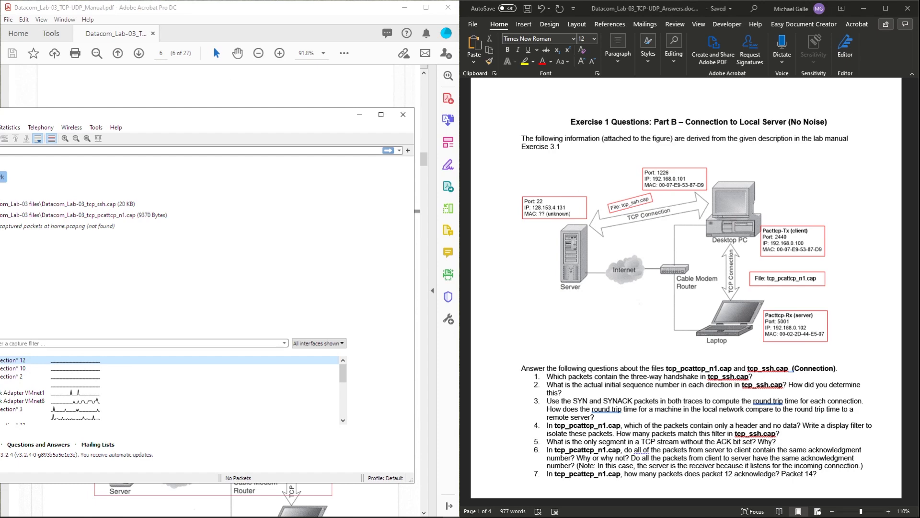
{"action": "left_click_drag", "start_coordinate": [251, 117], "coordinate": [634, 344]}
{"action": "scroll", "coordinate": [216, 216], "scroll_direction": "down", "scroll_amount": 5}
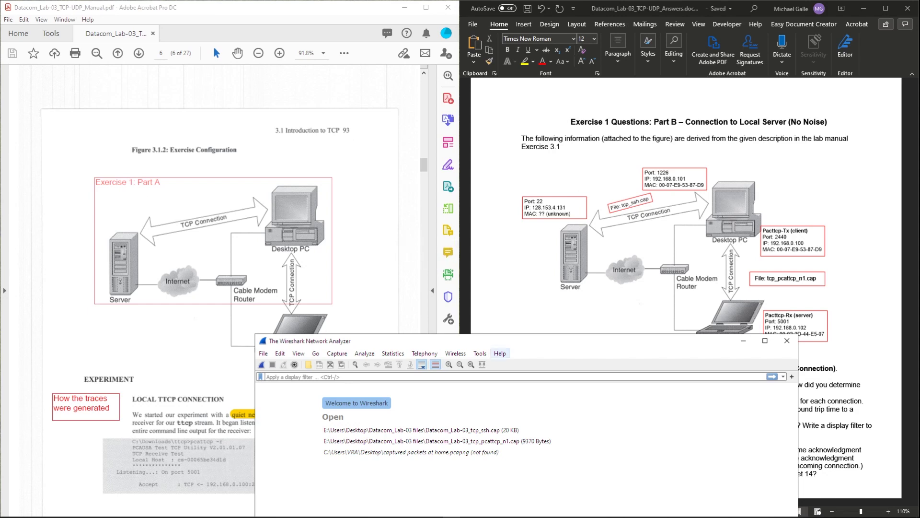
Open the capture file Datacom_Lab-03_tcp_ssh.cap from the Datacom_Lab-03 files folder in Wireshark
{"action": "left_click_drag", "start_coordinate": [479, 340], "coordinate": [361, 289]}
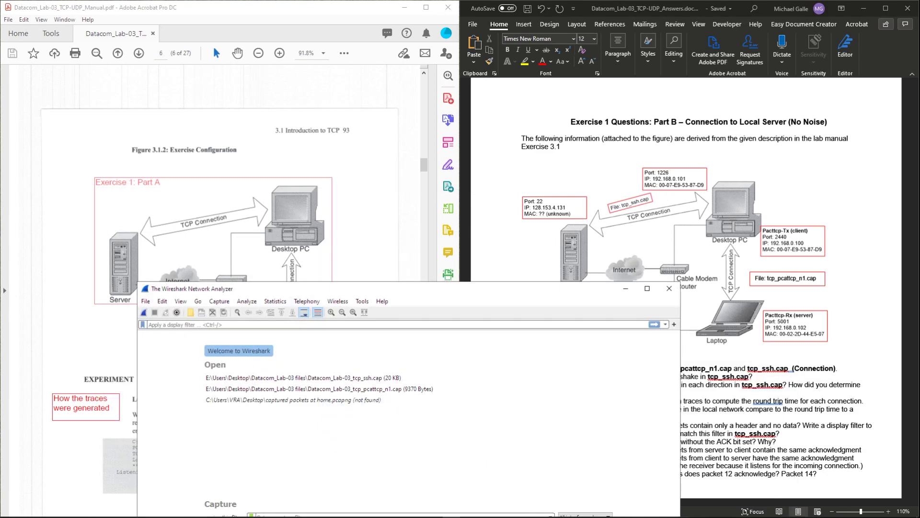
{"action": "left_click_drag", "start_coordinate": [362, 288], "coordinate": [365, 136]}
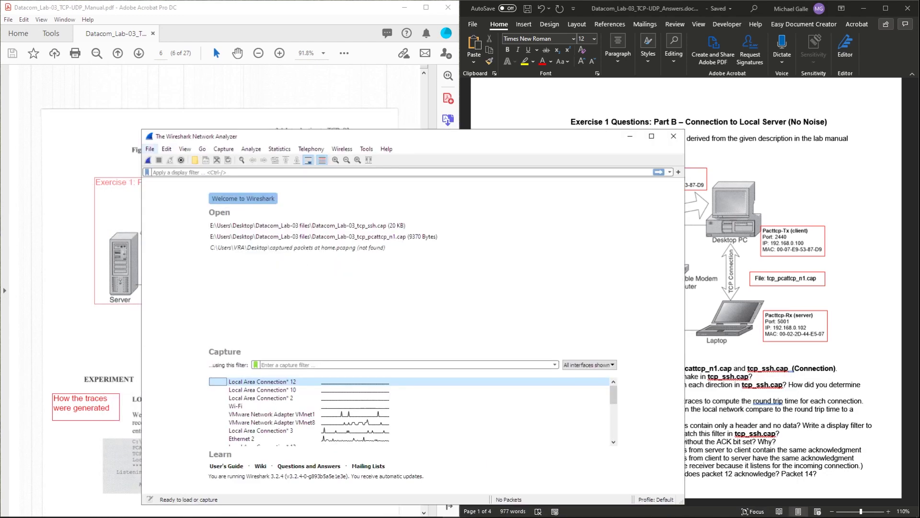
{"action": "left_click", "coordinate": [150, 149]}
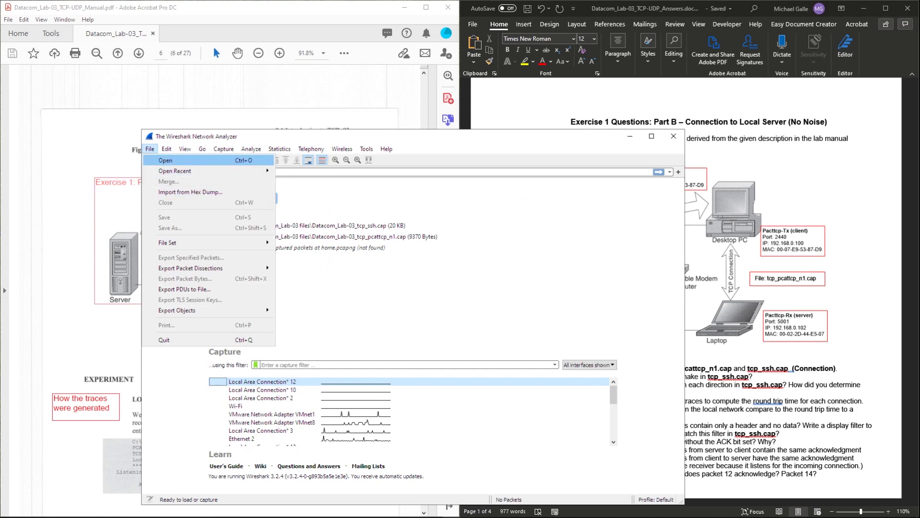
{"action": "left_click", "coordinate": [165, 160]}
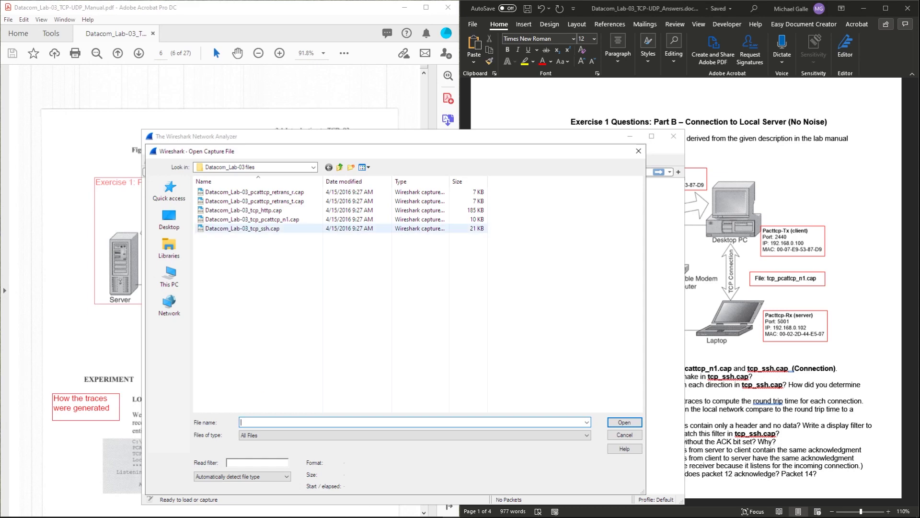
{"action": "left_click", "coordinate": [242, 228]}
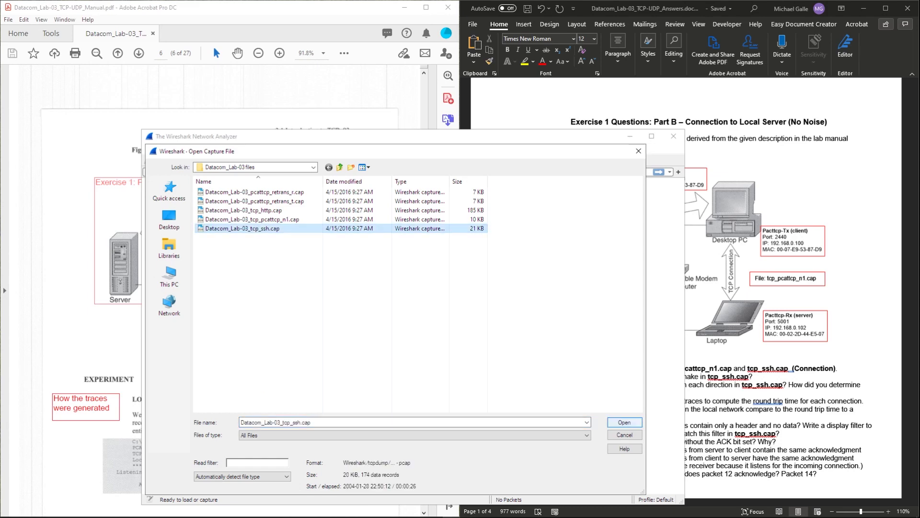
{"action": "left_click", "coordinate": [624, 422]}
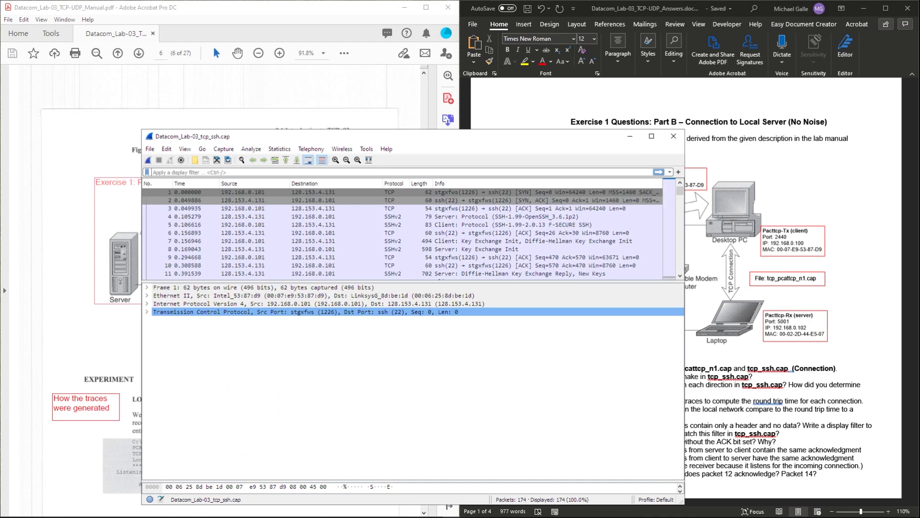
Compare the tcp_ssh.cap packets with the manual's Figure 3.1.2, the Part A questions and the Part B network diagram
{"action": "left_click_drag", "start_coordinate": [469, 129], "coordinate": [469, 144]}
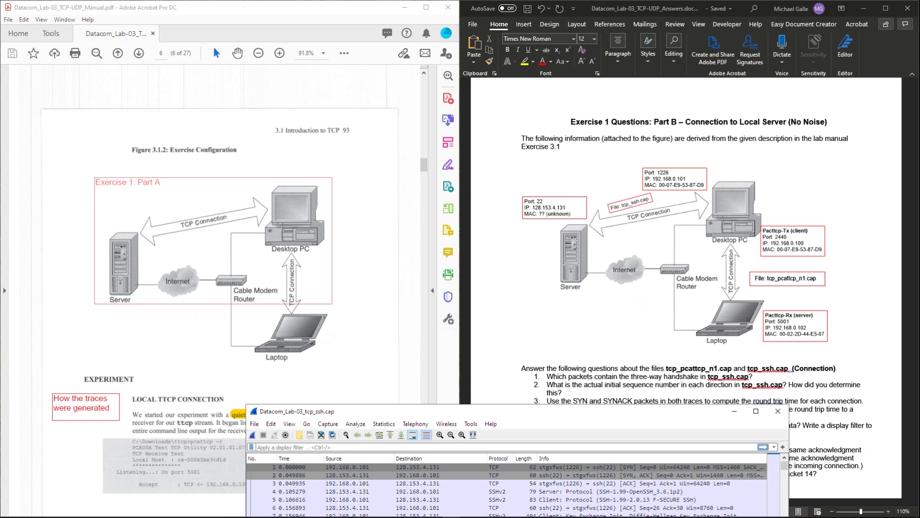
{"action": "scroll", "coordinate": [685, 288], "scroll_direction": "up", "scroll_amount": 15}
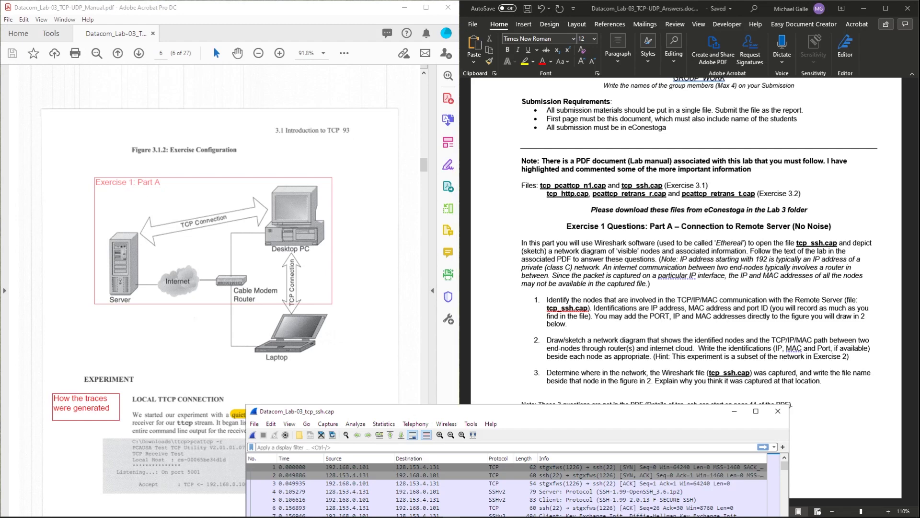
{"action": "left_click_drag", "start_coordinate": [384, 411], "coordinate": [349, 127]}
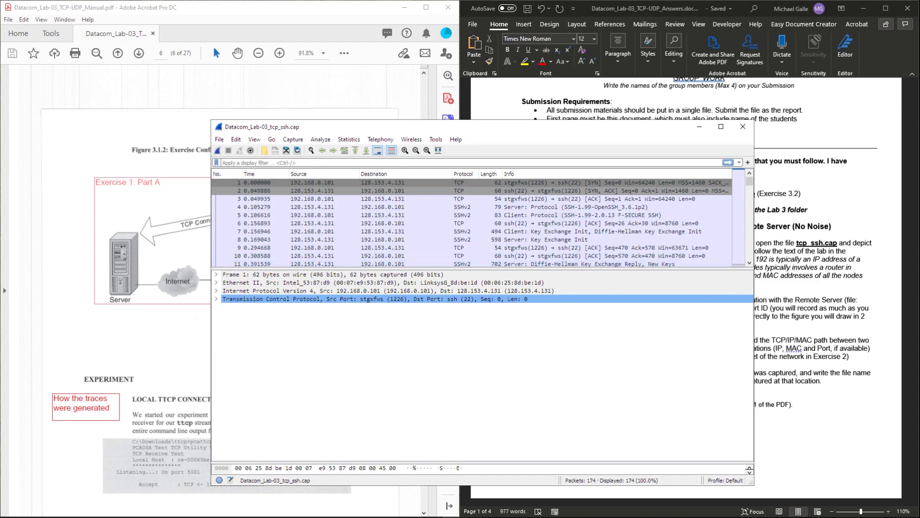
{"action": "left_click_drag", "start_coordinate": [348, 126], "coordinate": [369, 362]}
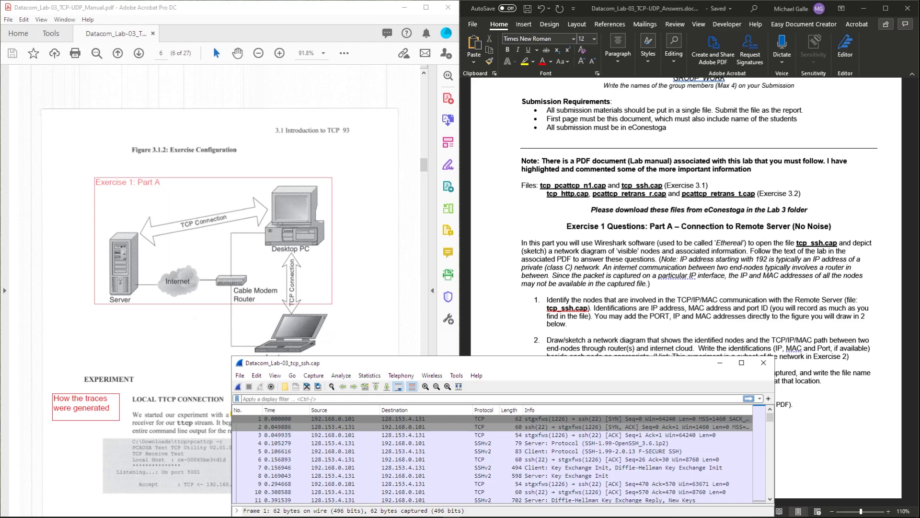
{"action": "left_click_drag", "start_coordinate": [383, 363], "coordinate": [38, 89]}
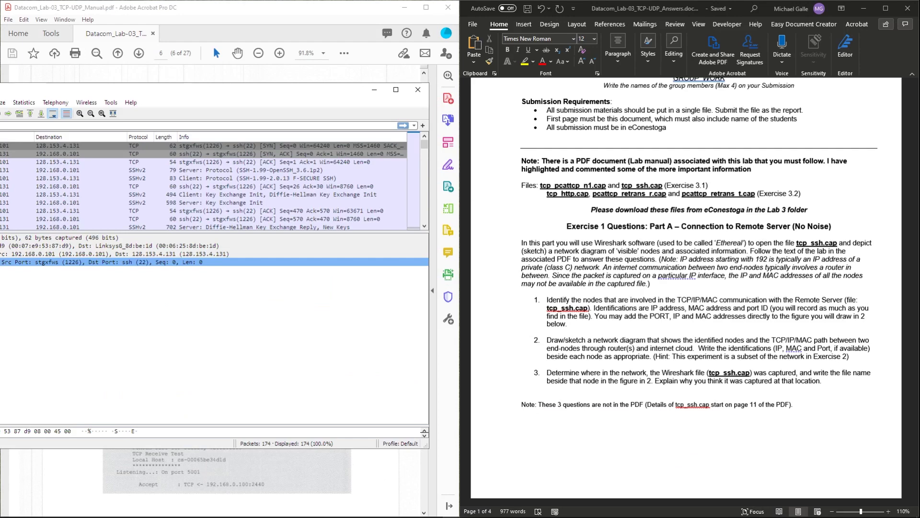
{"action": "scroll", "coordinate": [686, 288], "scroll_direction": "down", "scroll_amount": 10}
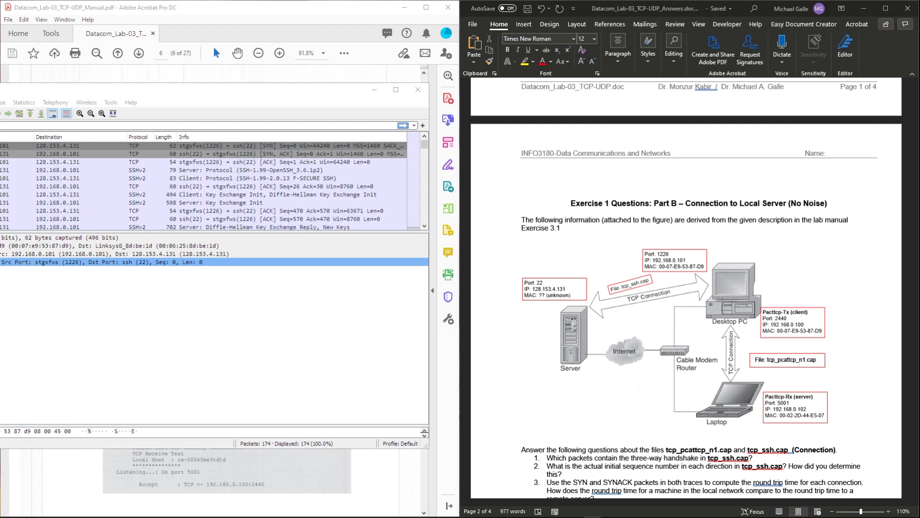
Move the Wireshark window until all its packet columns are in view and inspect packet 4 of tcp_ssh.cap
{"action": "mouse_move", "coordinate": [219, 90]}
{"action": "left_mouse_down"}
{"action": "mouse_move", "coordinate": [340, 82]}
{"action": "mouse_move", "coordinate": [350, 37]}
{"action": "mouse_move", "coordinate": [411, 332]}
{"action": "mouse_move", "coordinate": [422, 327]}
{"action": "mouse_move", "coordinate": [299, 67]}
{"action": "left_mouse_up"}
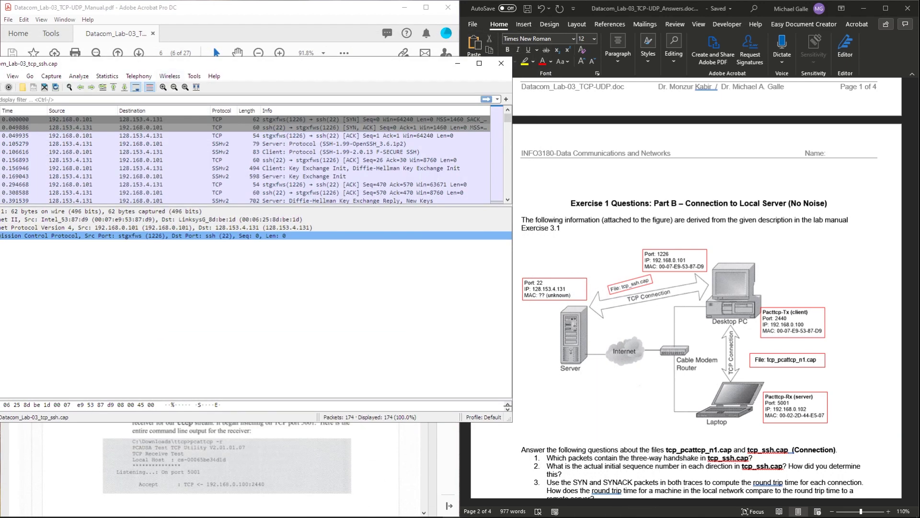
{"action": "left_click_drag", "start_coordinate": [160, 65], "coordinate": [248, 64]}
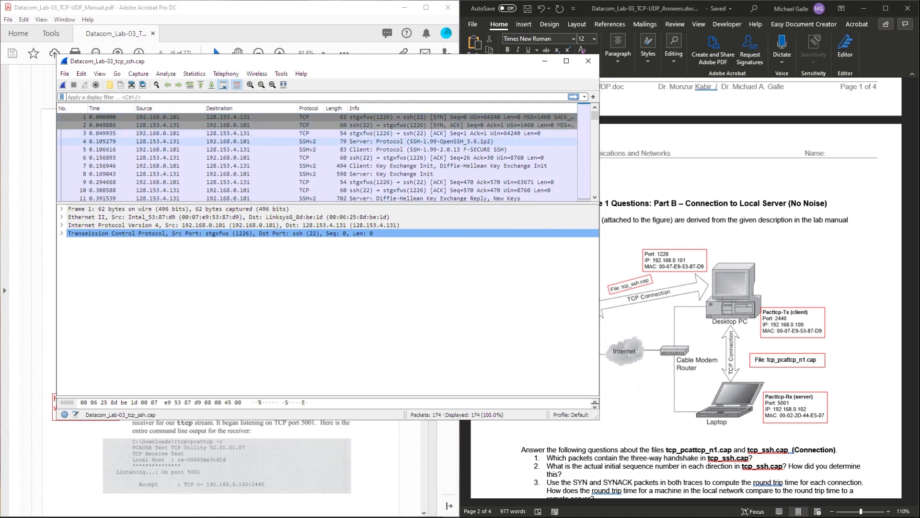
{"action": "left_click", "coordinate": [169, 141]}
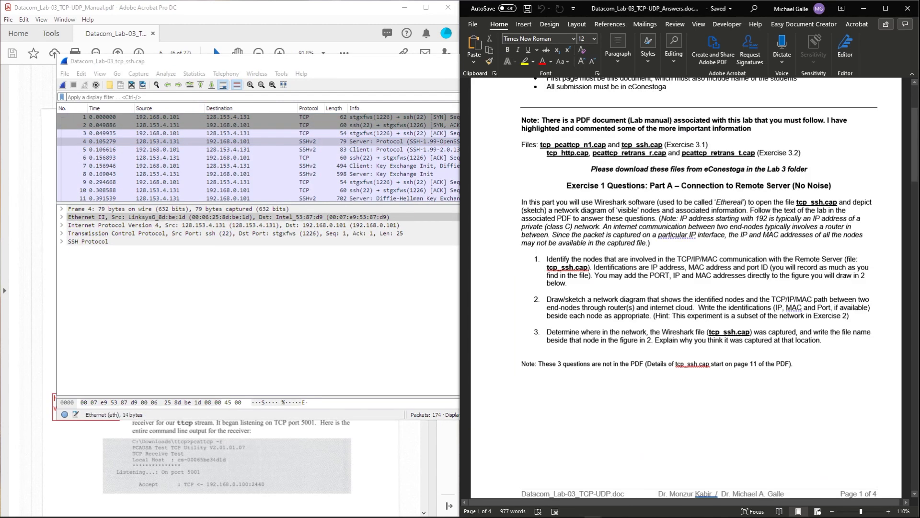
Review the Part A questions together with the port, IP and MAC labels on the Part B network diagram
{"action": "scroll", "coordinate": [686, 288], "scroll_direction": "down", "scroll_amount": 5}
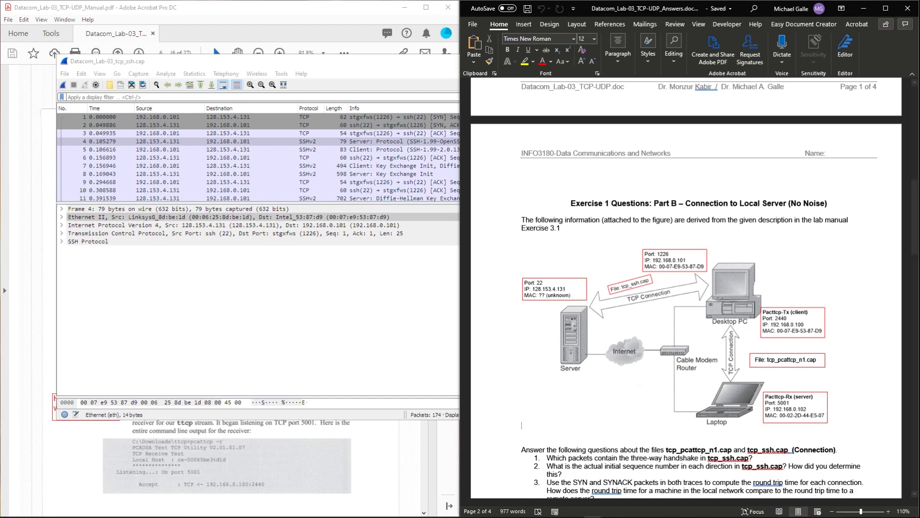
{"action": "scroll", "coordinate": [686, 288], "scroll_direction": "down", "scroll_amount": 2}
{"action": "scroll", "coordinate": [686, 288], "scroll_direction": "up", "scroll_amount": 10}
{"action": "scroll", "coordinate": [686, 287], "scroll_direction": "down", "scroll_amount": 2}
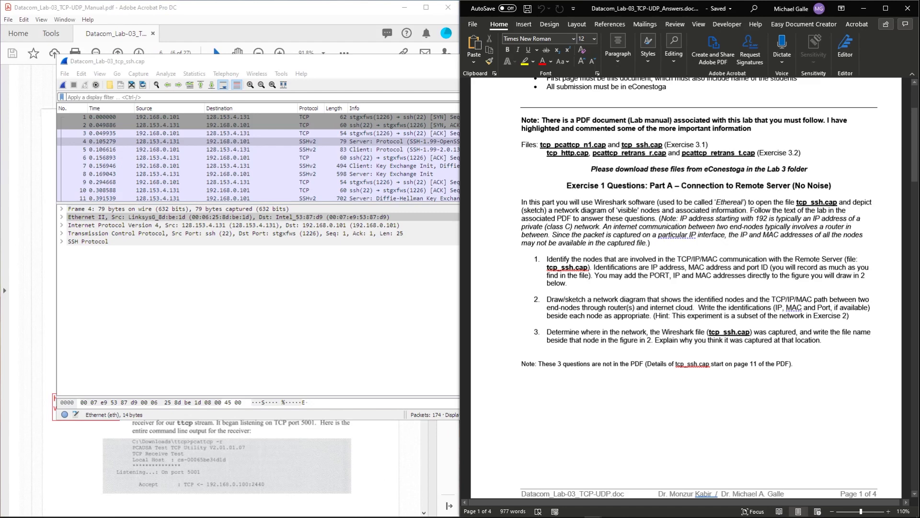
{"action": "scroll", "coordinate": [686, 287], "scroll_direction": "down", "scroll_amount": 15}
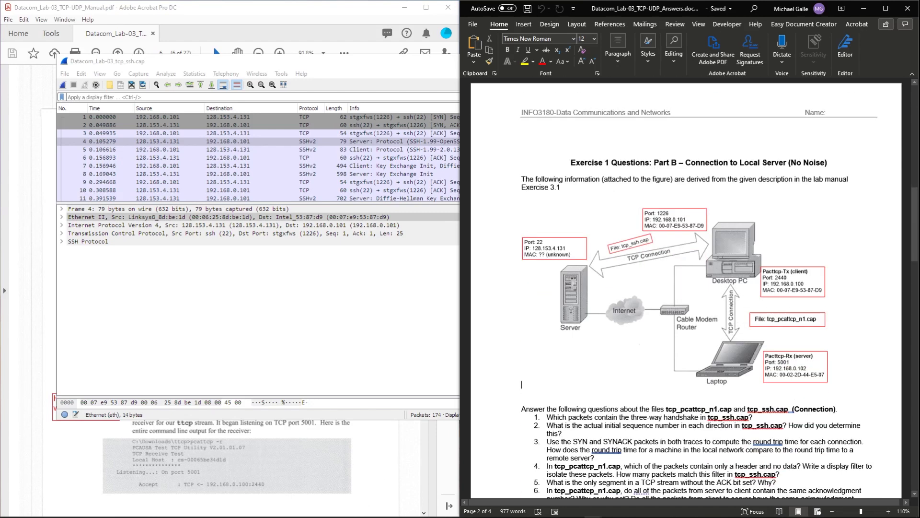
{"action": "left_click_drag", "start_coordinate": [520, 256], "coordinate": [553, 258]}
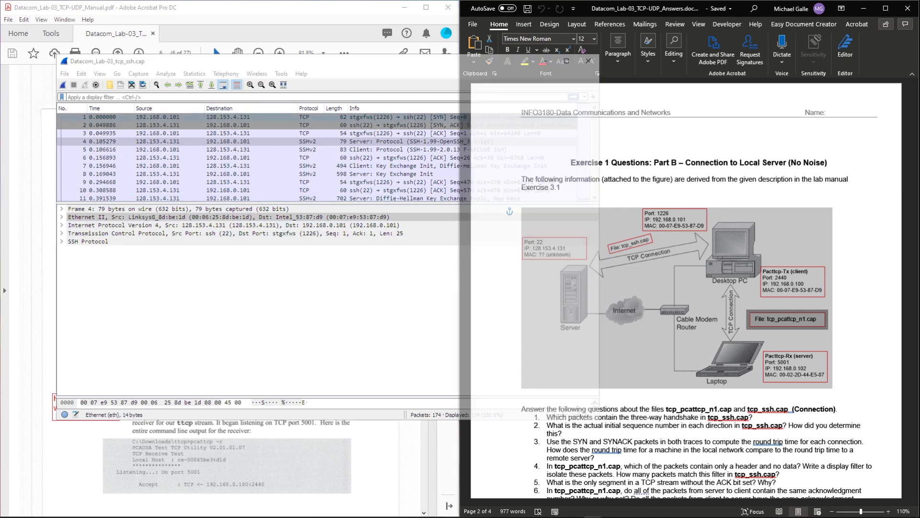
Inspect packet 1 of tcp_ssh.cap against the Part A questions, moving the Wireshark window aside to read them
{"action": "left_click", "coordinate": [249, 117]}
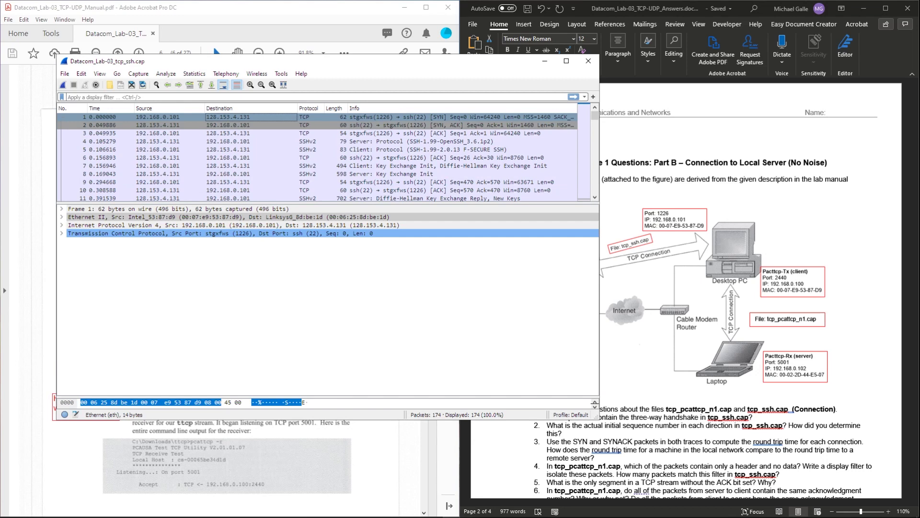
{"action": "scroll", "coordinate": [686, 287], "scroll_direction": "down", "scroll_amount": 2}
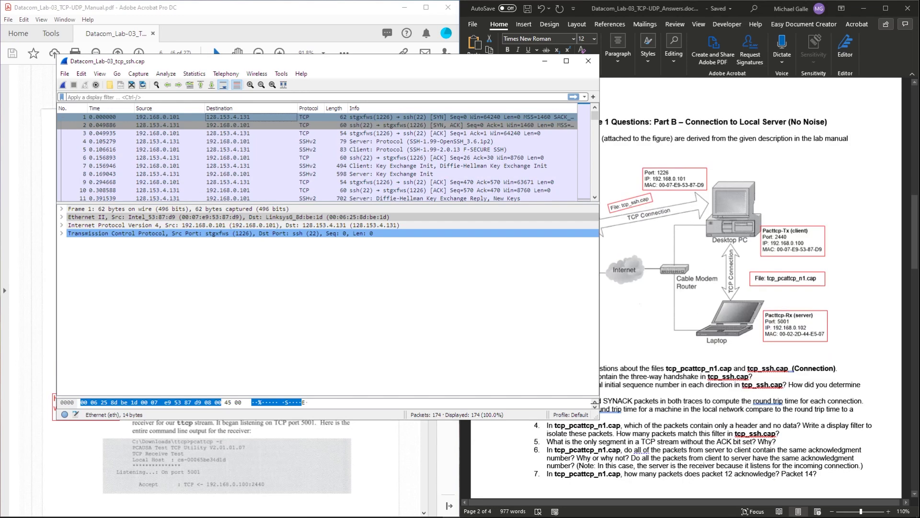
{"action": "scroll", "coordinate": [685, 288], "scroll_direction": "up", "scroll_amount": 10}
{"action": "scroll", "coordinate": [685, 287], "scroll_direction": "up", "scroll_amount": 2}
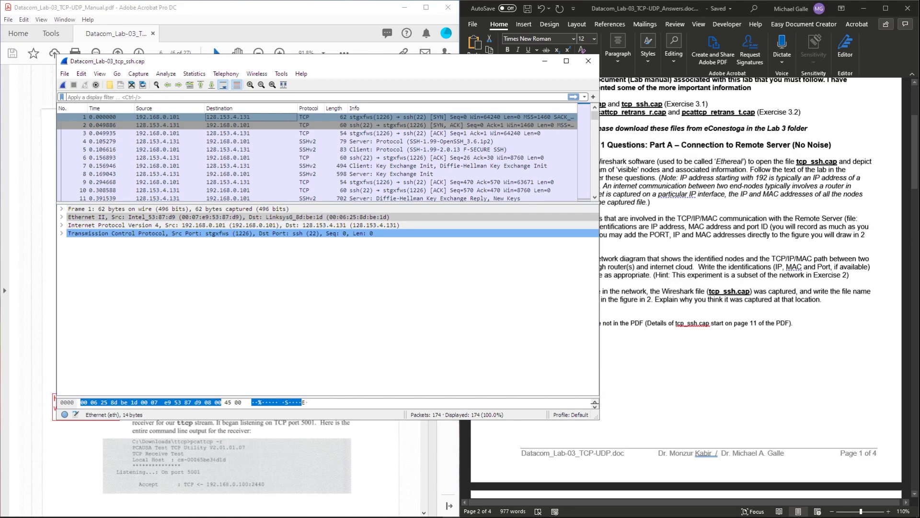
{"action": "left_click_drag", "start_coordinate": [477, 61], "coordinate": [328, 67]}
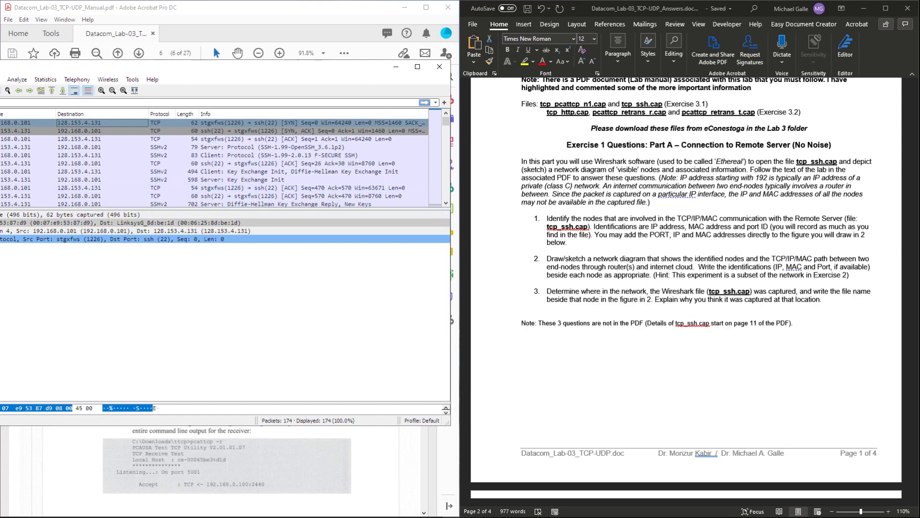
{"action": "left_click_drag", "start_coordinate": [216, 67], "coordinate": [431, 78]}
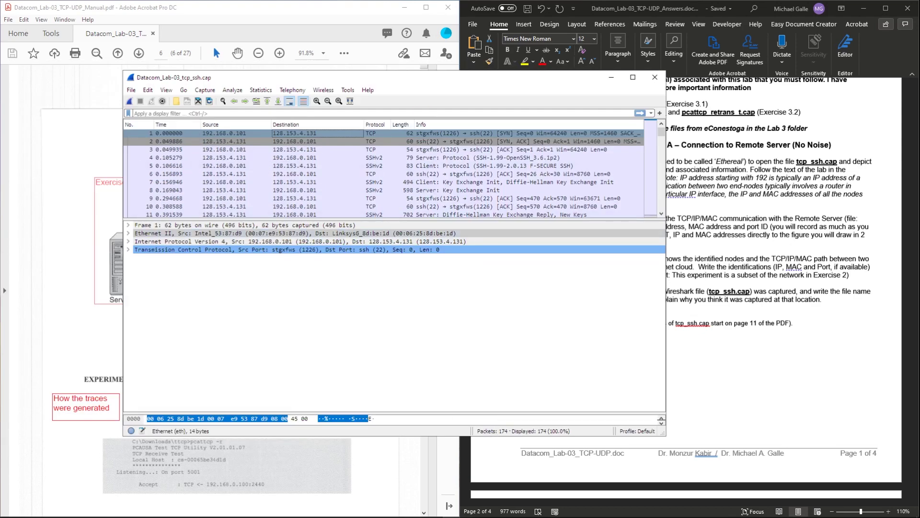
Read the Part B questions below the network diagram in the answers document
{"action": "key", "text": "alt+Tab"}
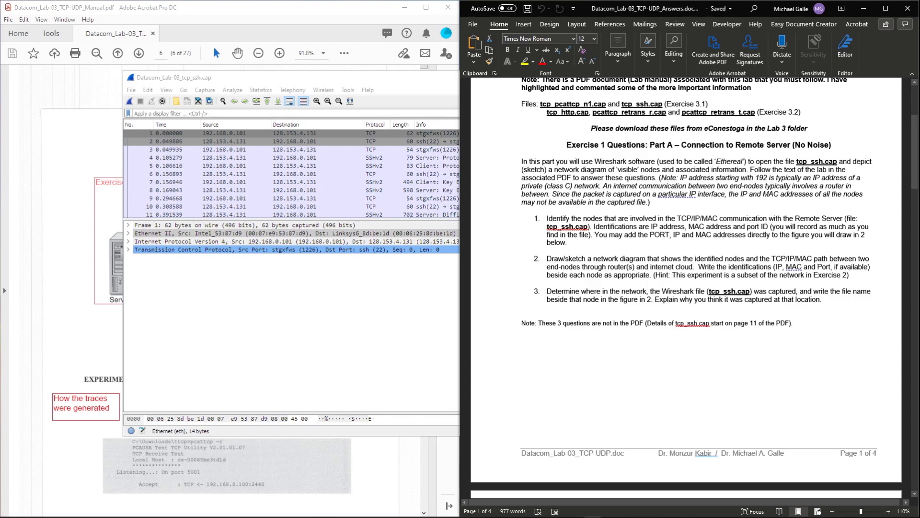
{"action": "scroll", "coordinate": [686, 288], "scroll_direction": "down", "scroll_amount": 14}
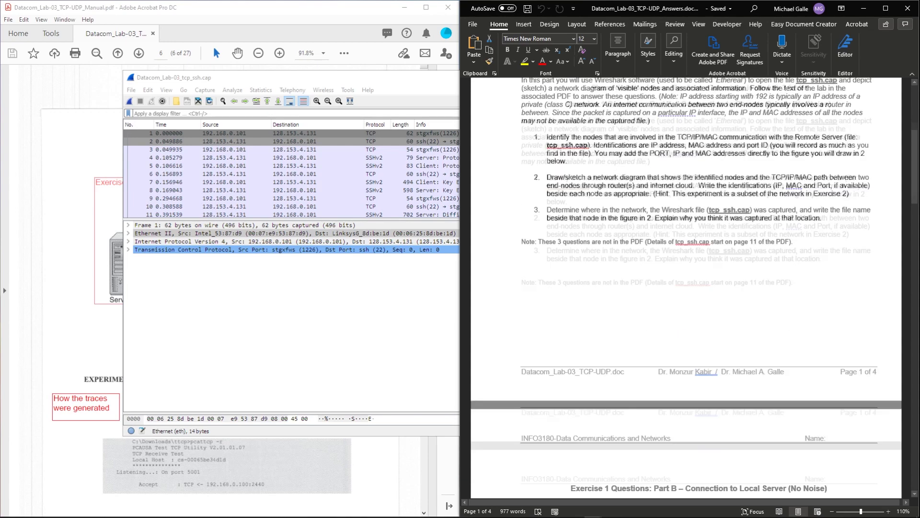
{"action": "scroll", "coordinate": [686, 288], "scroll_direction": "down", "scroll_amount": 2}
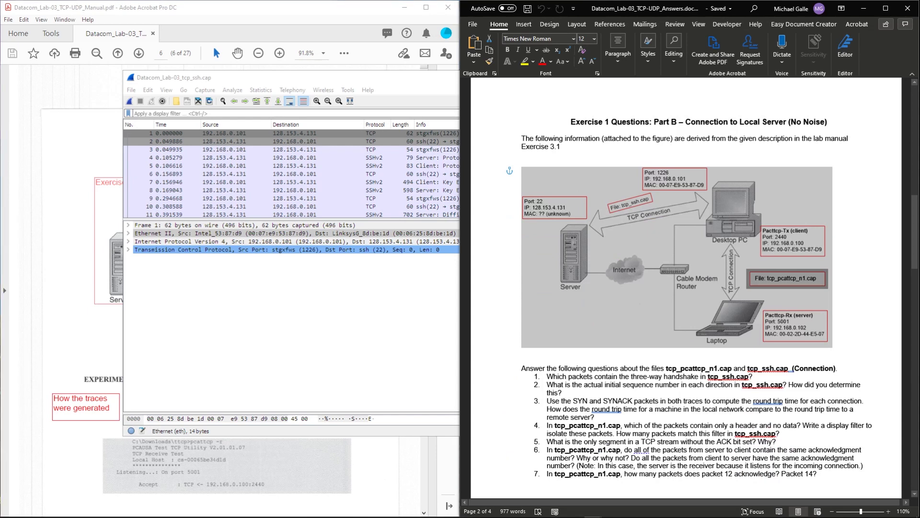
{"action": "scroll", "coordinate": [686, 287], "scroll_direction": "down", "scroll_amount": 2}
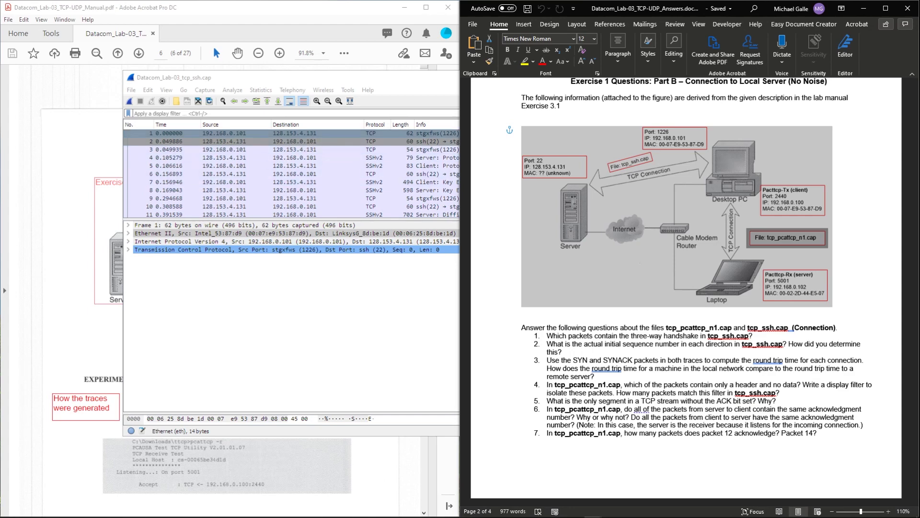
Examine the SYN, SYN-ACK and ACK packets of the three-way handshake in tcp_ssh.cap for Part B question 1
{"action": "left_click", "coordinate": [317, 133]}
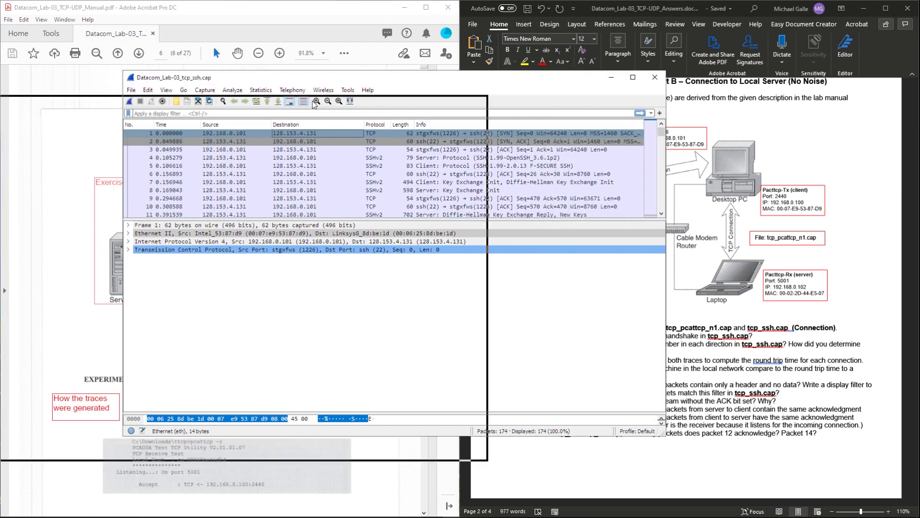
{"action": "left_click_drag", "start_coordinate": [321, 105], "coordinate": [336, 119]}
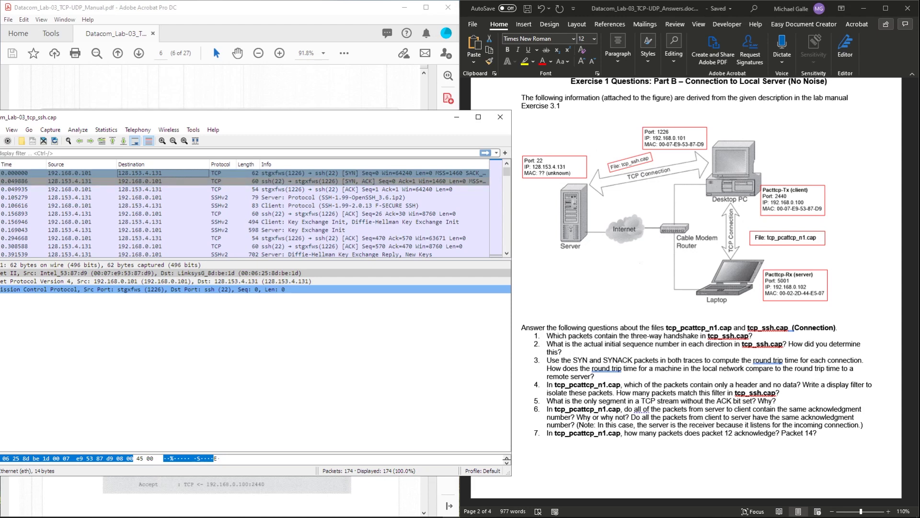
{"action": "left_click", "coordinate": [350, 189]}
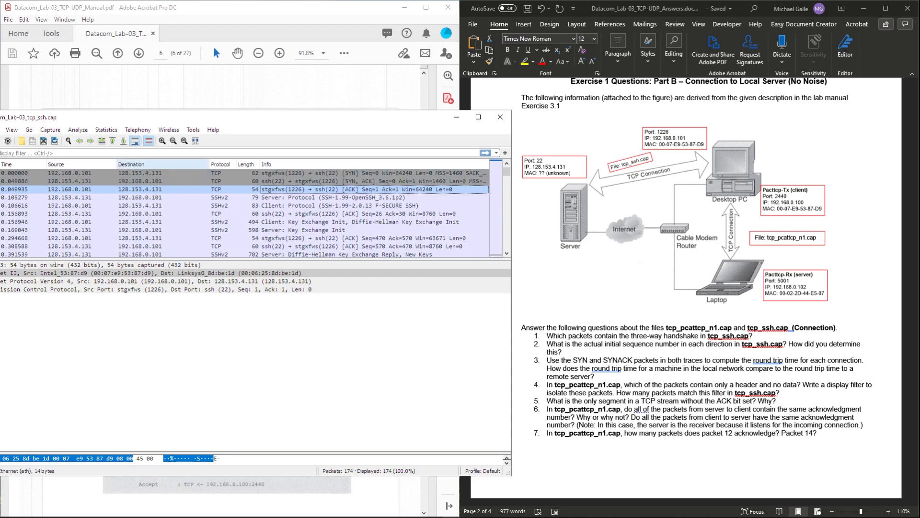
Select packet 1 and move and narrow the Wireshark window so that the Part B diagram and questions stay uncovered
{"action": "left_click", "coordinate": [163, 173]}
{"action": "left_click_drag", "start_coordinate": [225, 116], "coordinate": [272, 137]}
{"action": "left_click_drag", "start_coordinate": [557, 304], "coordinate": [451, 320]}
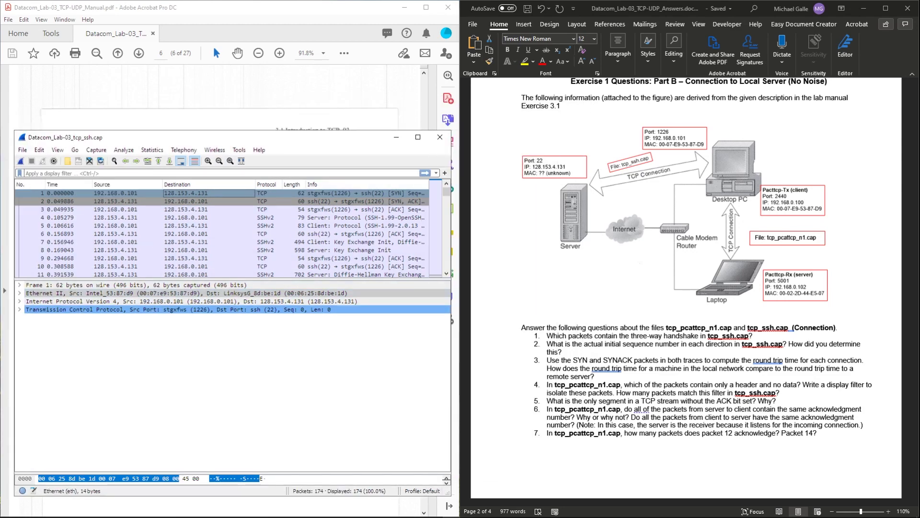
Expand packet 1's Transmission Control Protocol details and examine its relative and raw sequence numbers
{"action": "left_click", "coordinate": [19, 310]}
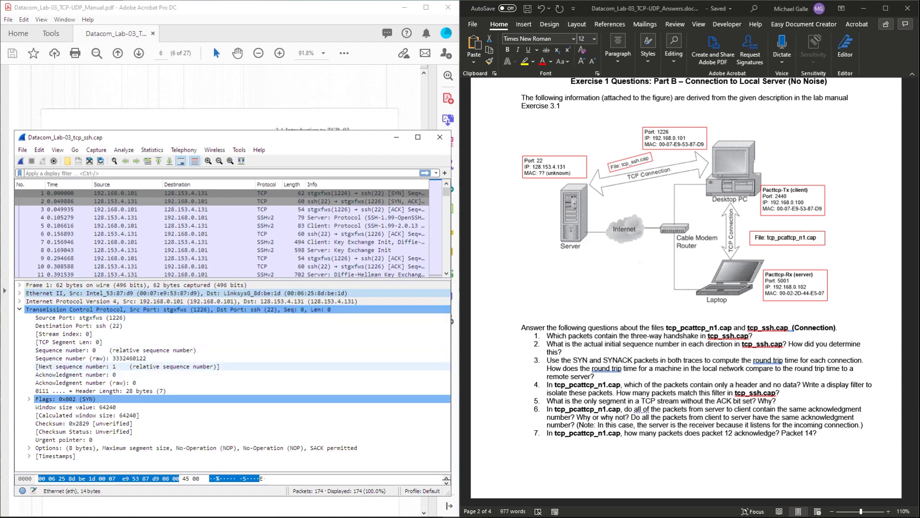
{"action": "left_click", "coordinate": [127, 193]}
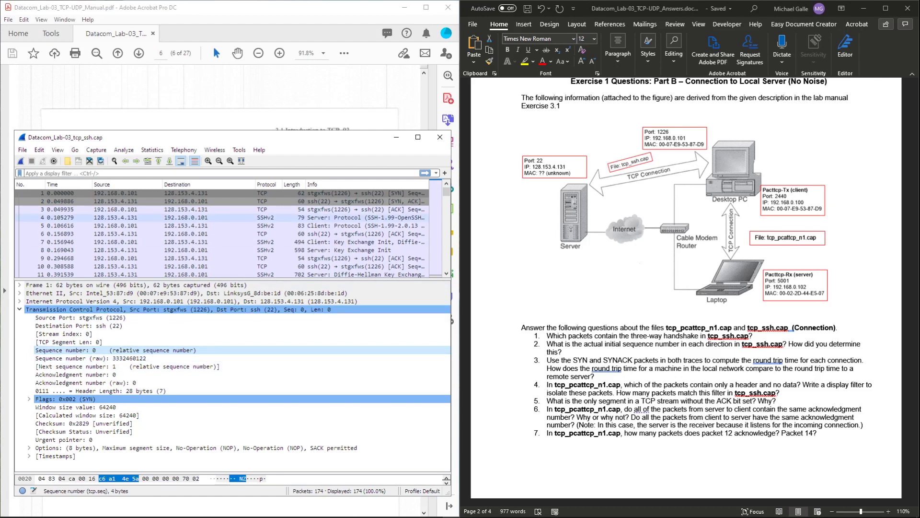
{"action": "left_click", "coordinate": [209, 193]}
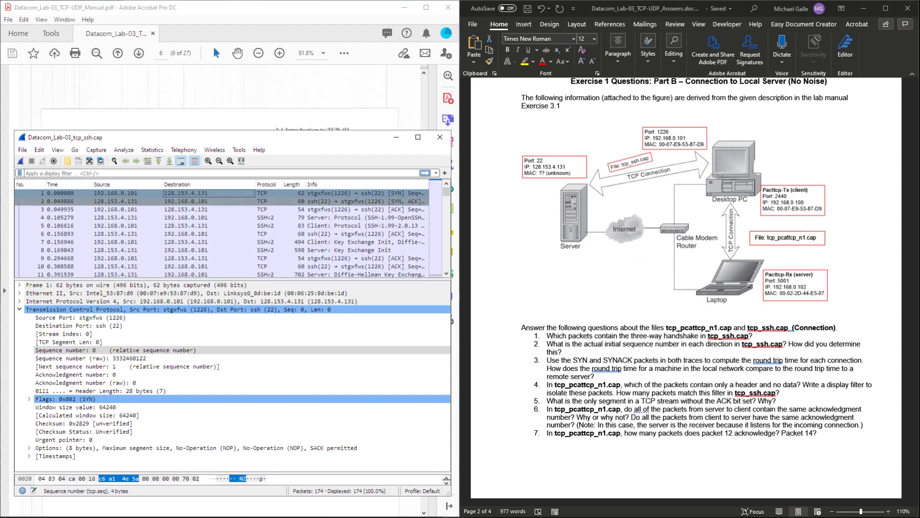
Compare the raw sequence and acknowledgment numbers across packets 1 to 4 for Part B question 2
{"action": "left_click", "coordinate": [129, 209]}
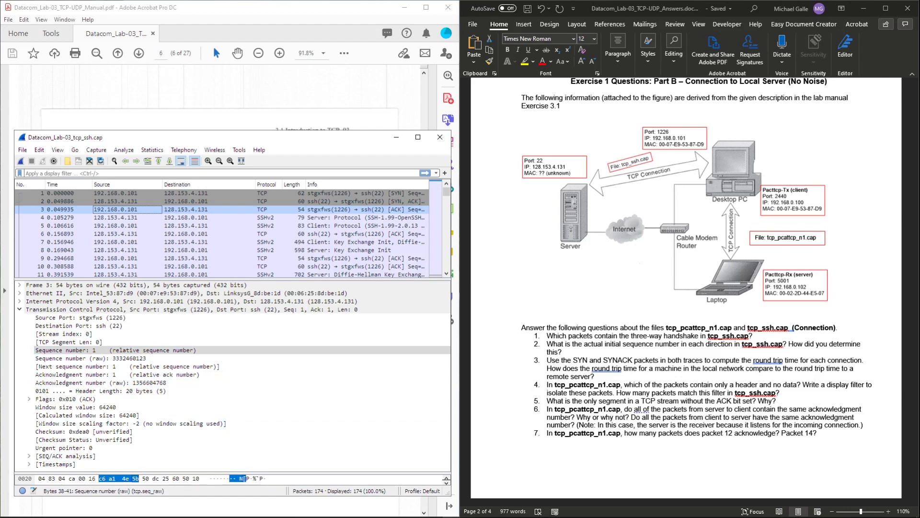
{"action": "left_click", "coordinate": [128, 193]}
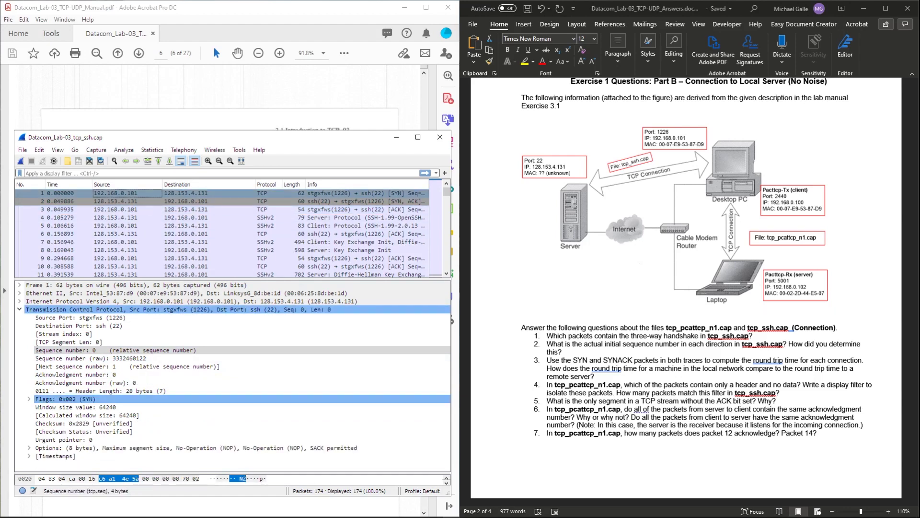
{"action": "left_click", "coordinate": [129, 209]}
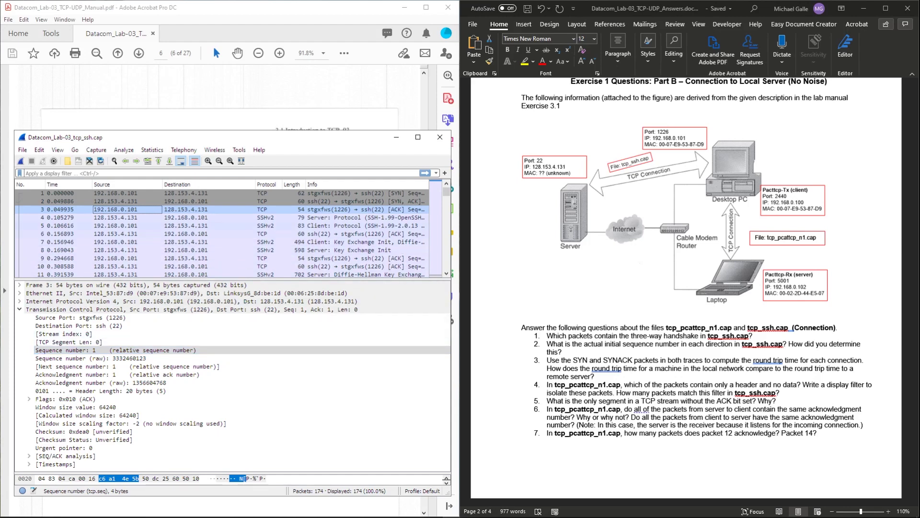
{"action": "left_click", "coordinate": [128, 202]}
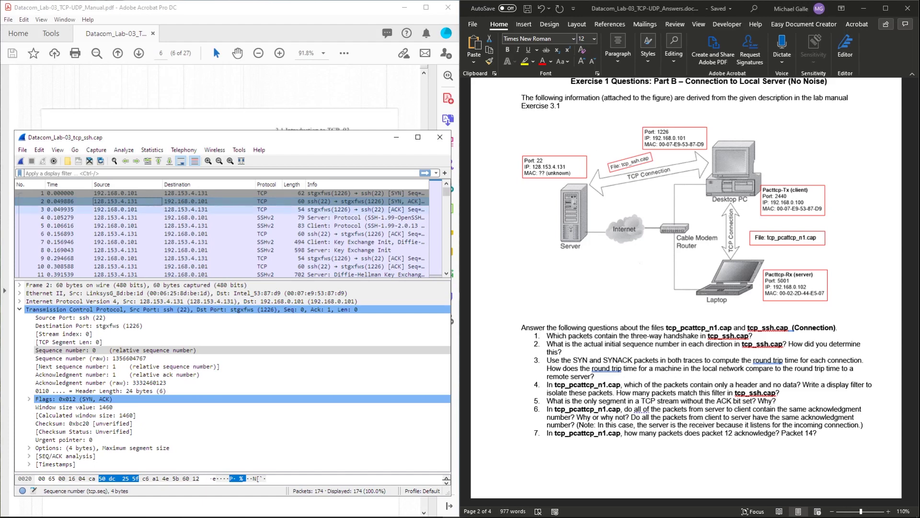
{"action": "left_click", "coordinate": [115, 217]}
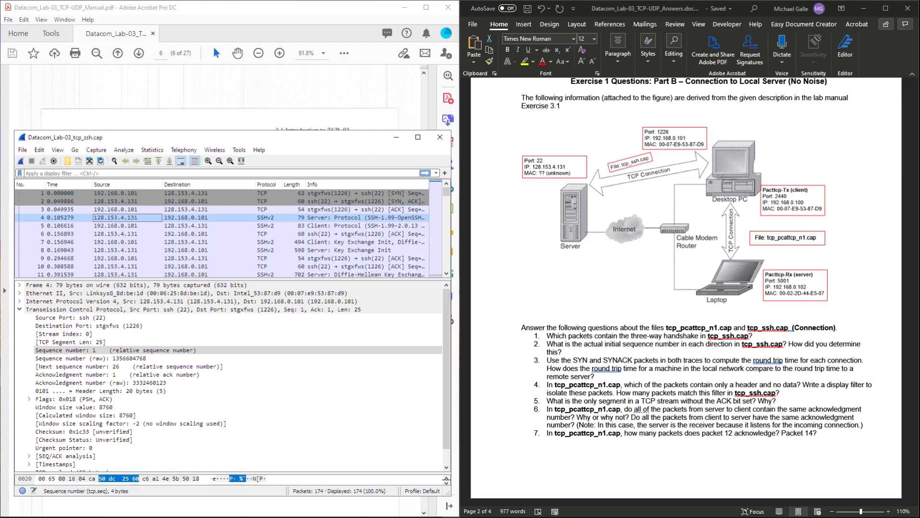
Compare the times of the SYN and SYN-ACK packets in tcp_ssh.cap for the round trip time in question 3
{"action": "left_click", "coordinate": [127, 193]}
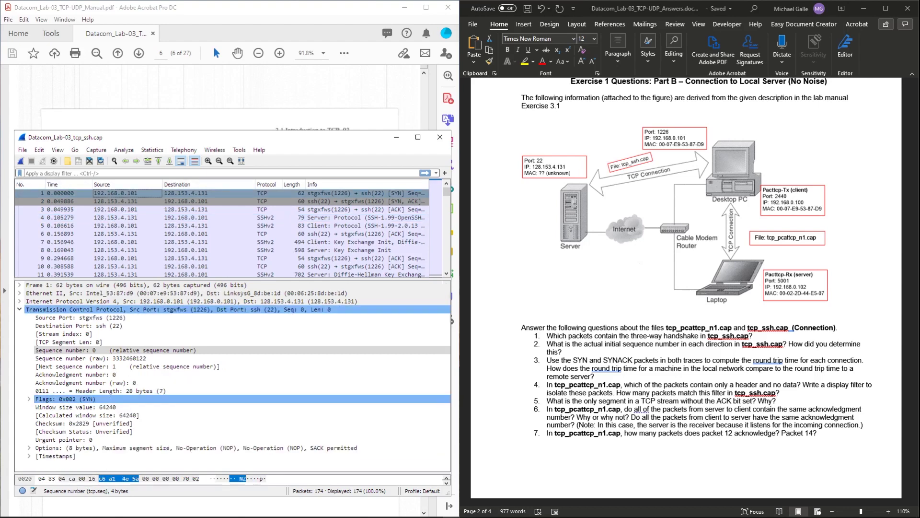
{"action": "left_click", "coordinate": [62, 192]}
{"action": "left_click", "coordinate": [209, 201]}
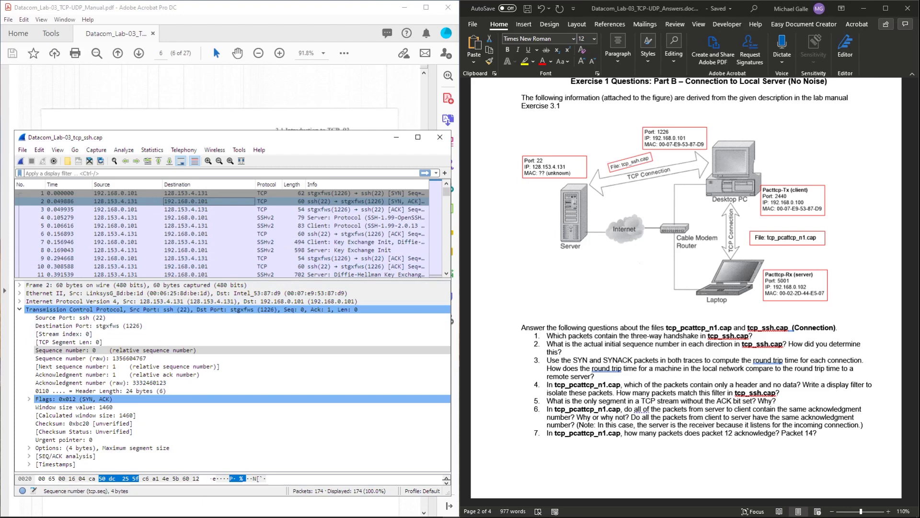
Open the capture file Datacom_Lab-03_tcp_pcattcp_n1.cap and widen the Wireshark window to show the full packet info
{"action": "left_click", "coordinate": [22, 150]}
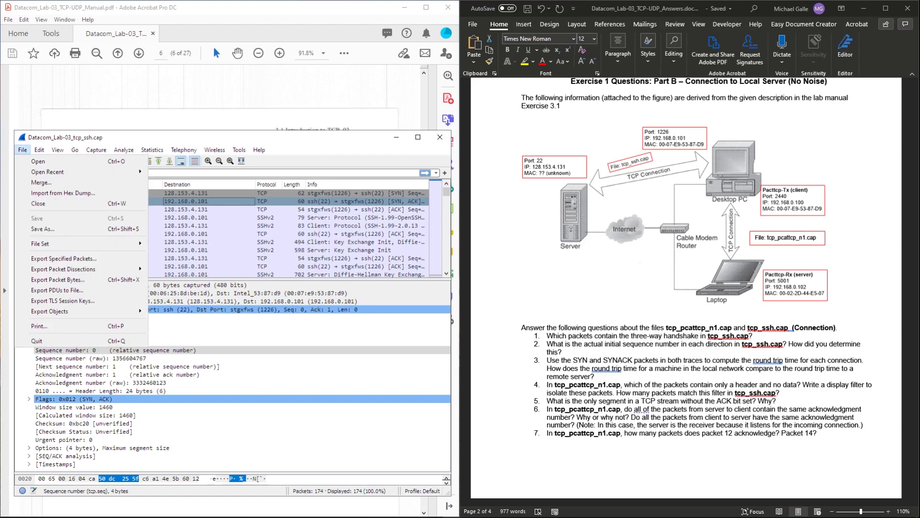
{"action": "left_click", "coordinate": [38, 161]}
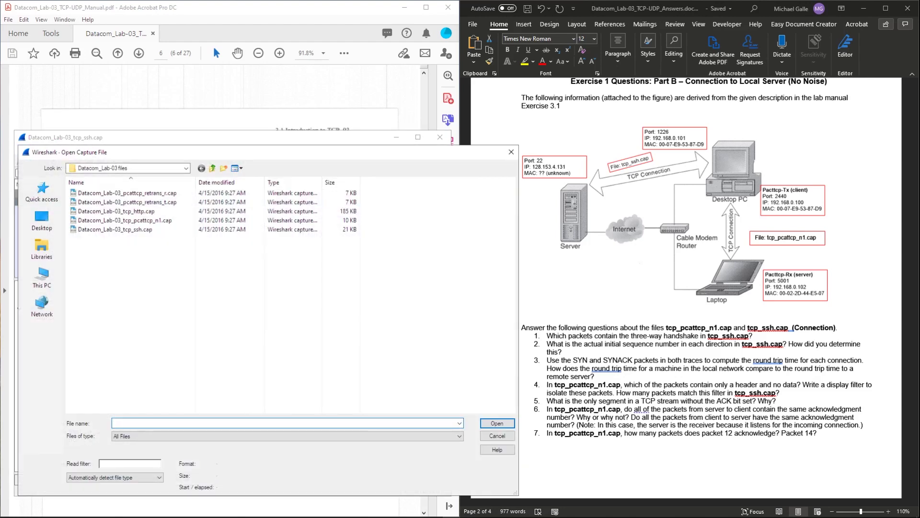
{"action": "left_click", "coordinate": [125, 221]}
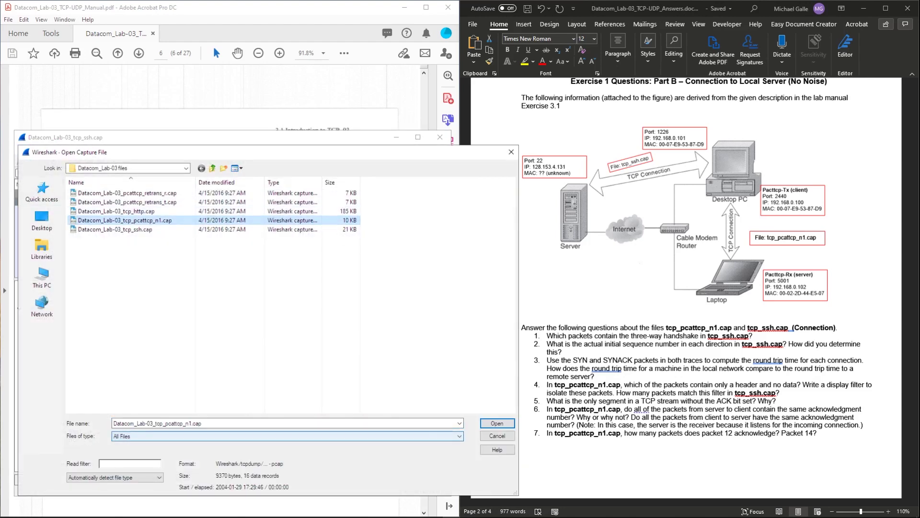
{"action": "left_click", "coordinate": [497, 423]}
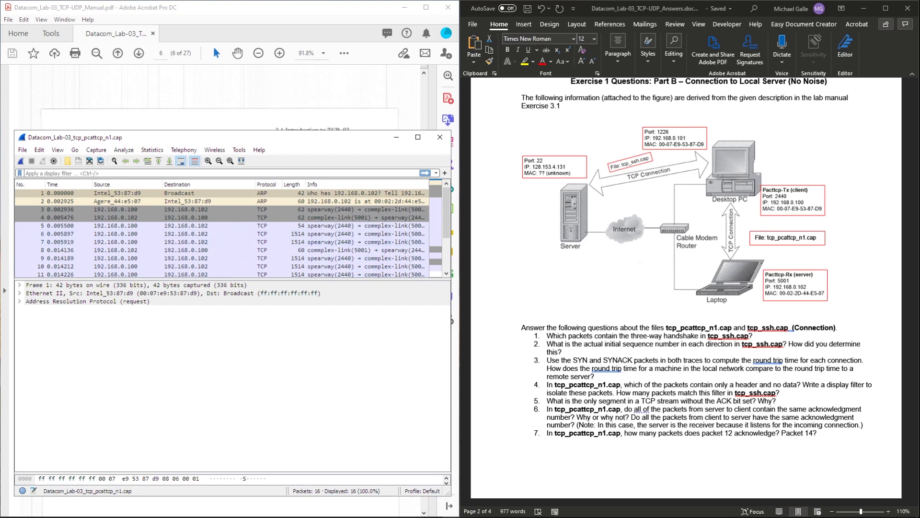
{"action": "left_click_drag", "start_coordinate": [451, 238], "coordinate": [615, 241]}
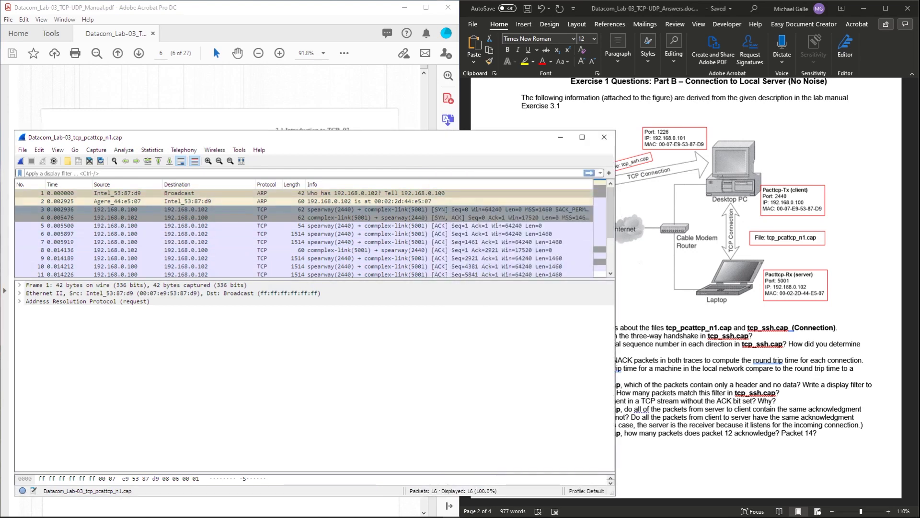
Compare the times and sequence numbers of handshake packets 3 to 5 for the local round trip time in question 3
{"action": "left_click", "coordinate": [335, 209]}
{"action": "key", "text": "Down"}
{"action": "key", "text": "Down"}
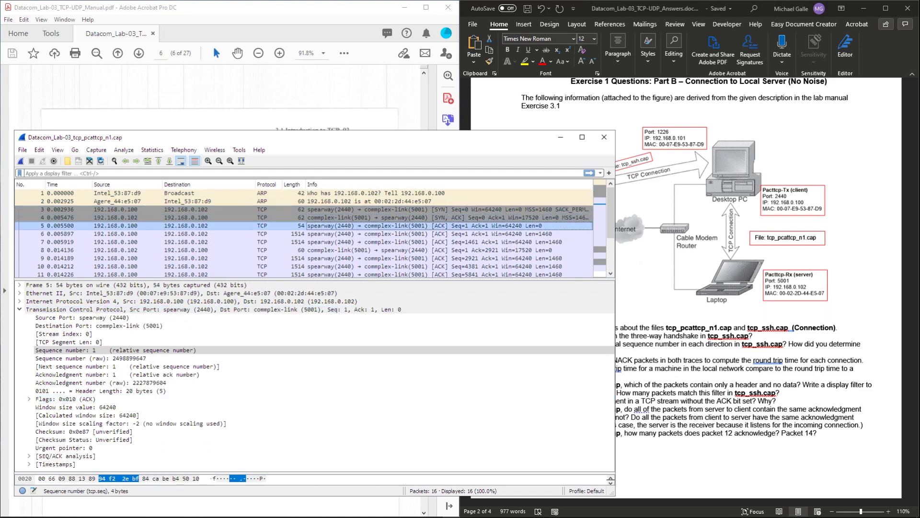
{"action": "key", "text": "Up"}
{"action": "key", "text": "Up"}
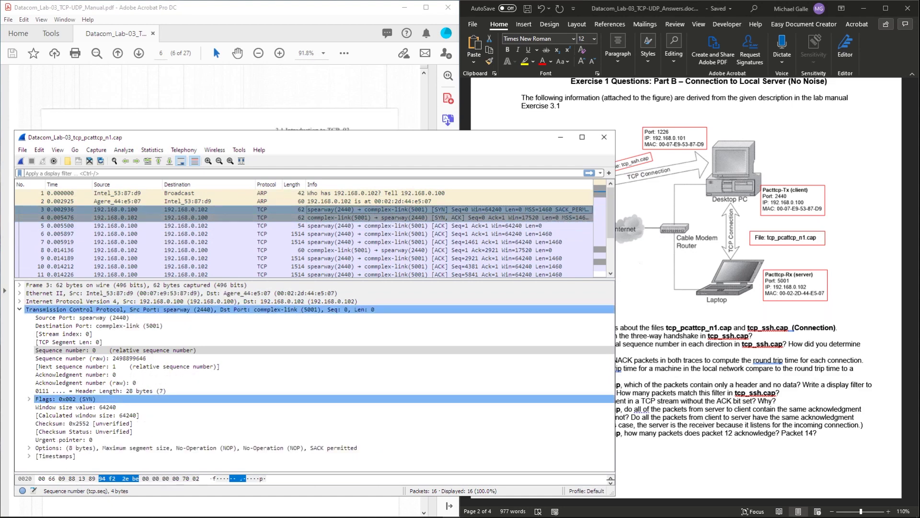
{"action": "key", "text": "Down"}
{"action": "key", "text": "Down"}
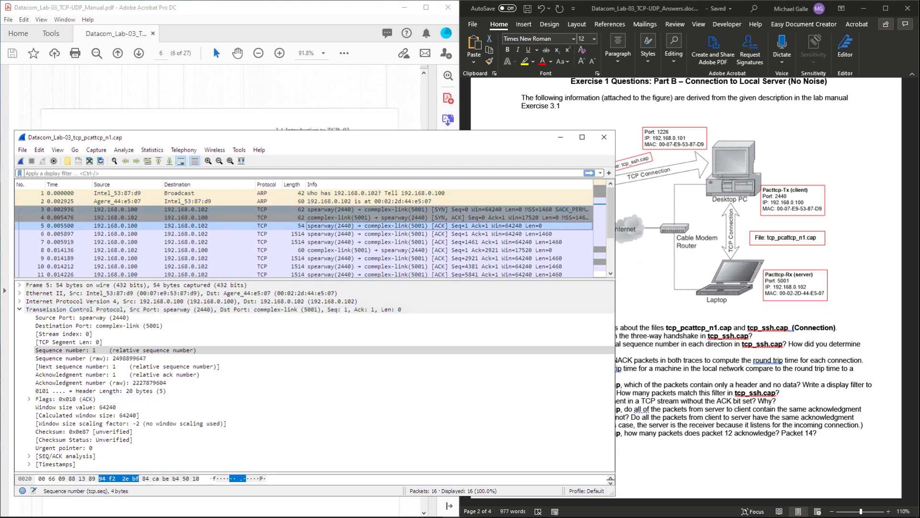
{"action": "key", "text": "Up"}
{"action": "key", "text": "Up"}
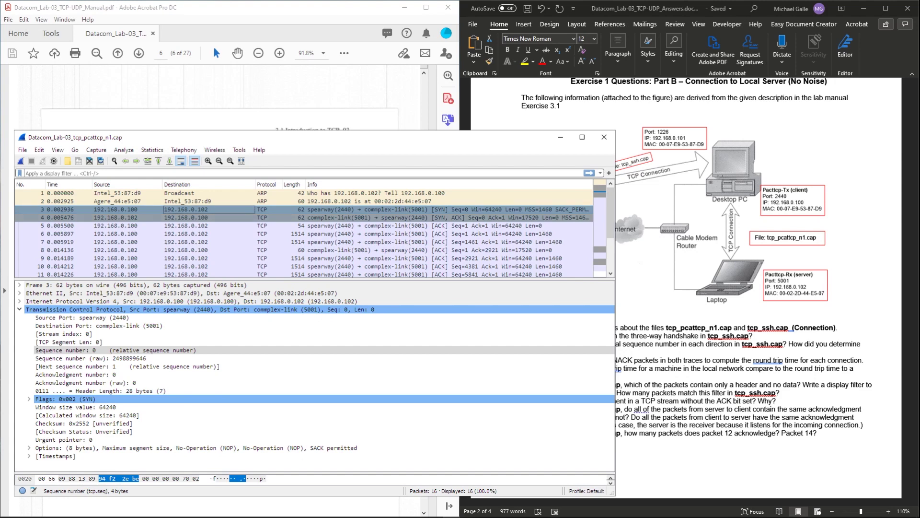
{"action": "left_click", "coordinate": [69, 217]}
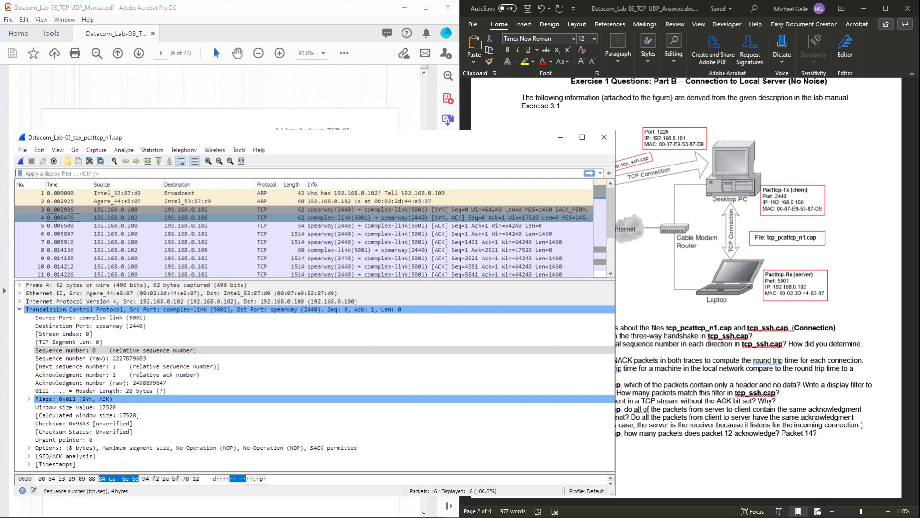
Highlight the first sentence of Part B question 4 about header-only packets in the answers document
{"action": "left_click", "coordinate": [640, 262]}
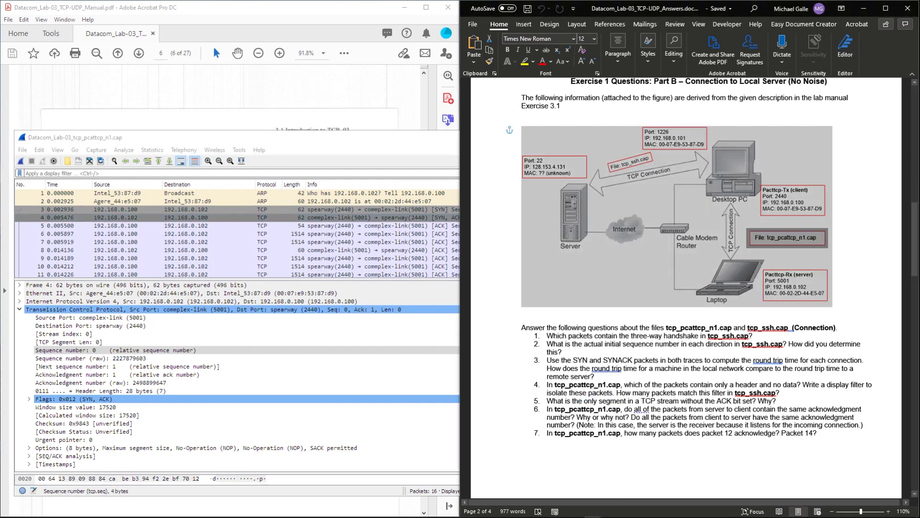
{"action": "left_click", "coordinate": [671, 316]}
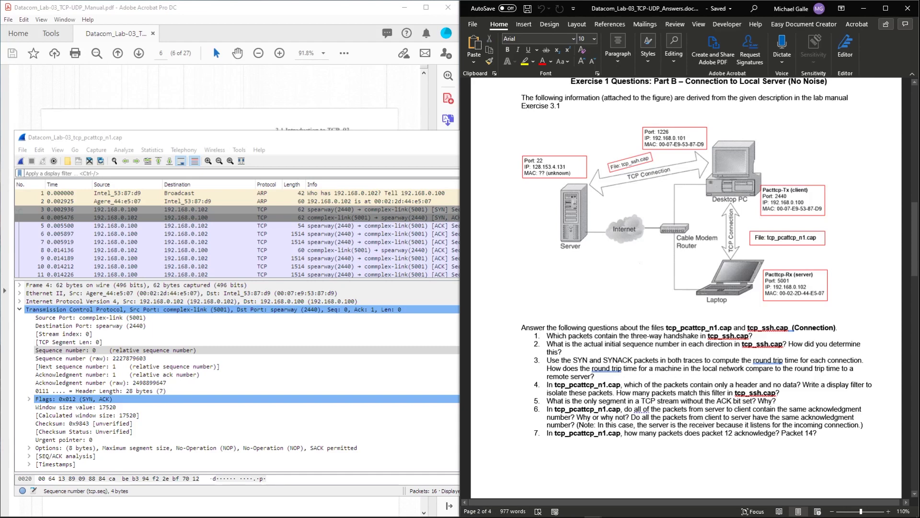
{"action": "left_click", "coordinate": [594, 376]}
{"action": "left_click_drag", "start_coordinate": [554, 384], "coordinate": [801, 384]}
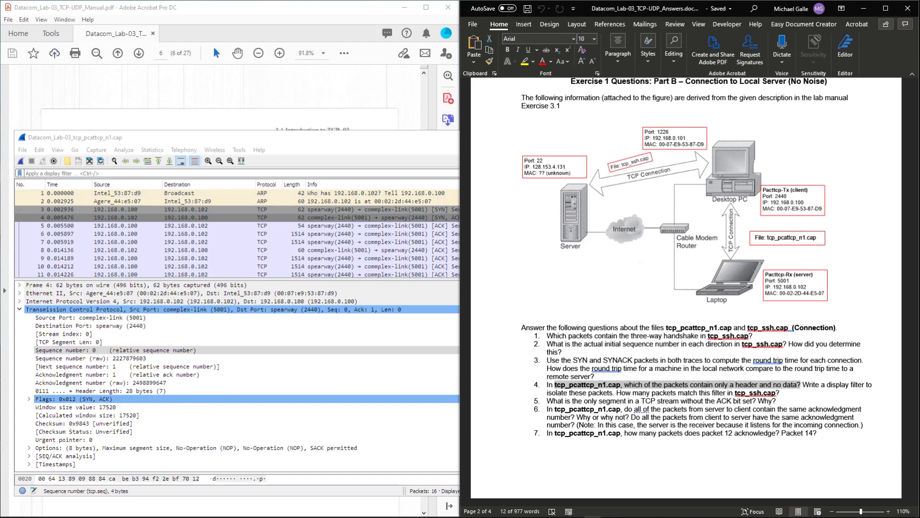
Filter the tcp_pcattcp_n1.cap packets with tcp.len == 0 and narrow the Wireshark window to uncover the question document
{"action": "left_click", "coordinate": [55, 173]}
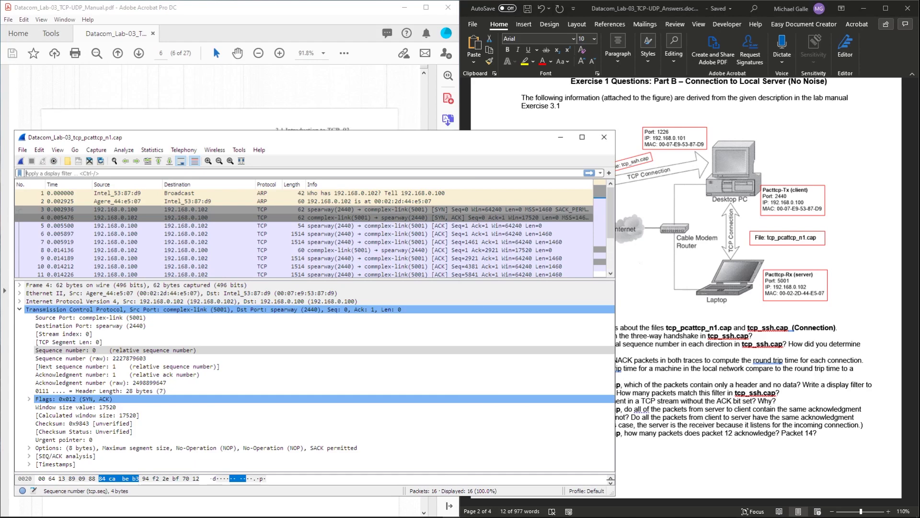
{"action": "type", "text": "tcp.len"}
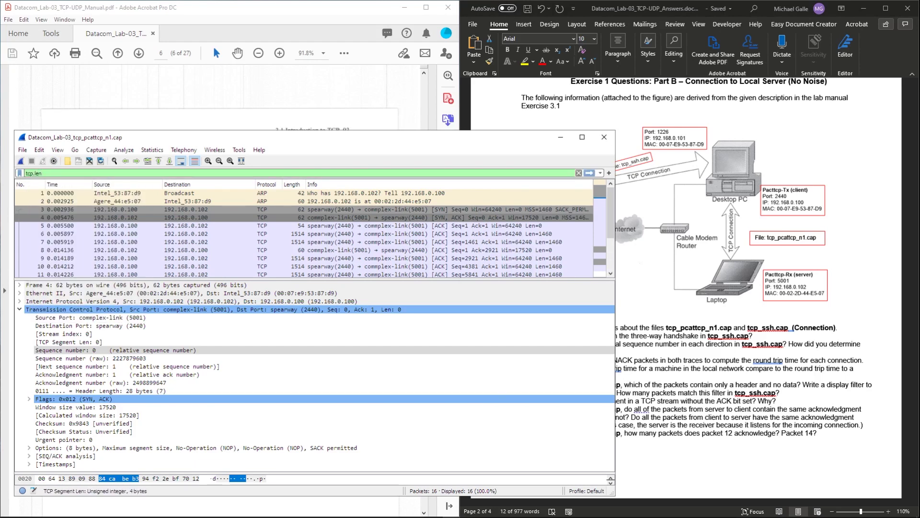
{"action": "type", "text": " =="}
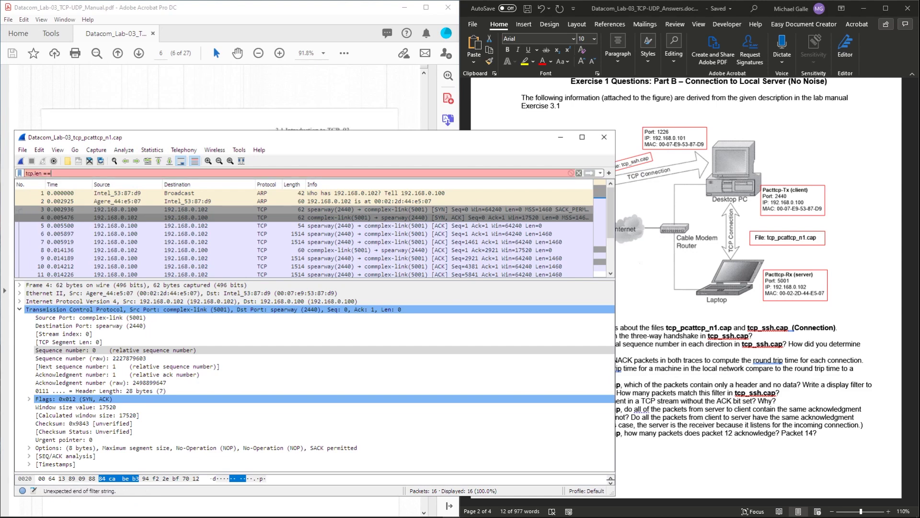
{"action": "type", "text": " 0"}
{"action": "key", "text": "Return"}
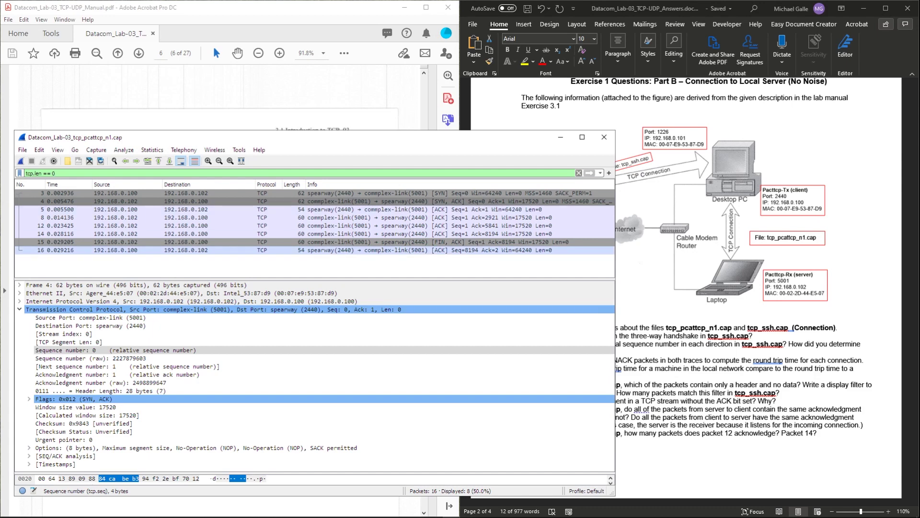
{"action": "left_click_drag", "start_coordinate": [616, 312], "coordinate": [460, 312]}
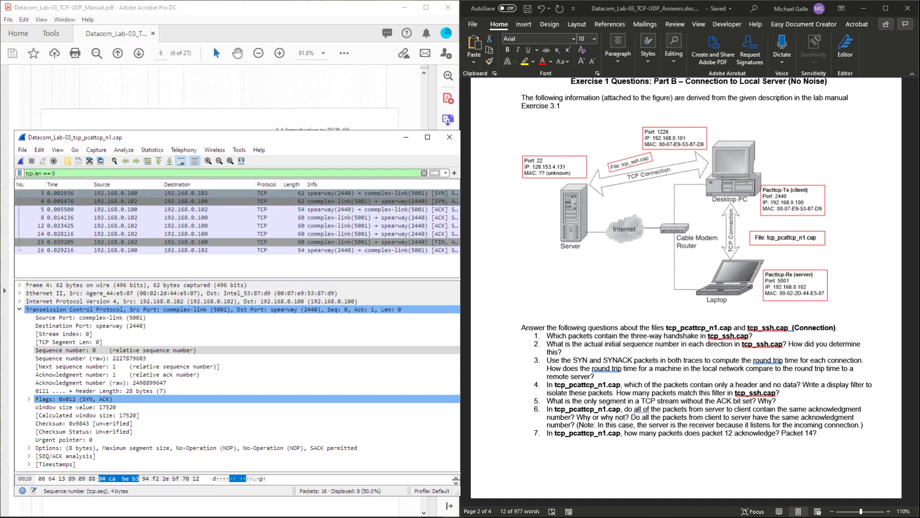
{"action": "left_click", "coordinate": [68, 193]}
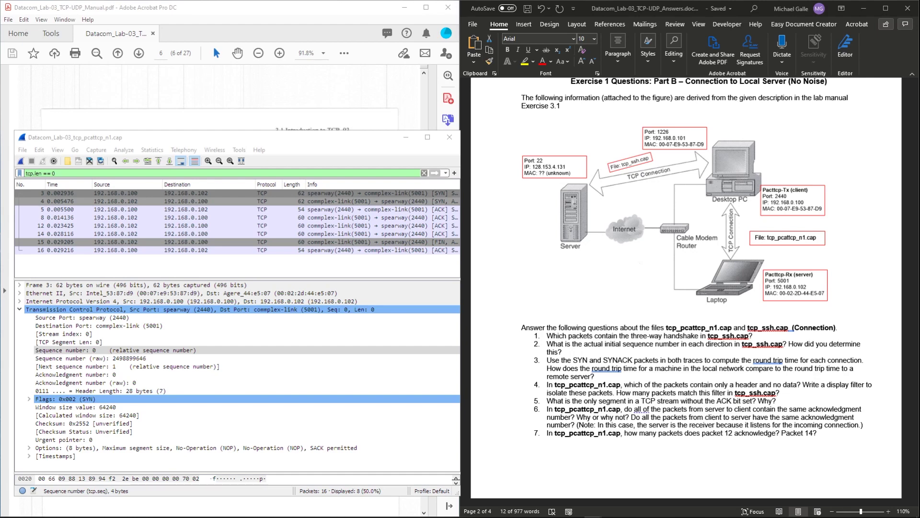
Open the capture file Datacom_Lab-03_tcp_ssh.cap with the tcp.len == 0 display filter kept
{"action": "left_click_drag", "start_coordinate": [67, 173], "coordinate": [8, 173]}
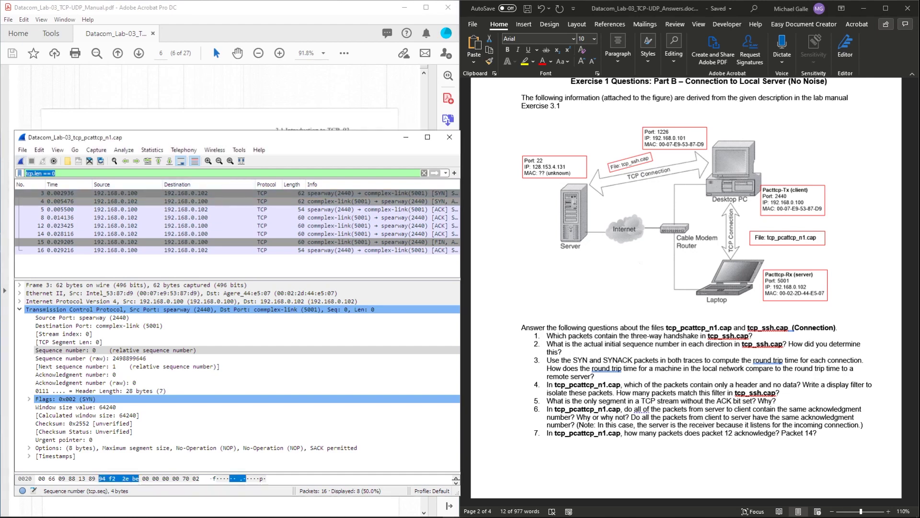
{"action": "left_click", "coordinate": [22, 150]}
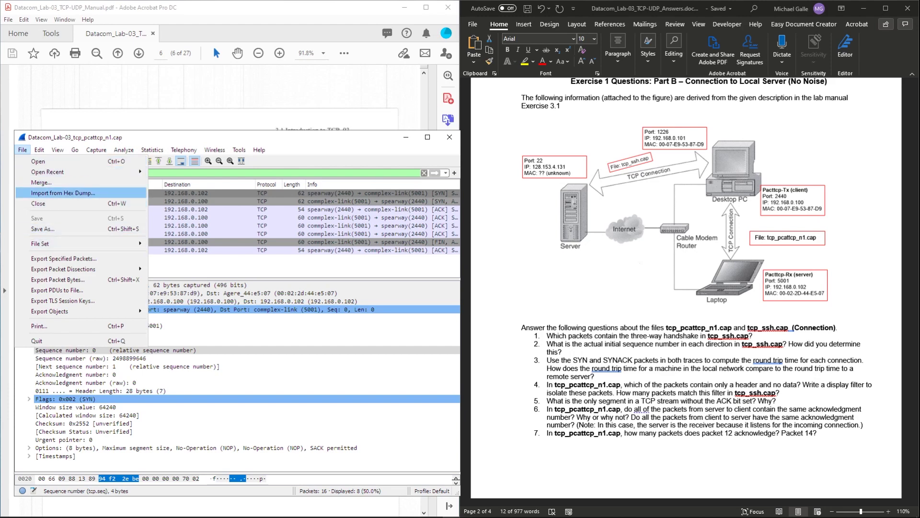
{"action": "left_click", "coordinate": [39, 161]}
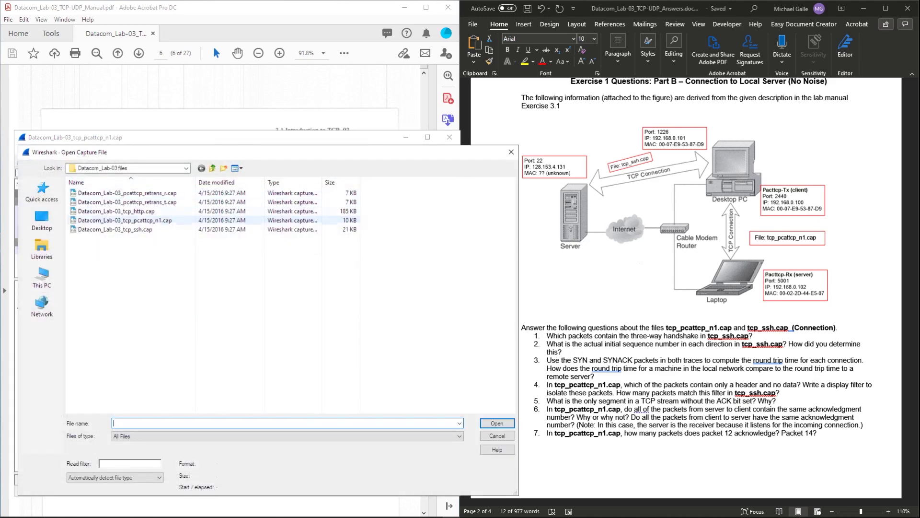
{"action": "left_click", "coordinate": [139, 229]}
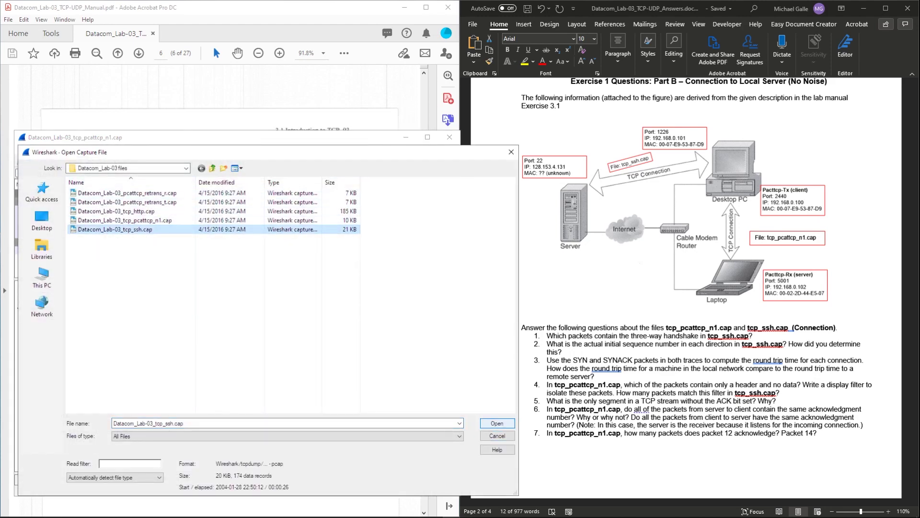
{"action": "left_click", "coordinate": [497, 423]}
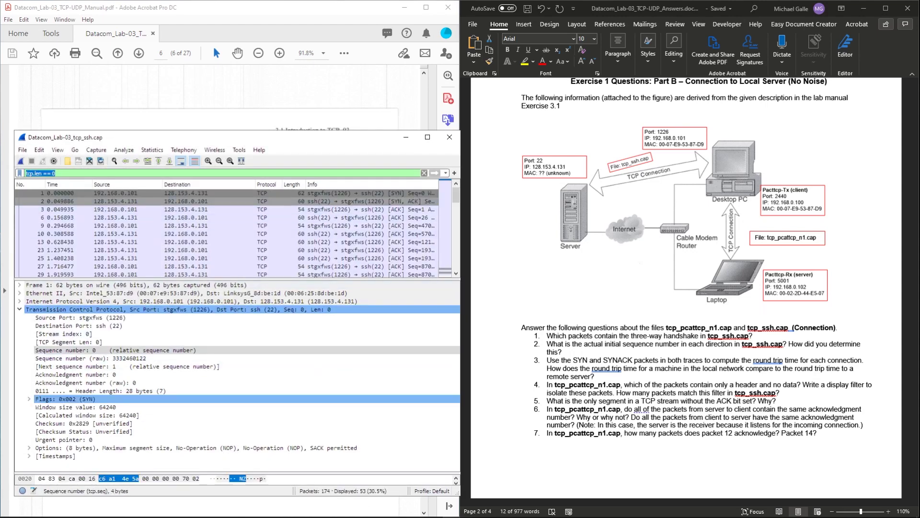
Enlarge the packet list and select all filtered tcp_ssh.cap packets to check how many match for question 4
{"action": "left_click", "coordinate": [56, 173]}
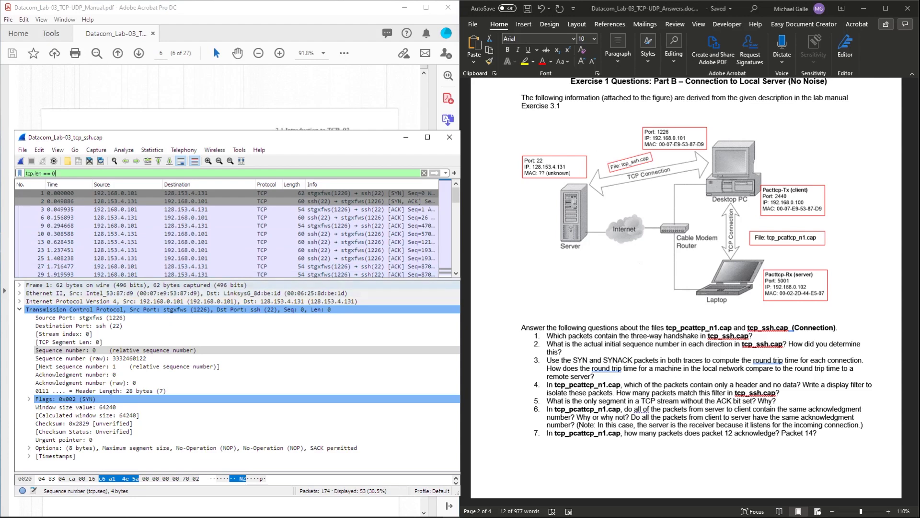
{"action": "left_click_drag", "start_coordinate": [234, 279], "coordinate": [235, 378]}
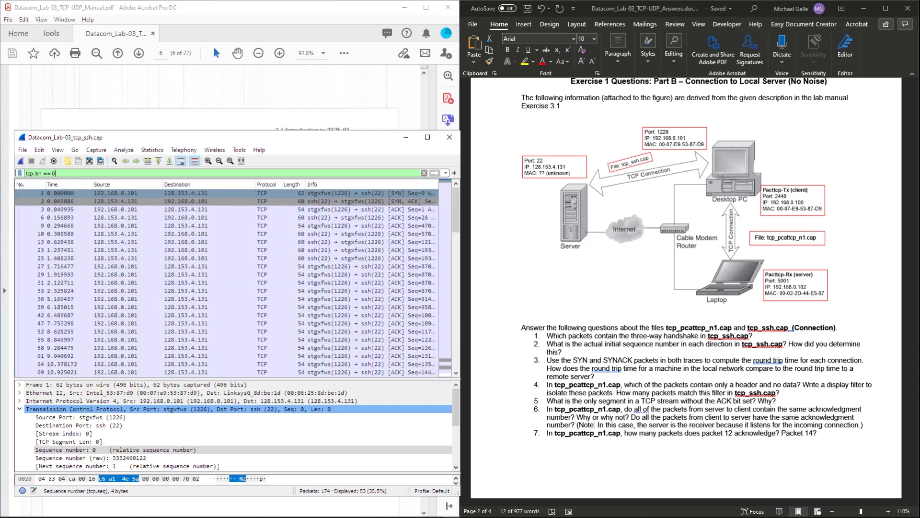
{"action": "scroll", "coordinate": [225, 283], "scroll_direction": "down", "scroll_amount": 10}
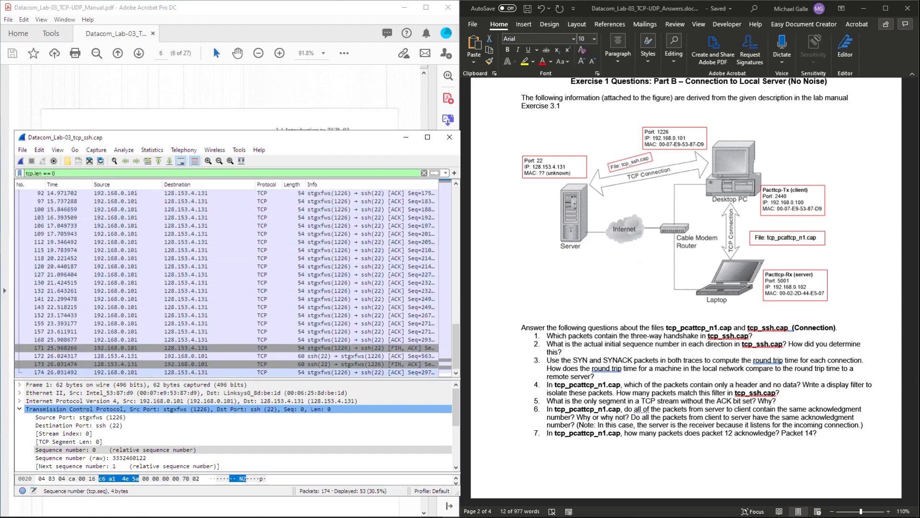
{"action": "key", "text": "ctrl+a"}
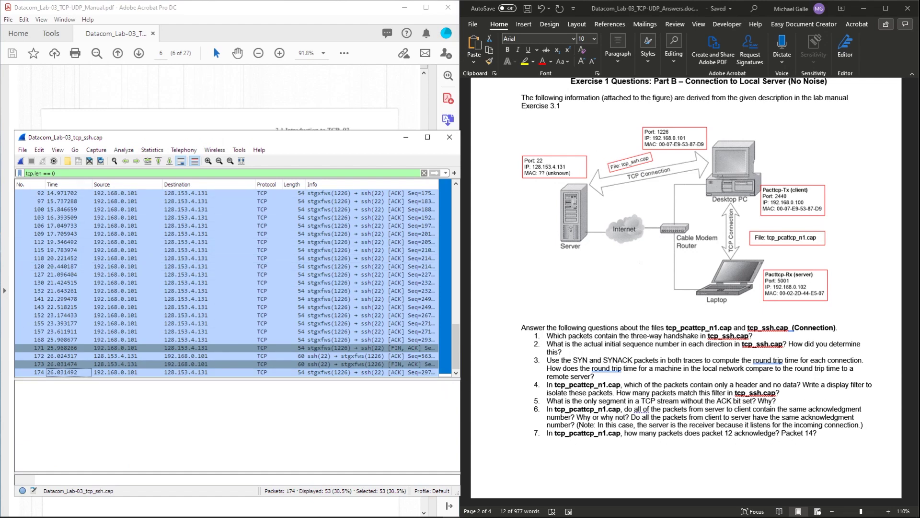
{"action": "left_click", "coordinate": [209, 315]}
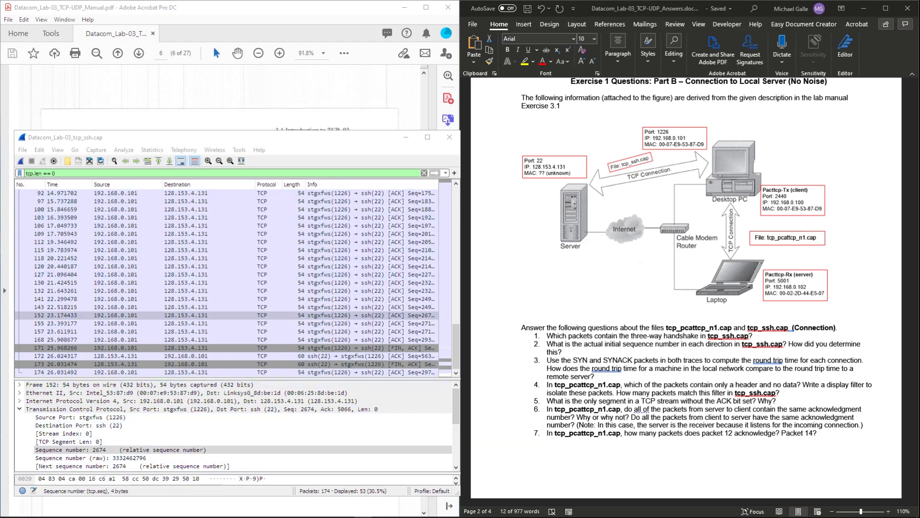
{"action": "scroll", "coordinate": [216, 258], "scroll_direction": "up", "scroll_amount": 10}
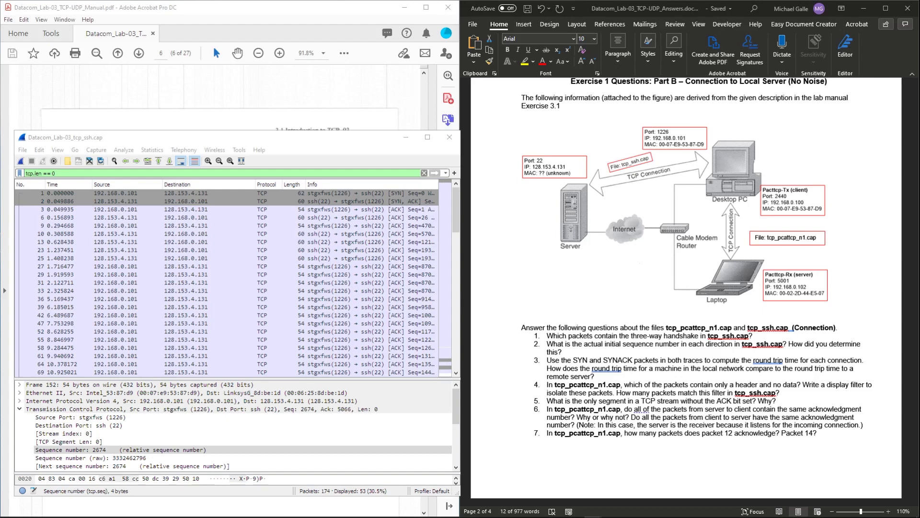
Highlight question 5 in the answers document, filter tcp_ssh.cap with tcp.ack == 0 and select the SYN packet
{"action": "left_click_drag", "start_coordinate": [572, 401], "coordinate": [777, 401]}
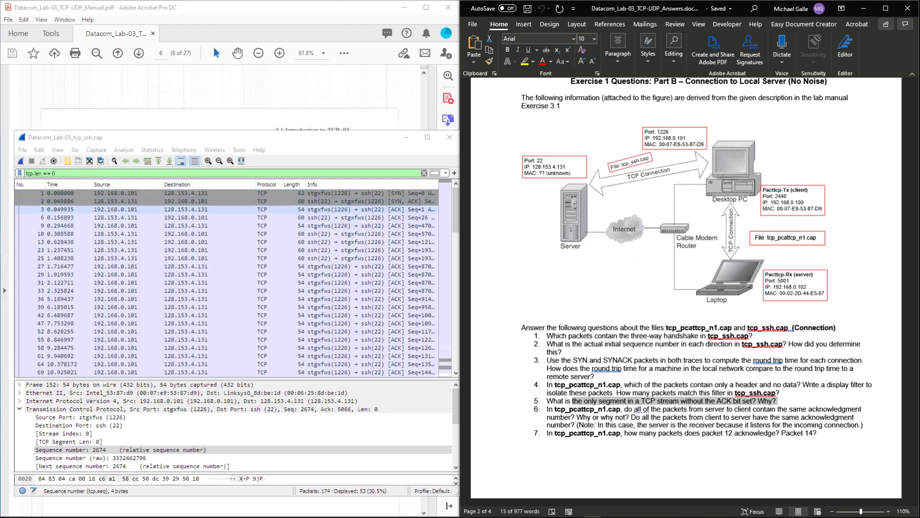
{"action": "left_click", "coordinate": [143, 193]}
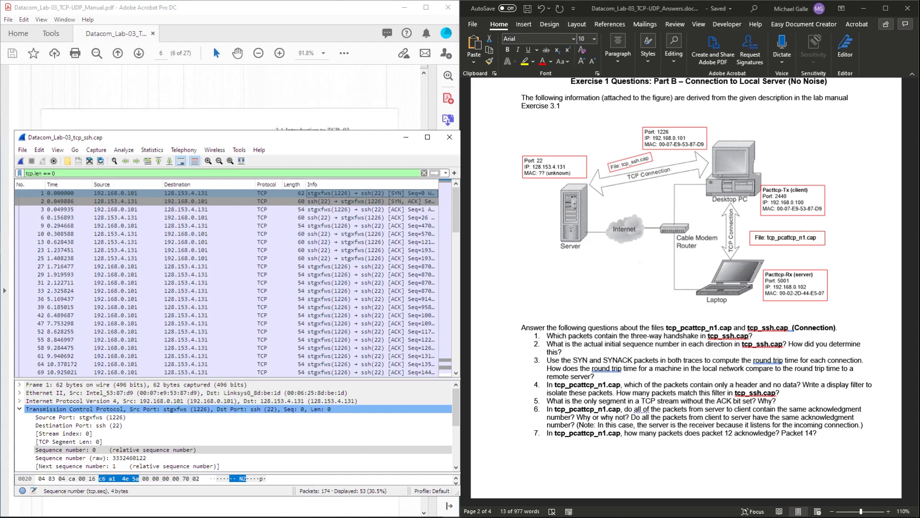
{"action": "left_click", "coordinate": [40, 173]}
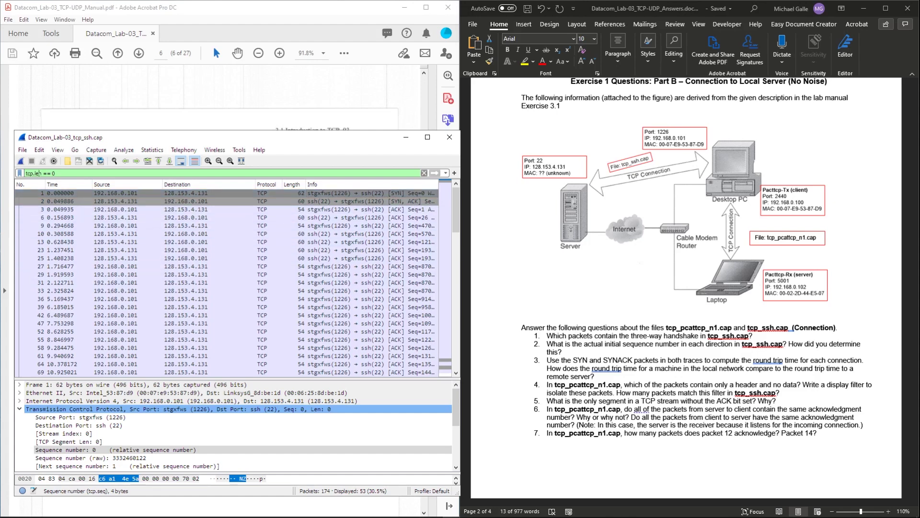
{"action": "key", "text": "BackSpace"}
{"action": "key", "text": "BackSpace"}
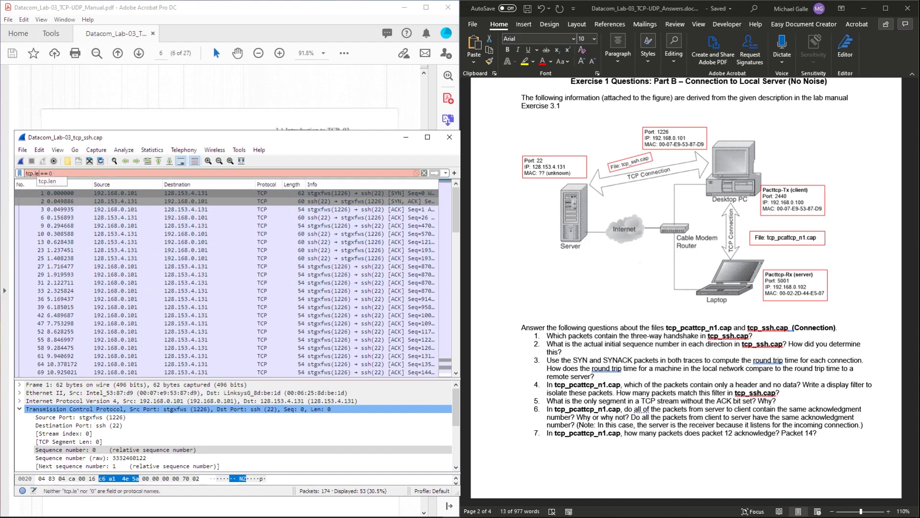
{"action": "key", "text": "BackSpace"}
{"action": "type", "text": "ack"}
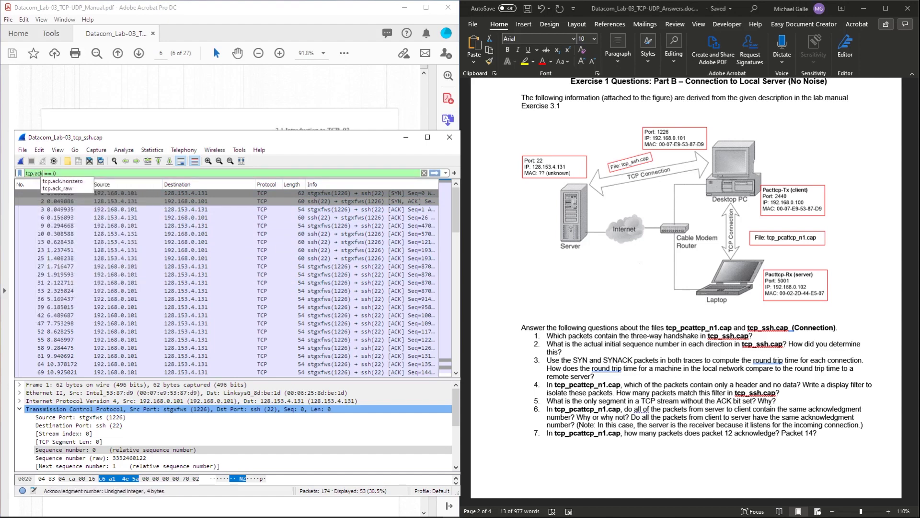
{"action": "key", "text": "Return"}
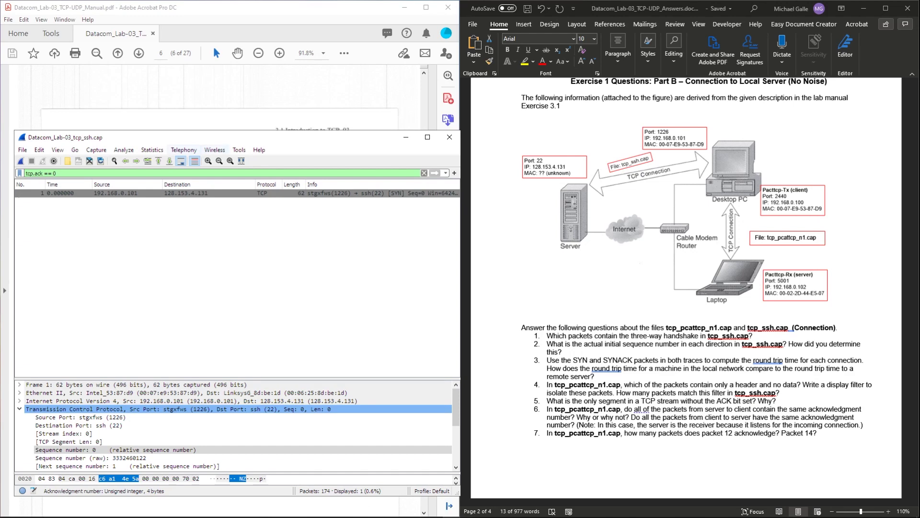
{"action": "left_click_drag", "start_coordinate": [206, 138], "coordinate": [203, 125]}
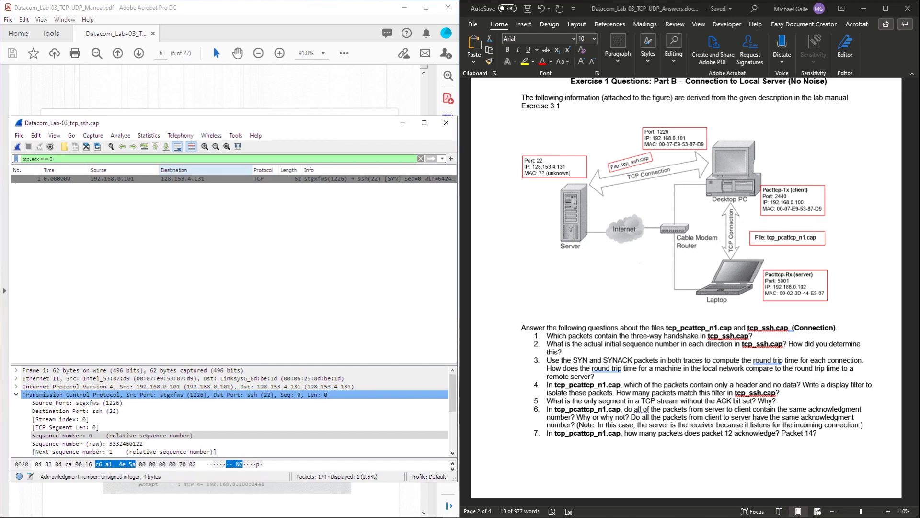
{"action": "left_click", "coordinate": [203, 179]}
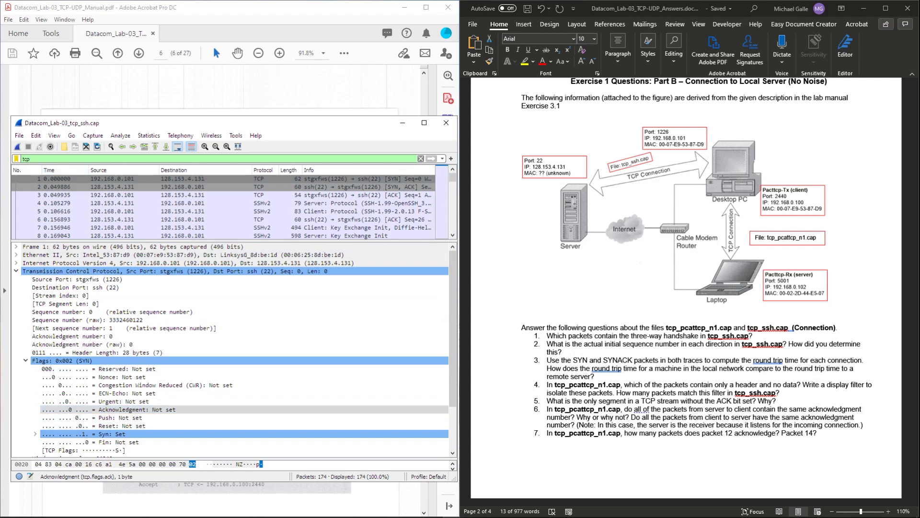
Apply the display filter tcp.ack == 0 to tcp_ssh.cap and select the SYN packet it isolates
{"action": "type", "text": ".ac"}
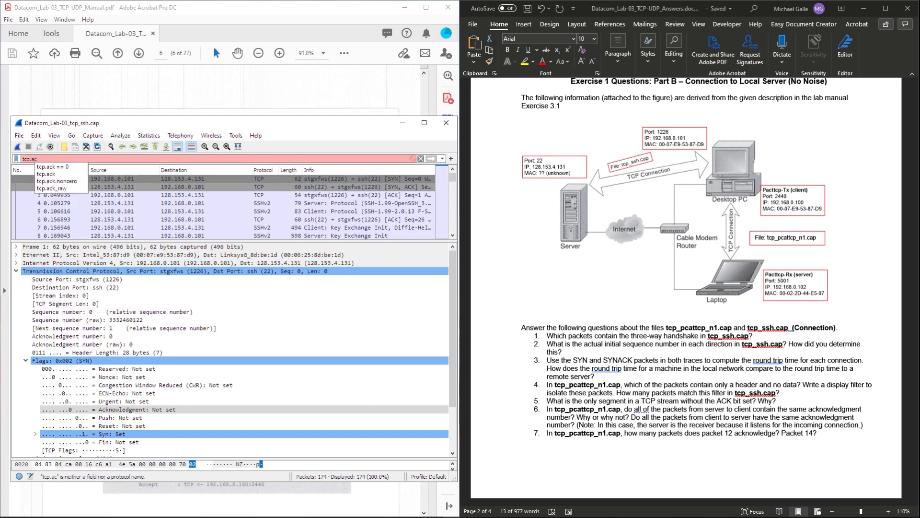
{"action": "type", "text": "k"}
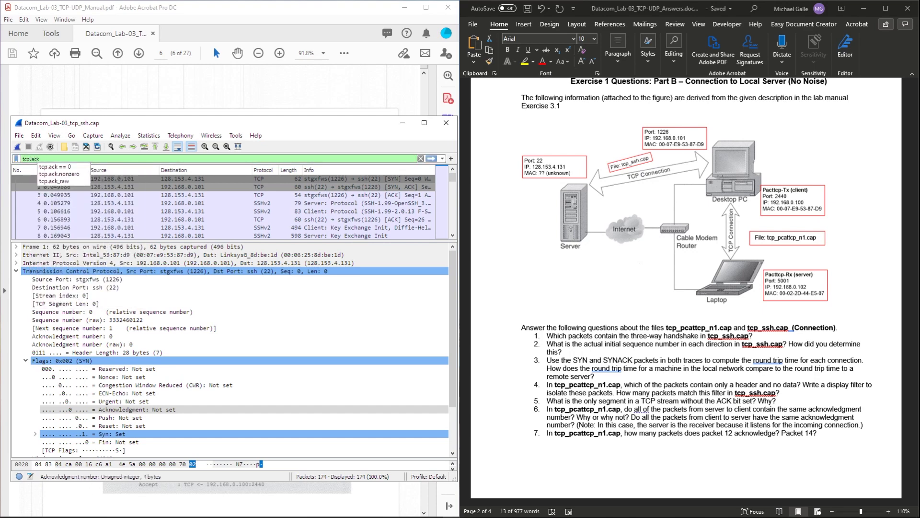
{"action": "type", "text": " =="}
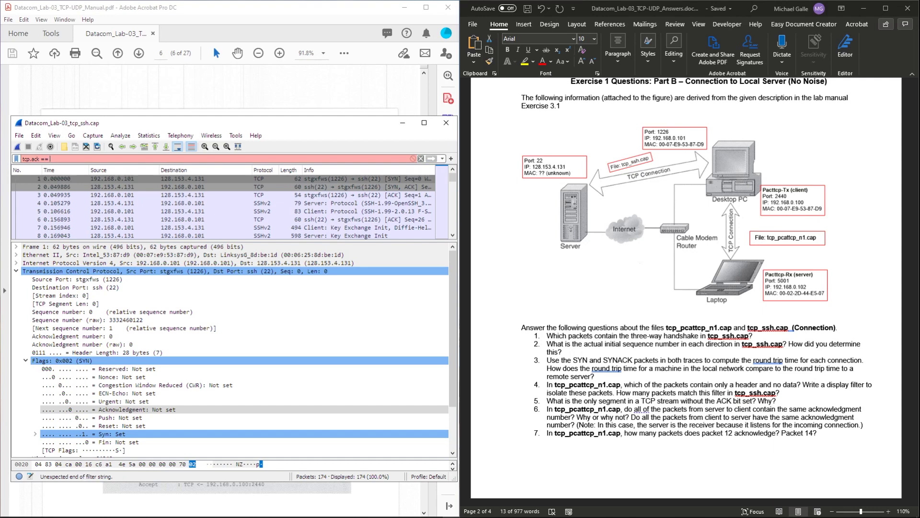
{"action": "type", "text": " 0"}
{"action": "key", "text": "Return"}
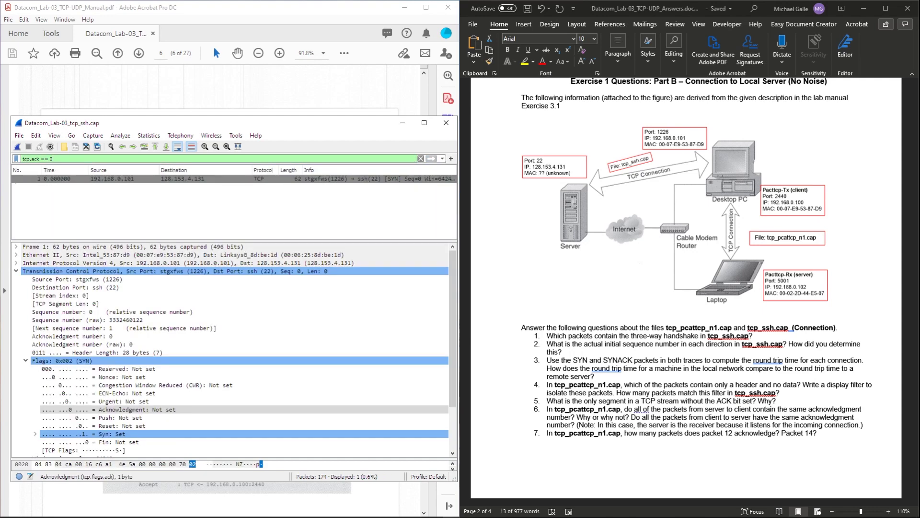
{"action": "left_click", "coordinate": [206, 178]}
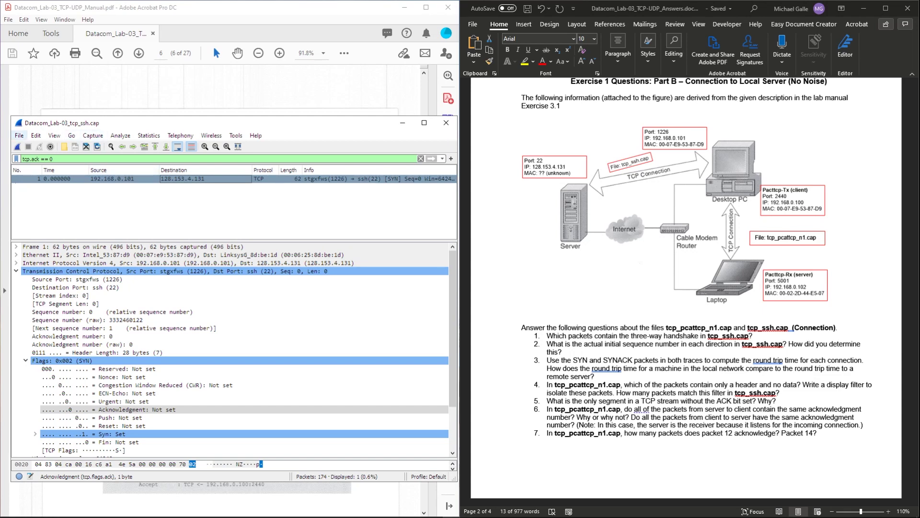
Open the capture file Datacom_Lab-03_tcp_pcattcp_n1.cap with the tcp.ack == 0 display filter kept
{"action": "left_click", "coordinate": [19, 135]}
{"action": "left_click", "coordinate": [35, 146]}
{"action": "left_click", "coordinate": [121, 206]}
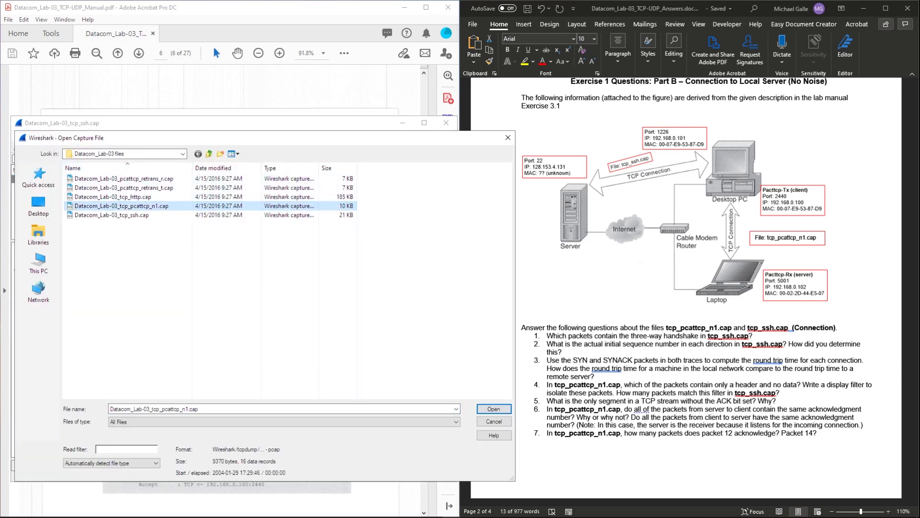
{"action": "left_click", "coordinate": [493, 408]}
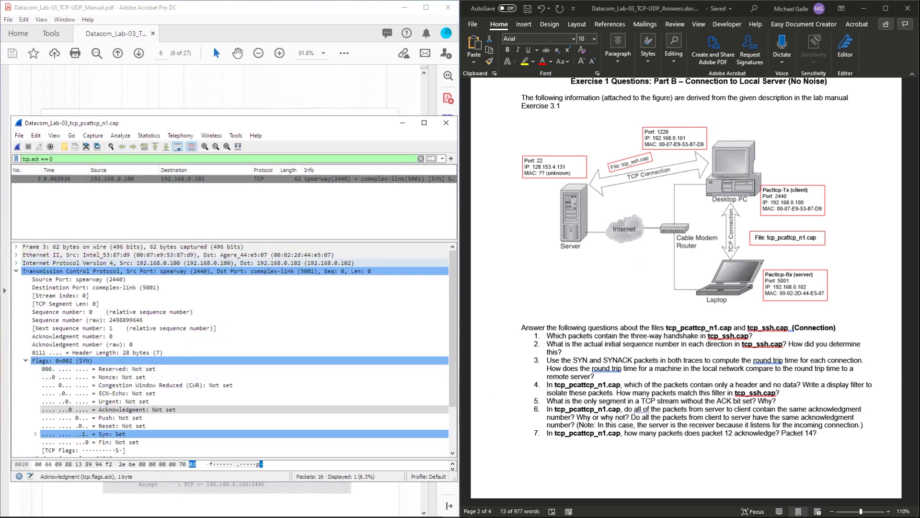
Clear the tcp.ack == 0 filter from tcp_pcattcp_n1.cap and filter its packets with tcp instead
{"action": "left_click_drag", "start_coordinate": [55, 158], "coordinate": [22, 159]}
{"action": "key", "text": "BackSpace"}
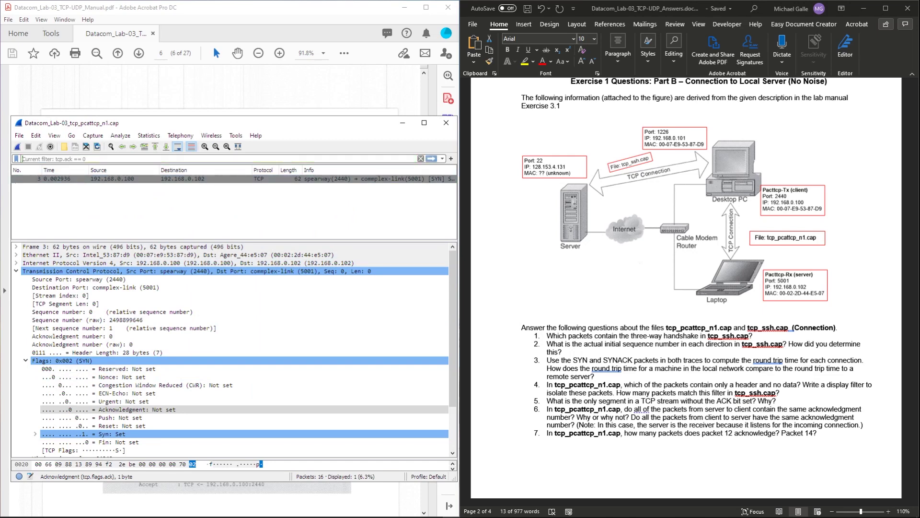
{"action": "left_click", "coordinate": [38, 178]}
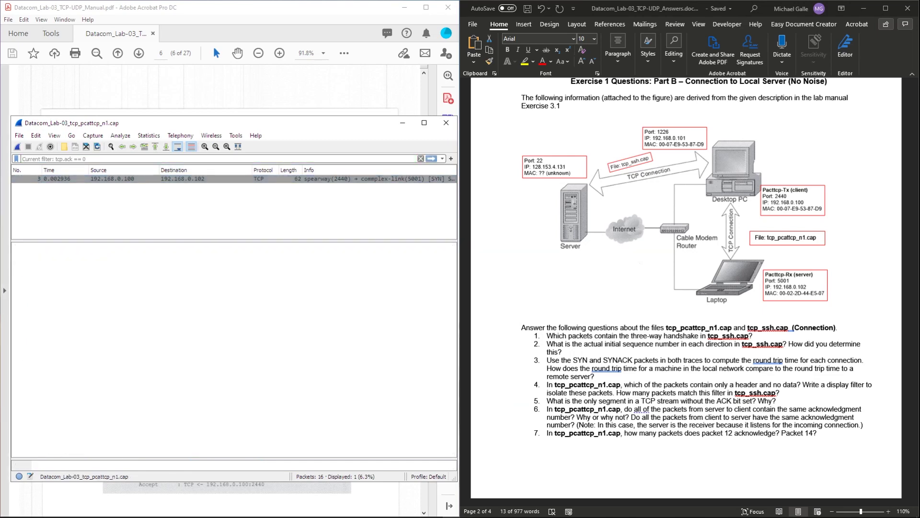
{"action": "left_click", "coordinate": [431, 159]}
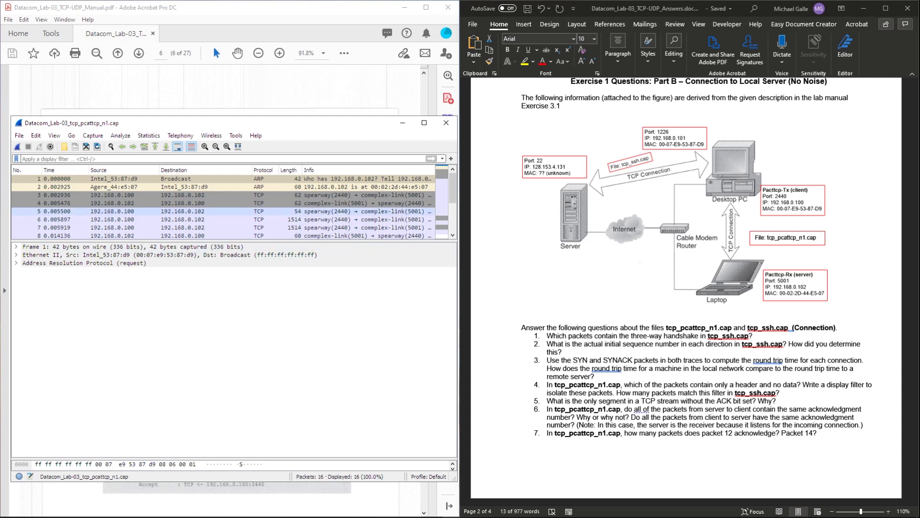
{"action": "left_click", "coordinate": [23, 158]}
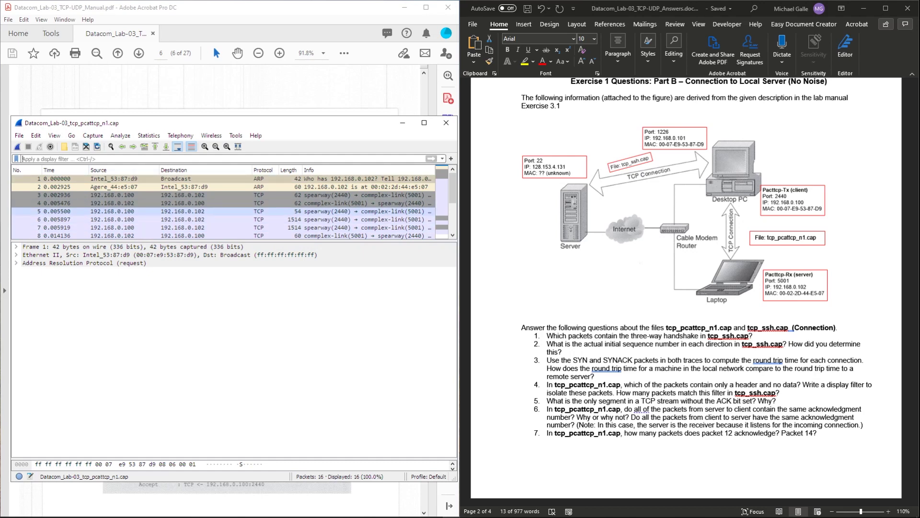
{"action": "type", "text": "tcp"}
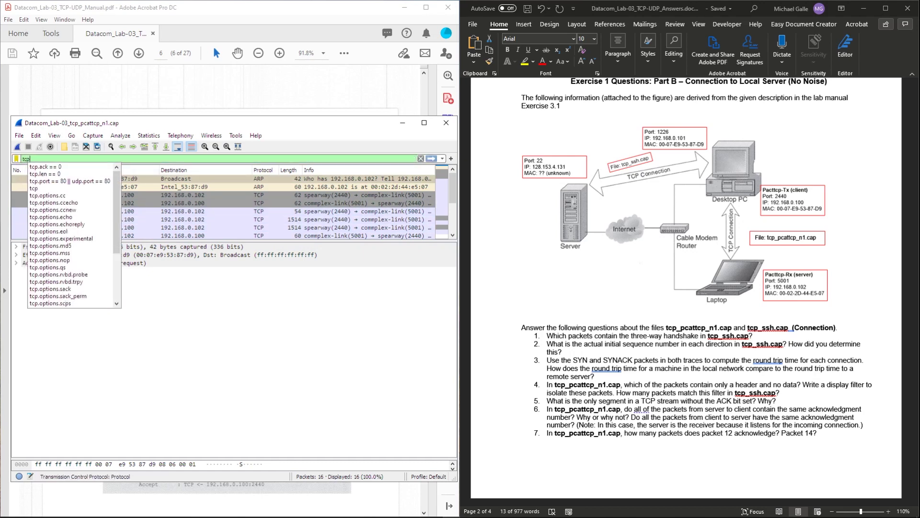
{"action": "key", "text": "Return"}
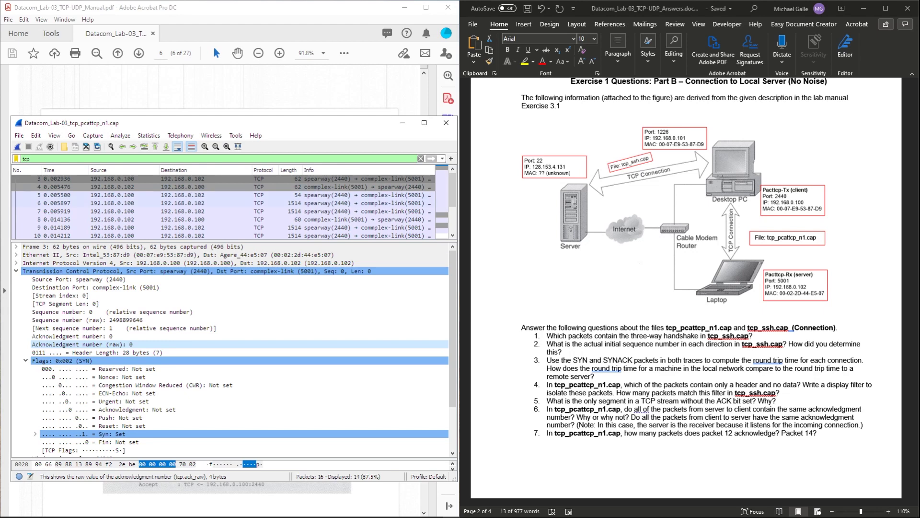
Compare the acknowledgment numbers in server-to-client packets 4 and 8, and in the client-to-server packets from 3 to 10, for question 6
{"action": "left_click", "coordinate": [124, 187]}
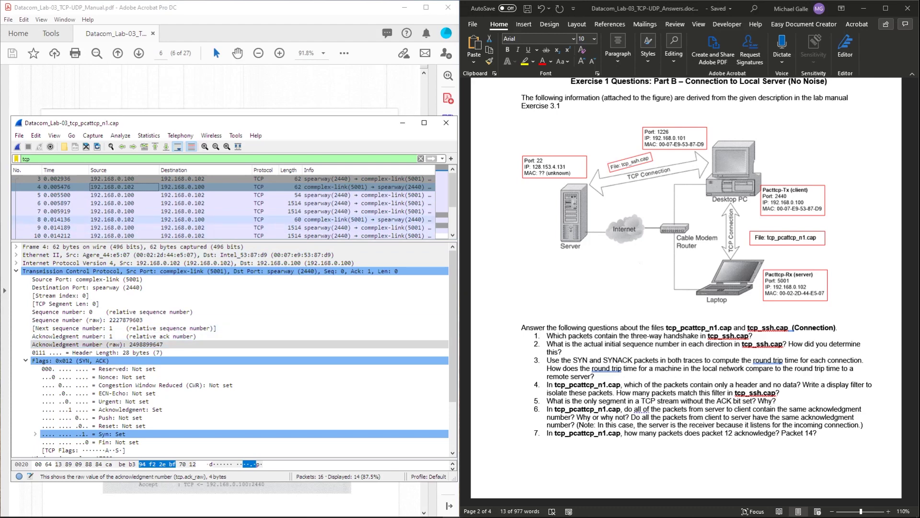
{"action": "left_click", "coordinate": [123, 220]}
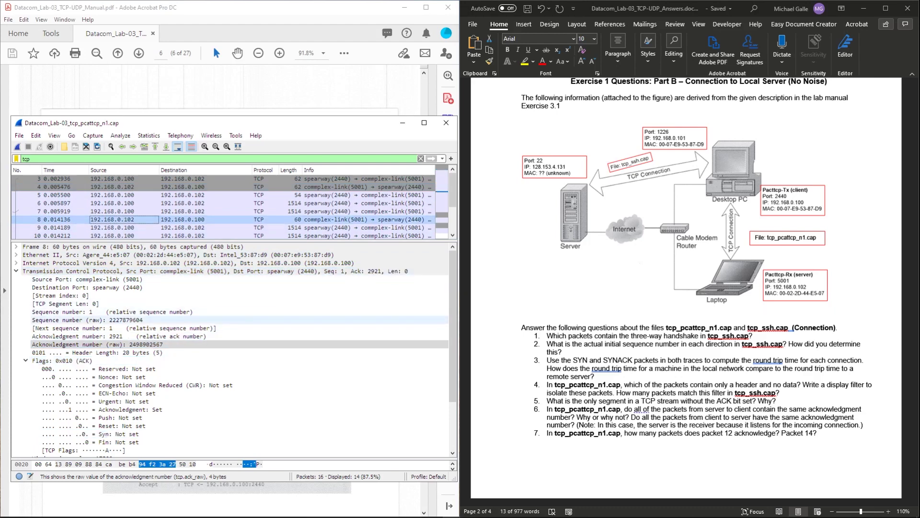
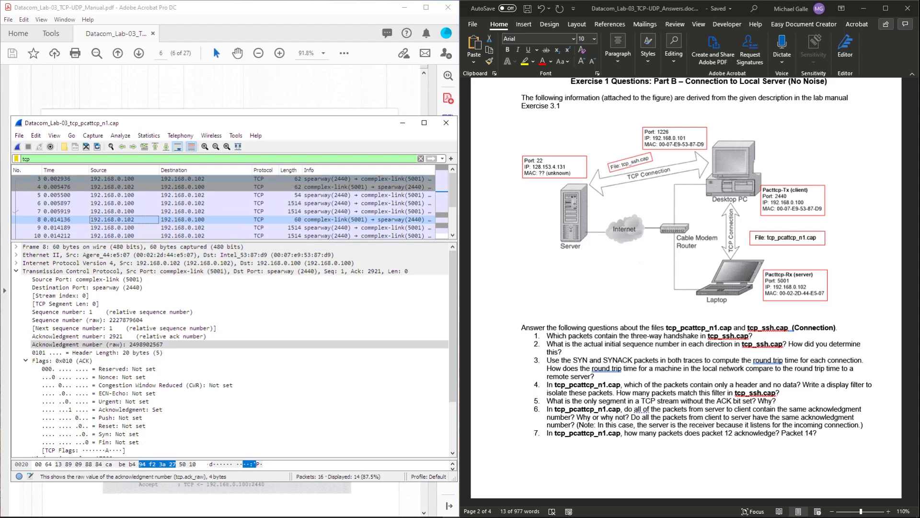
{"action": "left_click", "coordinate": [124, 179]}
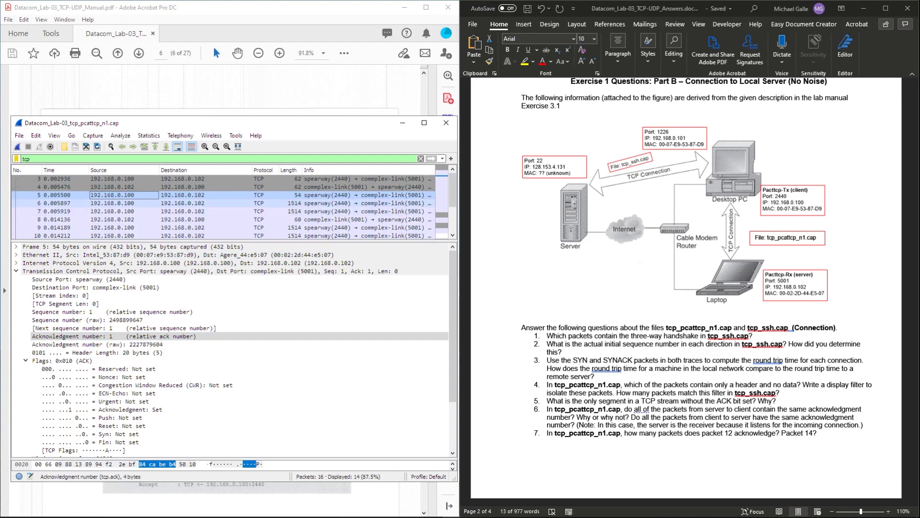
{"action": "key", "text": "Down"}
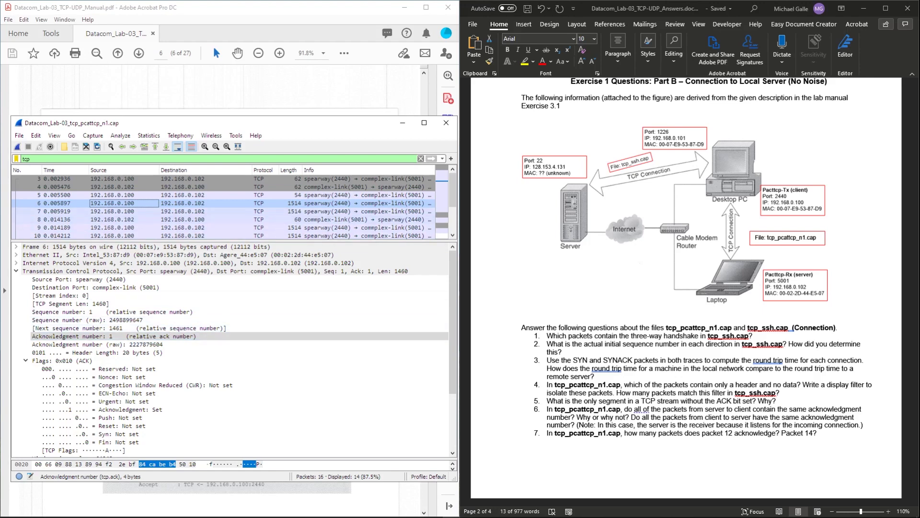
{"action": "key", "text": "Down"}
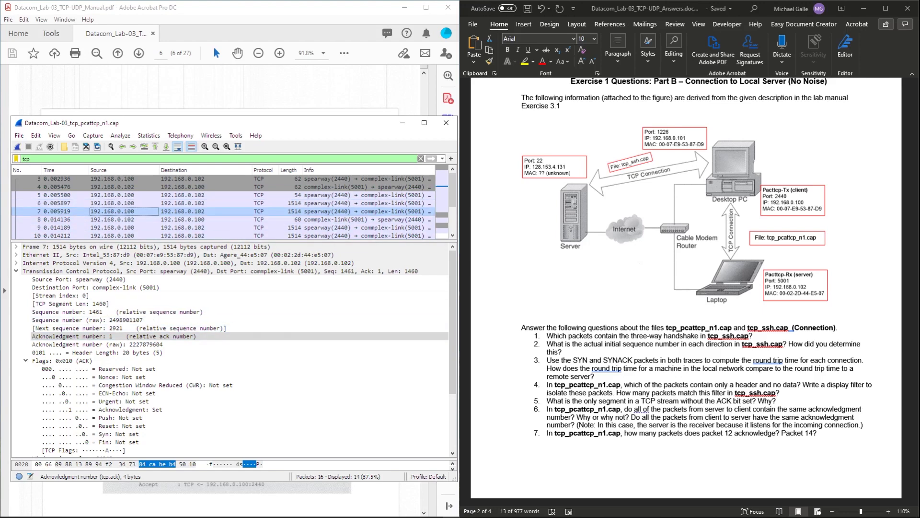
{"action": "key", "text": "Down"}
{"action": "key", "text": "Down"}
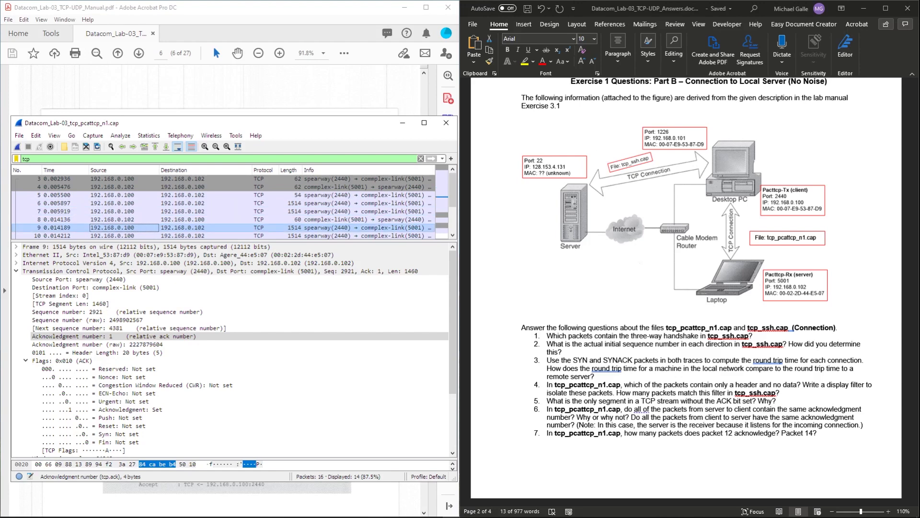
{"action": "key", "text": "Down"}
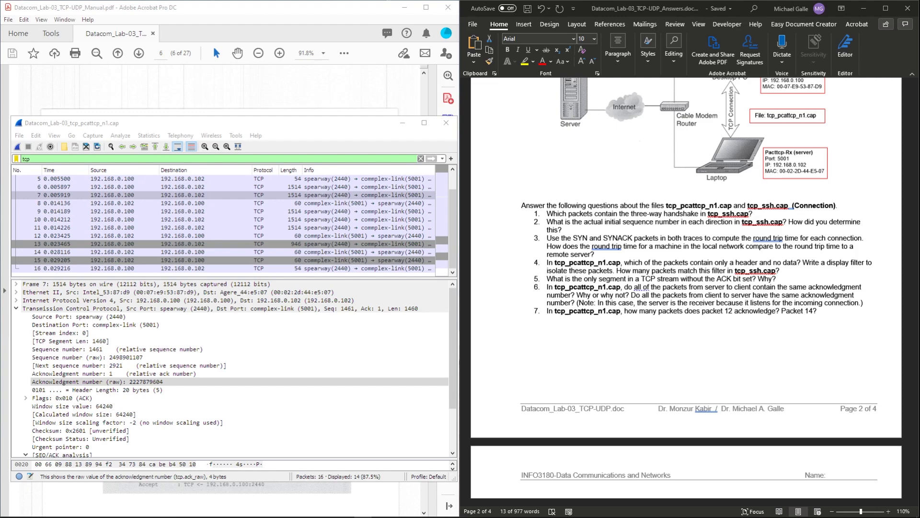
Enlarge the packet list to fit all TCP packets and compare the acknowledgment numbers of packets 12 and 14 for question 7
{"action": "scroll", "coordinate": [685, 288], "scroll_direction": "down", "scroll_amount": 3}
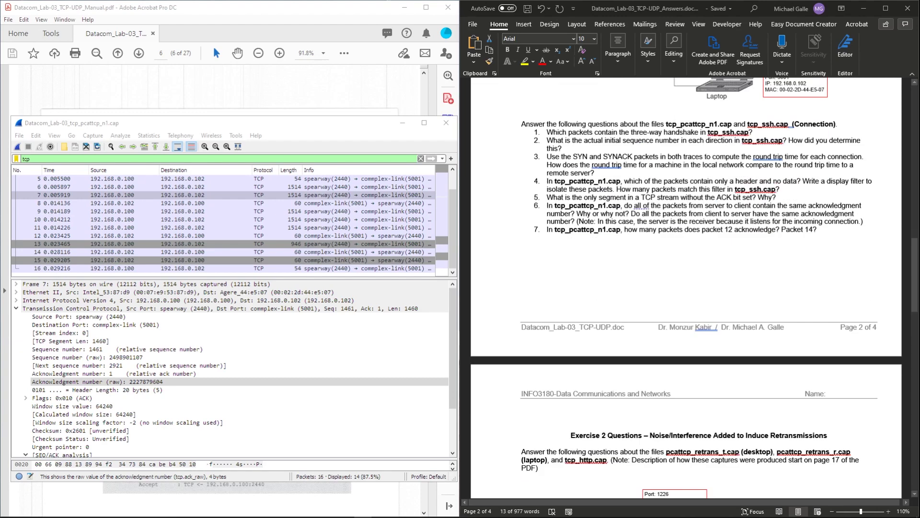
{"action": "scroll", "coordinate": [685, 287], "scroll_direction": "up", "scroll_amount": 1}
{"action": "scroll", "coordinate": [685, 287], "scroll_direction": "up", "scroll_amount": 1}
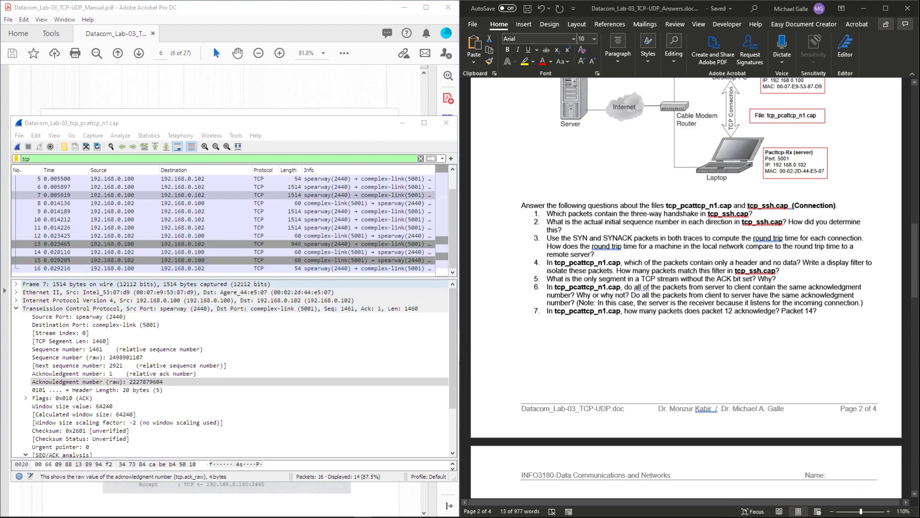
{"action": "left_click_drag", "start_coordinate": [234, 278], "coordinate": [234, 325]}
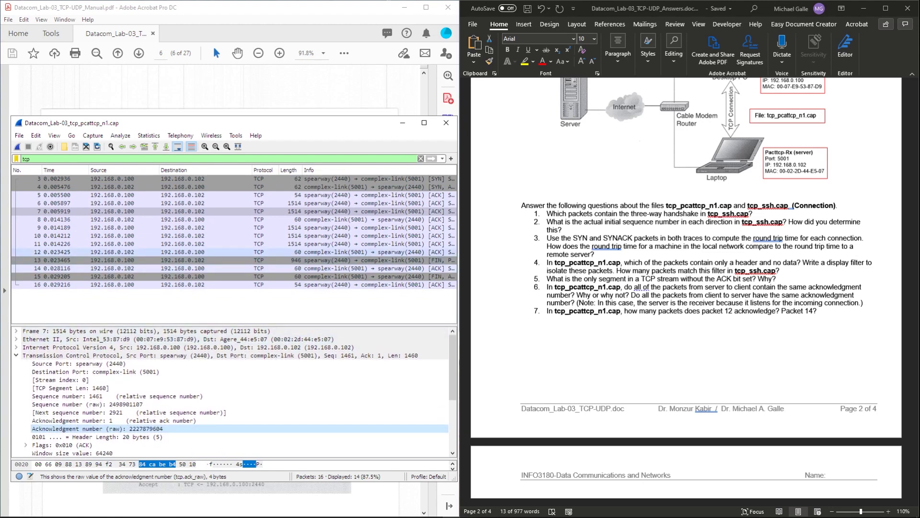
{"action": "left_click", "coordinate": [65, 252]}
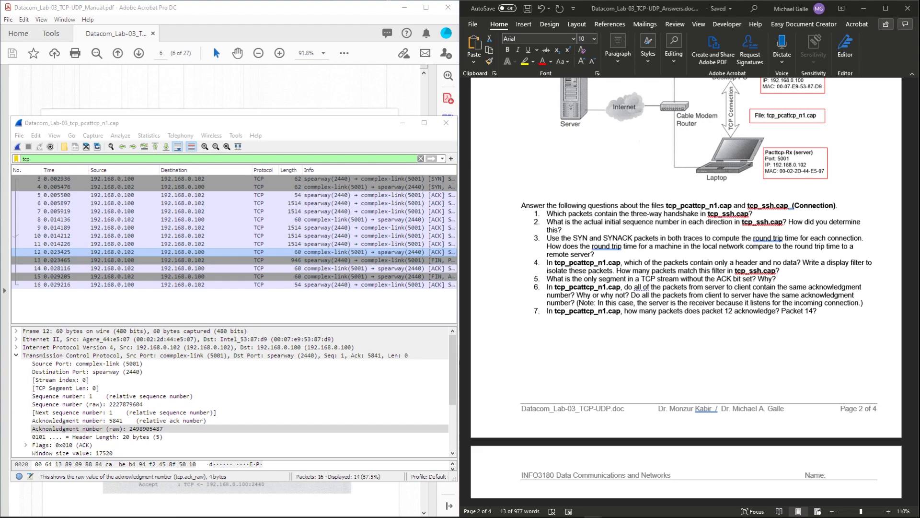
{"action": "left_click", "coordinate": [206, 268]}
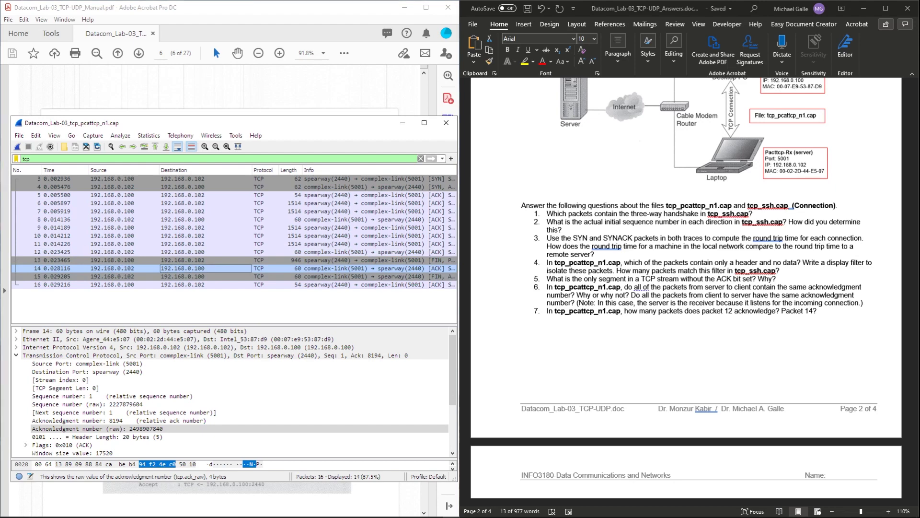
{"action": "left_click", "coordinate": [124, 251]}
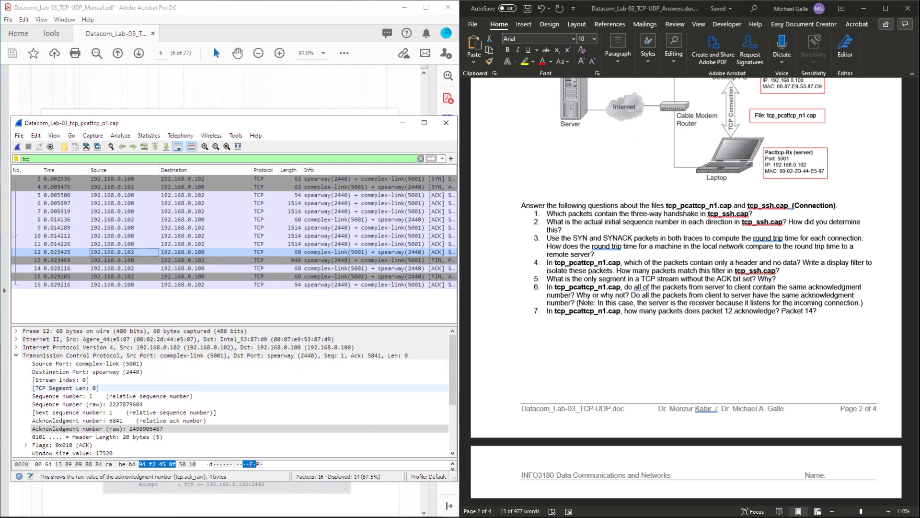
Enlarge the packet details and select the relative acknowledgment number of packet 12
{"action": "left_click_drag", "start_coordinate": [230, 325], "coordinate": [230, 295]}
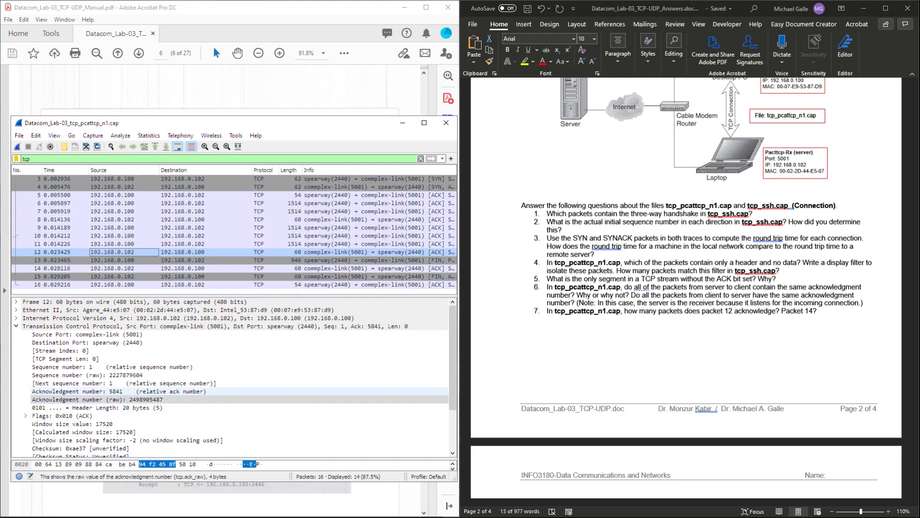
{"action": "left_click", "coordinate": [119, 391]}
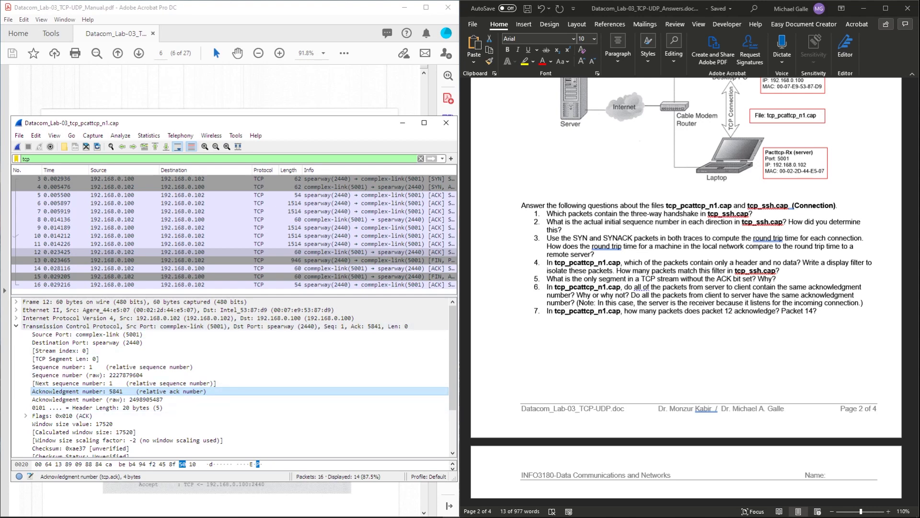
{"action": "left_click", "coordinate": [124, 252]}
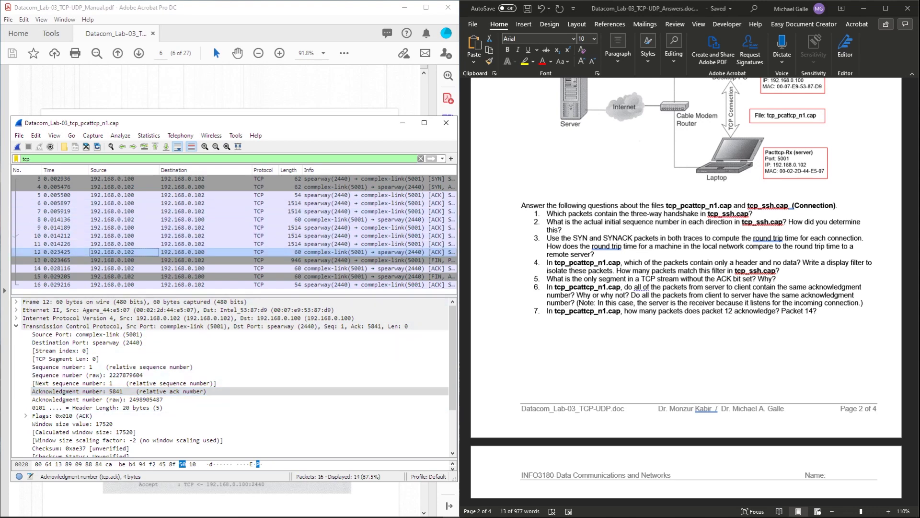
{"action": "left_click", "coordinate": [77, 391]}
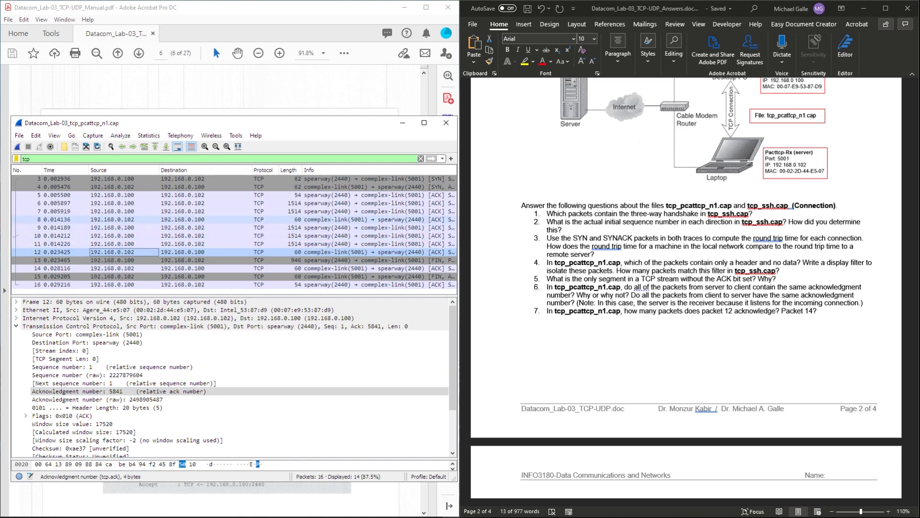
Examine the acknowledgment number of packet 8 and the sequence numbers of packets 9 and 10 to trace what packet 12 acknowledges
{"action": "left_click", "coordinate": [124, 219]}
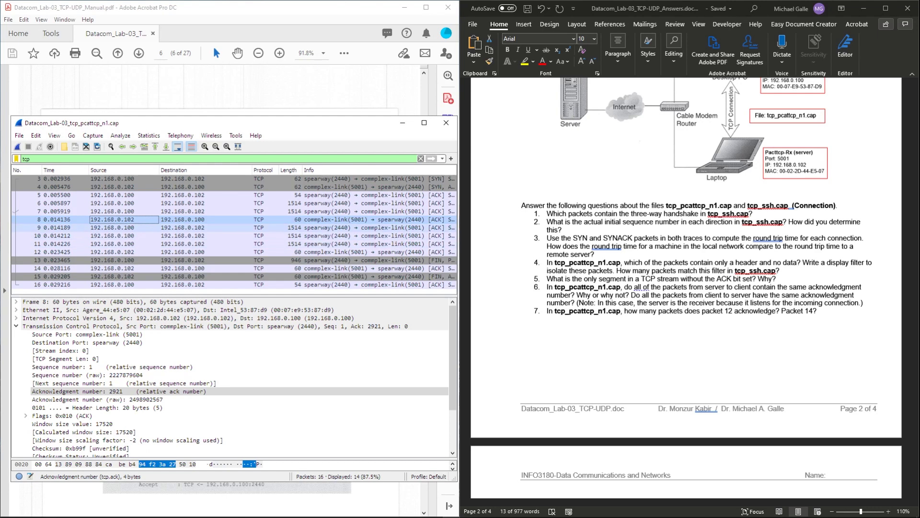
{"action": "left_click", "coordinate": [124, 228]}
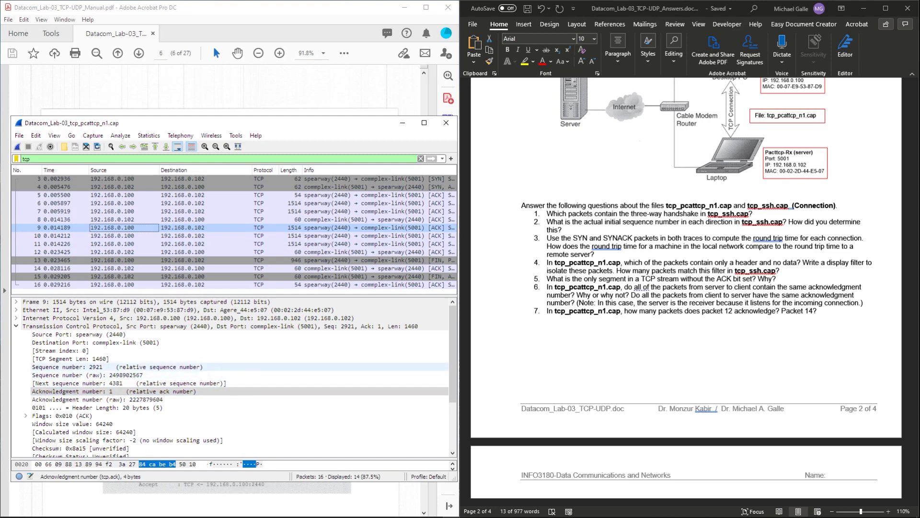
{"action": "left_click", "coordinate": [130, 235]}
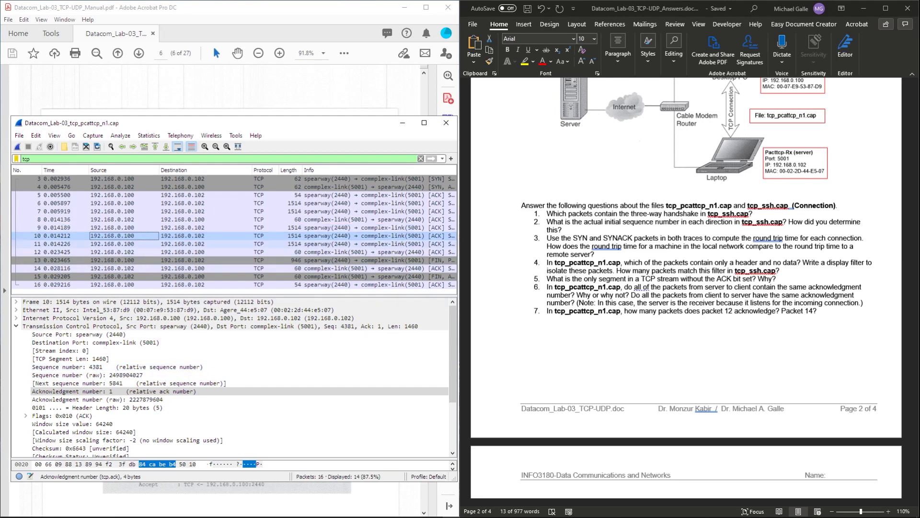
{"action": "left_click", "coordinate": [71, 391]}
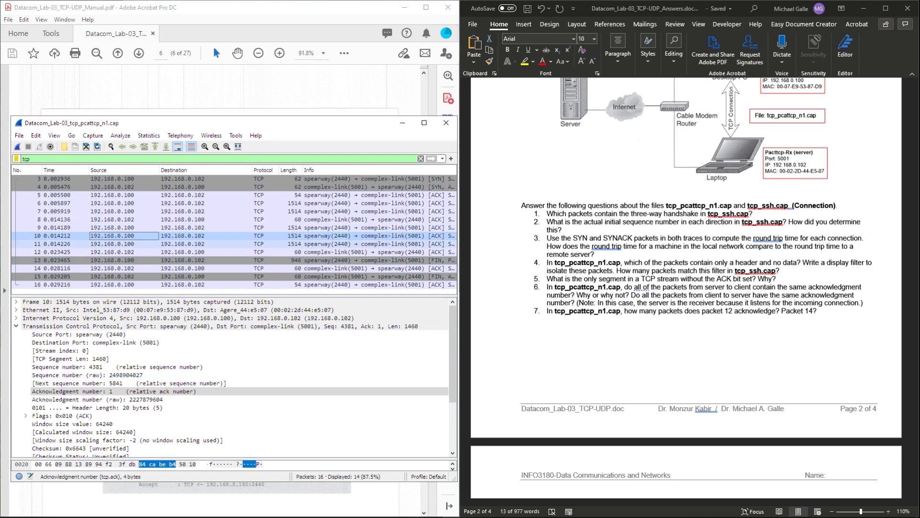
Compare the sequence numbers of packets 7, 9, 10 and 11 with the acknowledgment numbers of packets 8 and 12 for question 7
{"action": "left_click", "coordinate": [124, 244]}
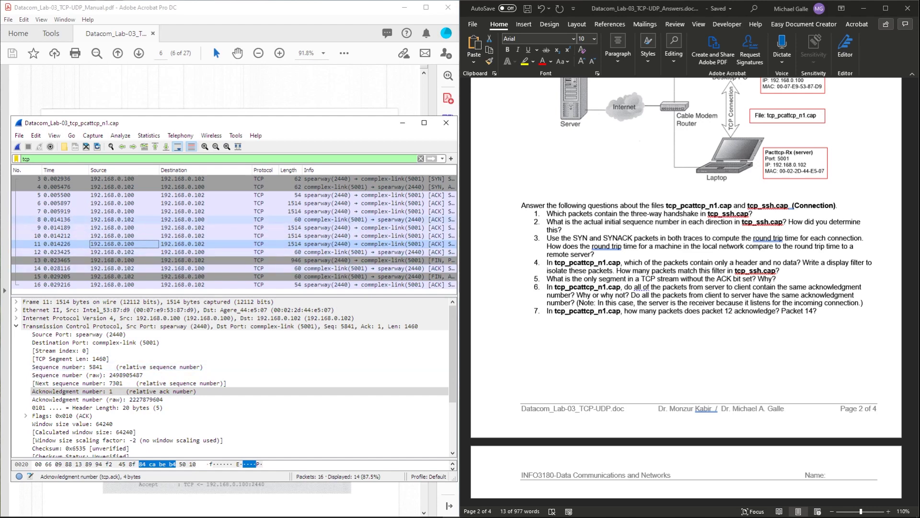
{"action": "left_click", "coordinate": [124, 219]}
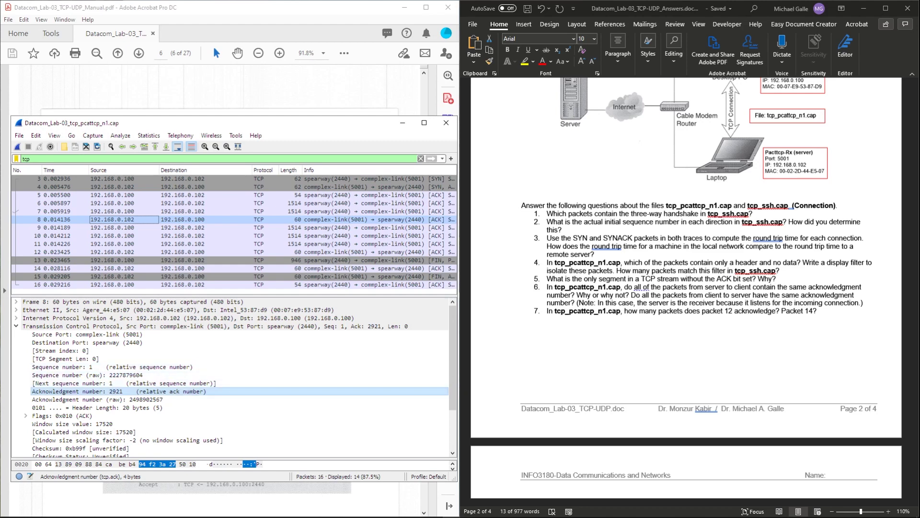
{"action": "left_click", "coordinate": [124, 211]}
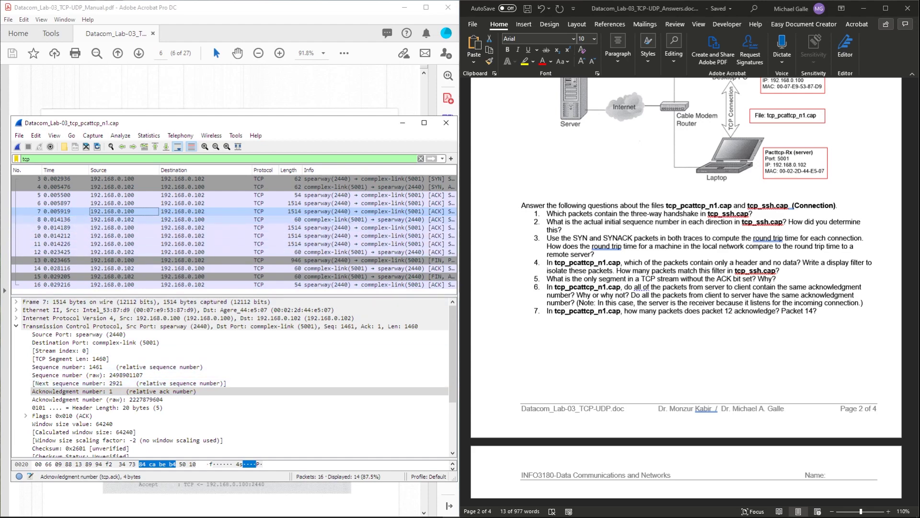
{"action": "left_click", "coordinate": [124, 220]}
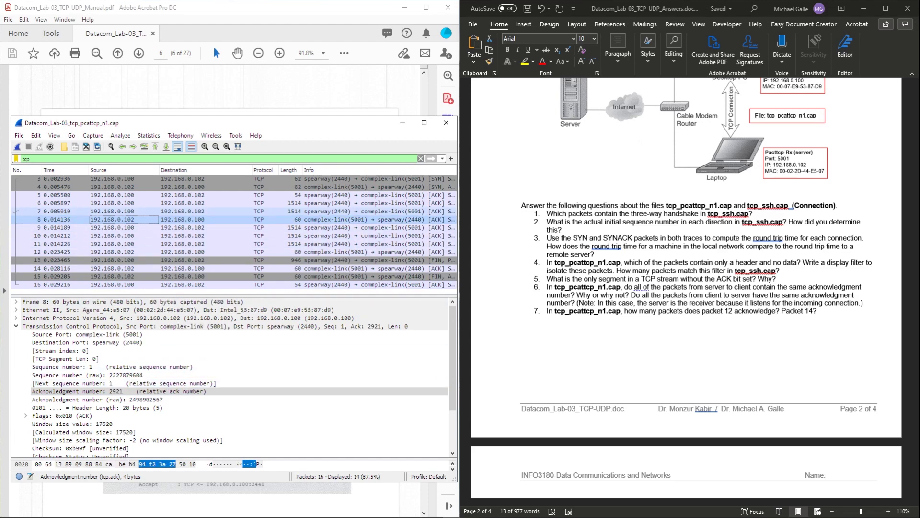
{"action": "left_click", "coordinate": [124, 212]}
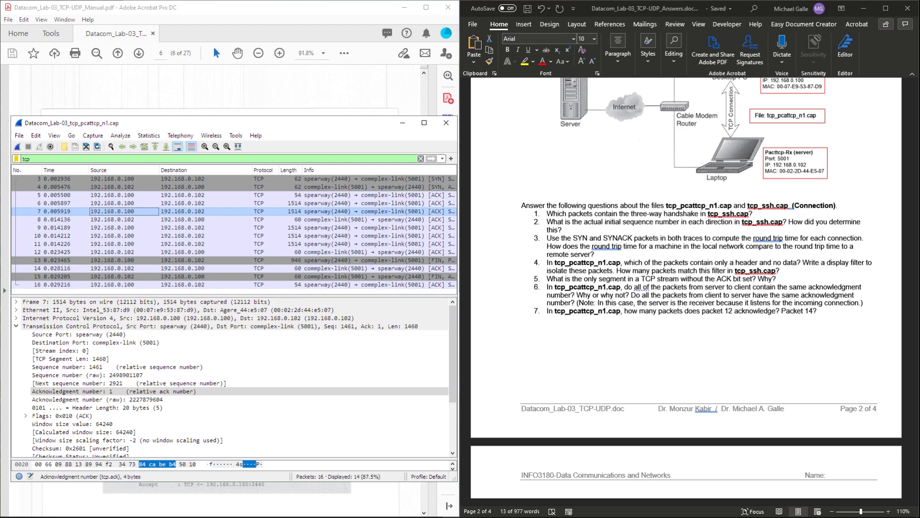
{"action": "left_click", "coordinate": [124, 219]}
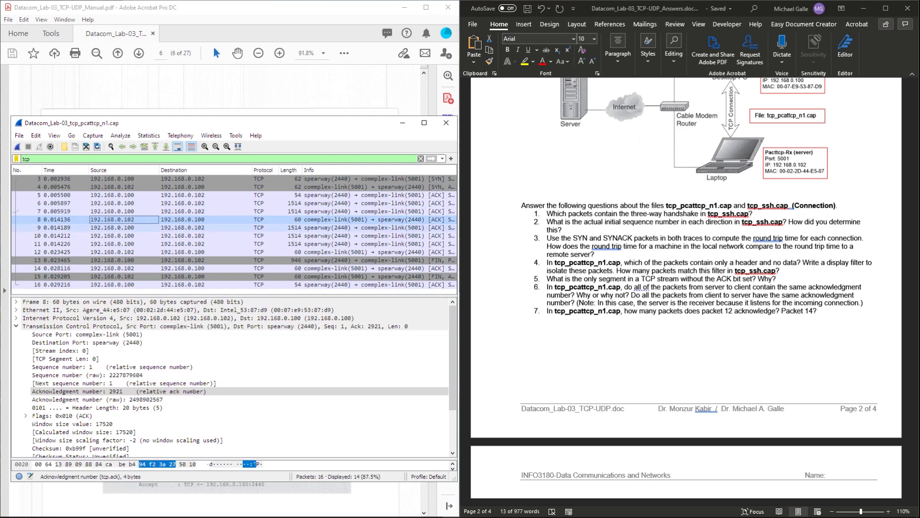
{"action": "left_click", "coordinate": [125, 227]}
{"action": "left_click", "coordinate": [125, 236]}
{"action": "left_click", "coordinate": [124, 243]}
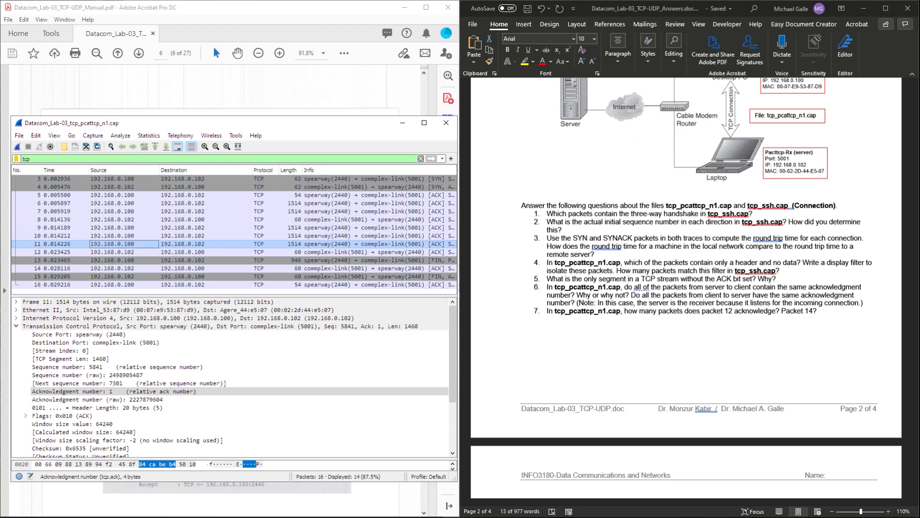
{"action": "left_click", "coordinate": [124, 252]}
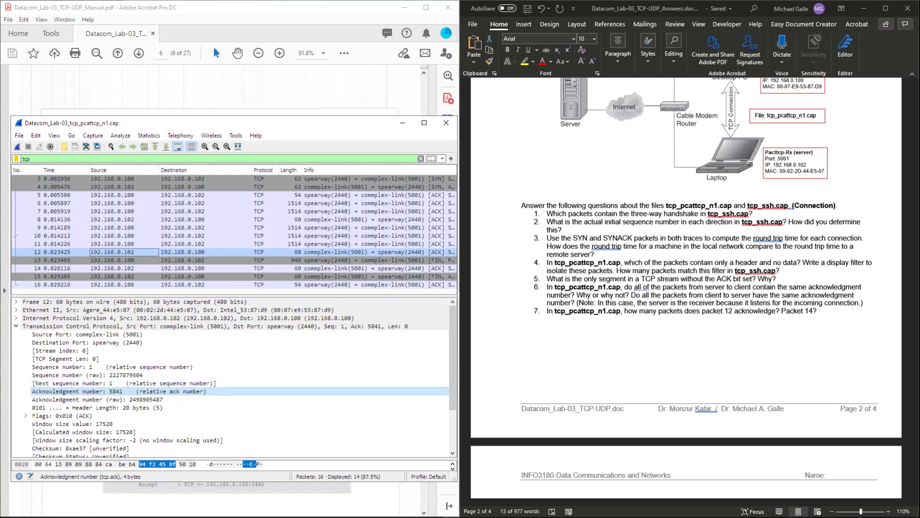
{"action": "left_click", "coordinate": [225, 244]}
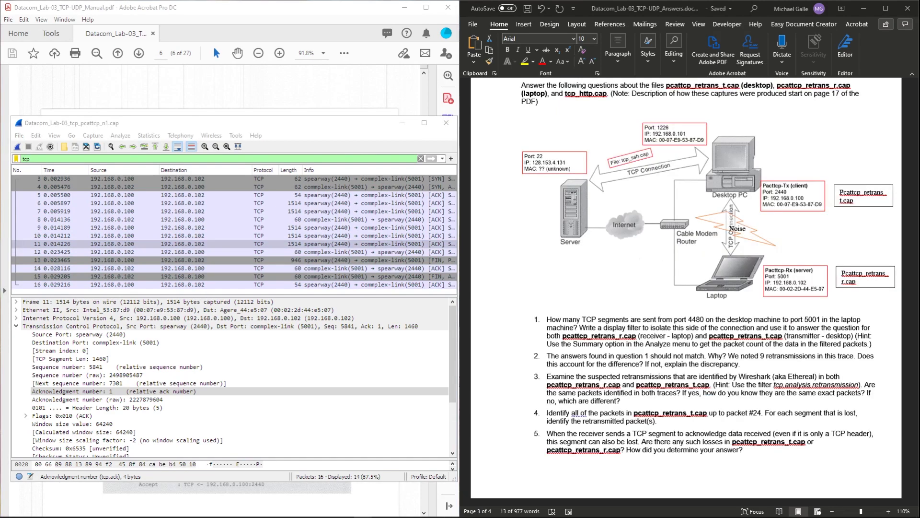
Review the Exercise 2 introduction and network diagram, and open the desktop capture Datacom_Lab-03_pcattcp_retrans_t.cap for its questions
{"action": "scroll", "coordinate": [686, 288], "scroll_direction": "up", "scroll_amount": 3}
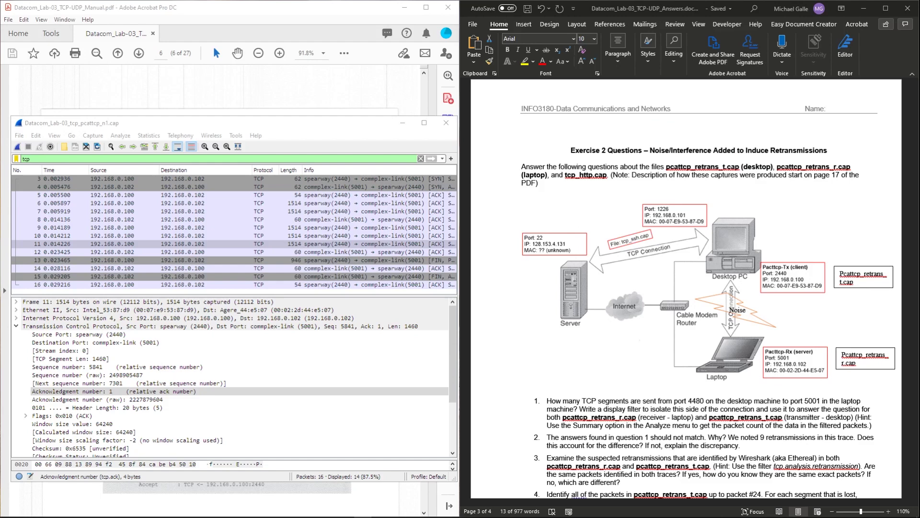
{"action": "scroll", "coordinate": [690, 287], "scroll_direction": "down", "scroll_amount": 2}
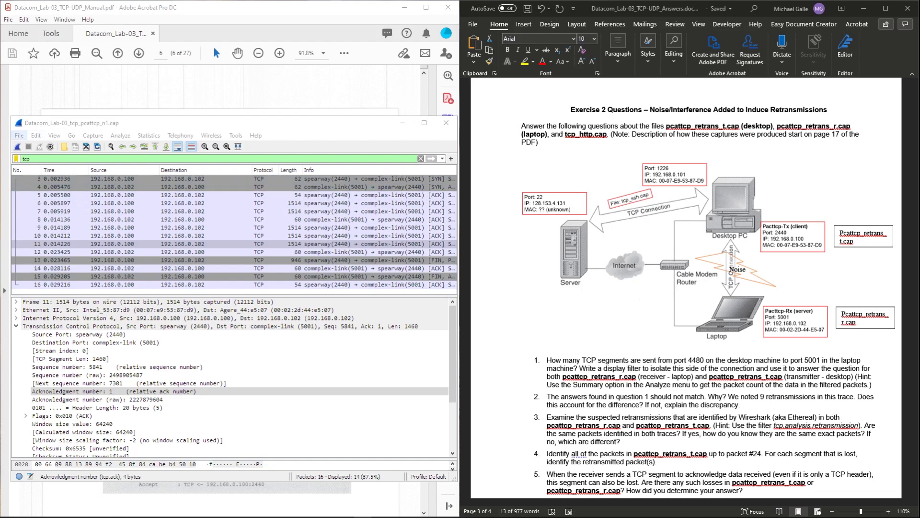
{"action": "left_click", "coordinate": [19, 136]}
{"action": "left_click", "coordinate": [27, 148]}
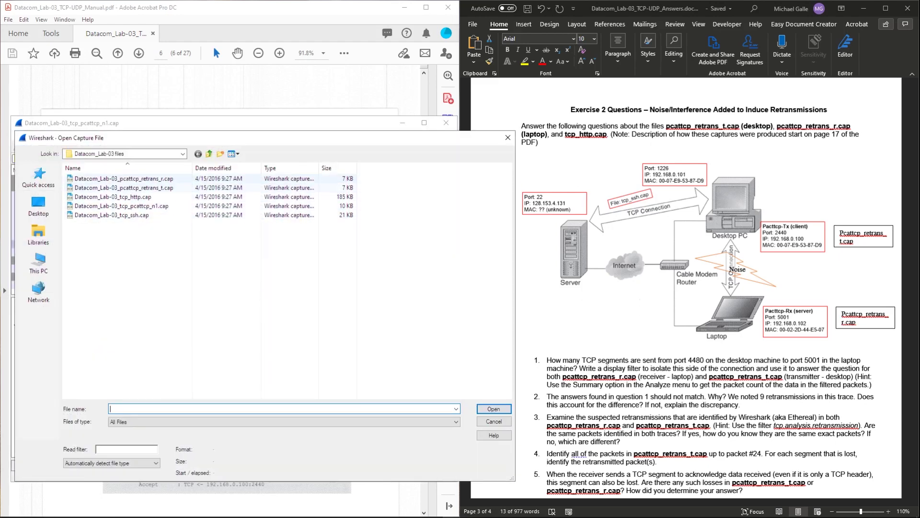
{"action": "left_click", "coordinate": [124, 188]}
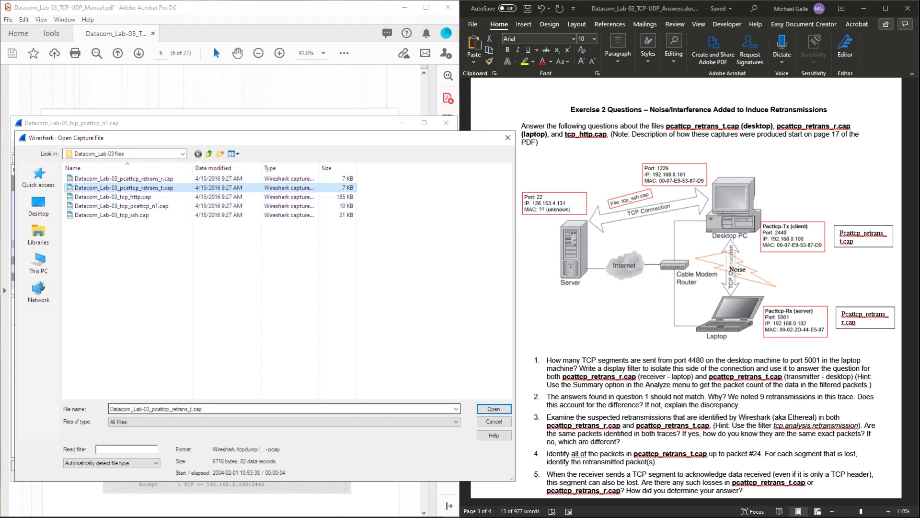
{"action": "left_click", "coordinate": [493, 408]}
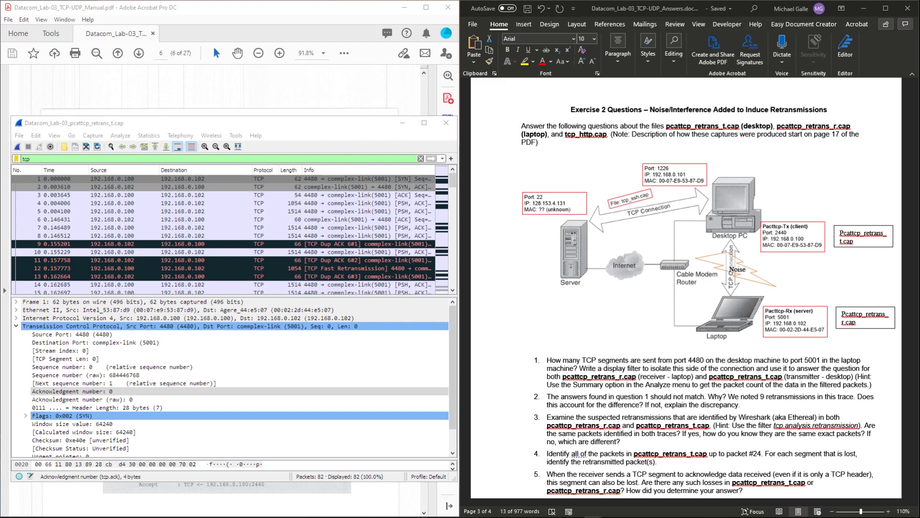
For Exercise 2 question 1, replace the display filter expression with tcp.port == 4480 and tcp.port == 5001
{"action": "scroll", "coordinate": [690, 292], "scroll_direction": "down", "scroll_amount": 2}
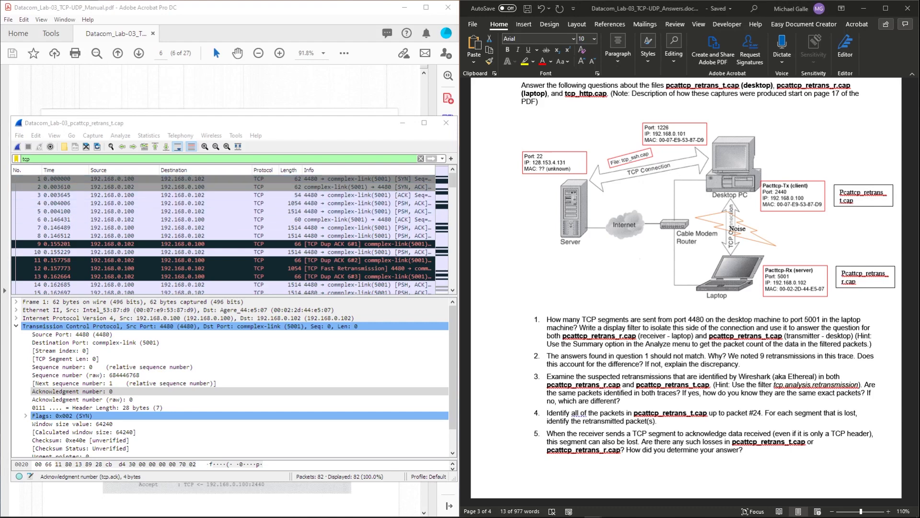
{"action": "double_click", "coordinate": [27, 158]}
{"action": "key", "text": "BackSpace"}
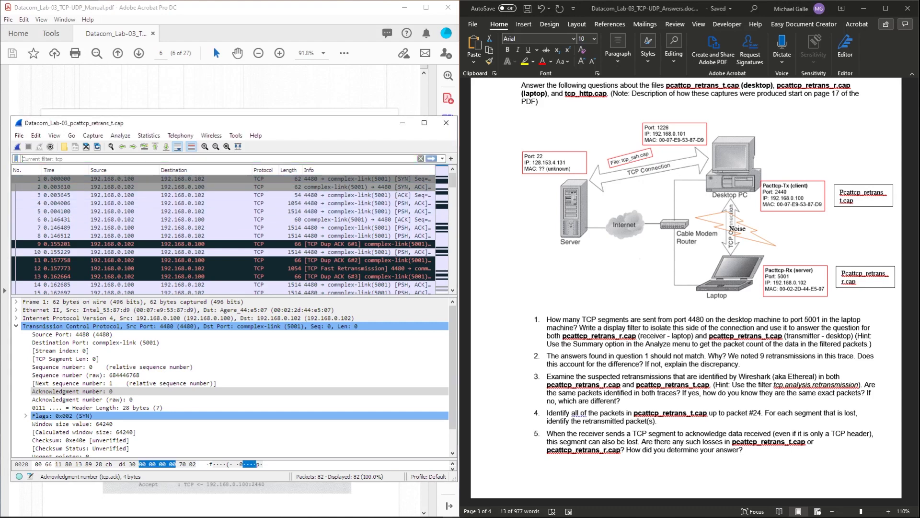
{"action": "type", "text": "tcp"}
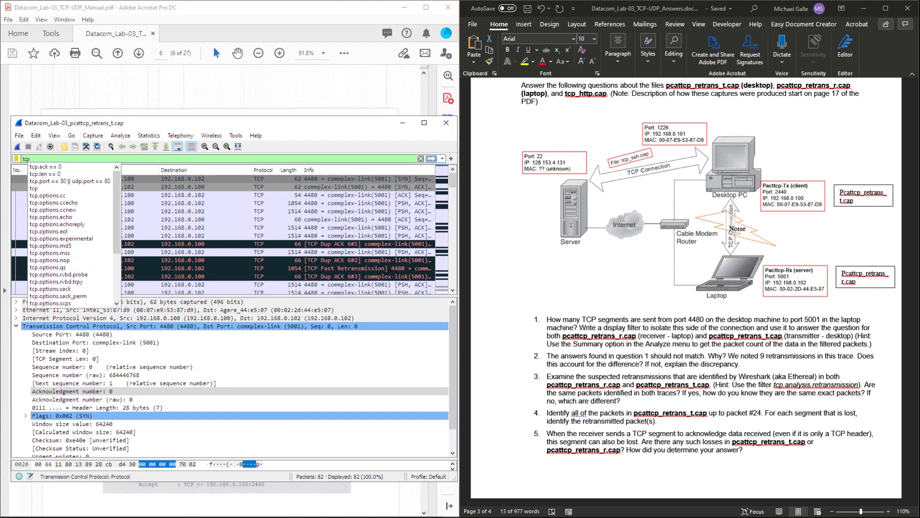
{"action": "type", "text": ".por"}
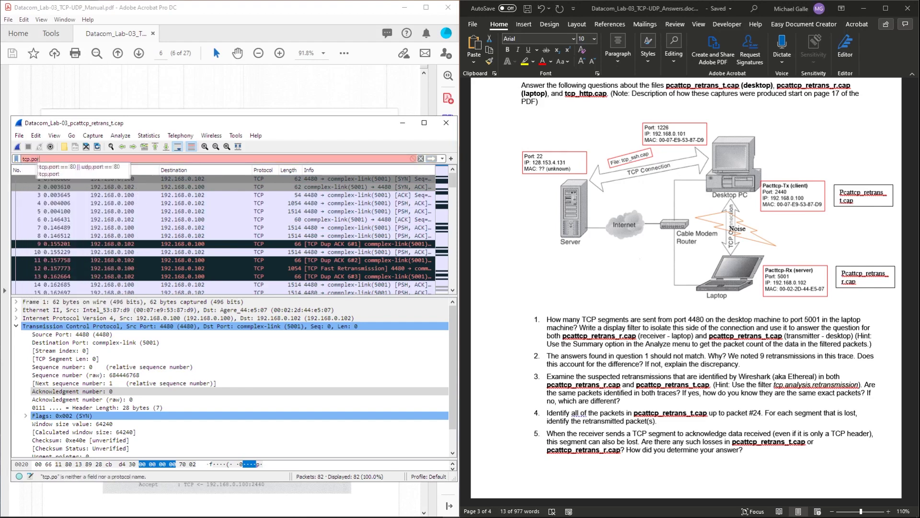
{"action": "type", "text": "t =="}
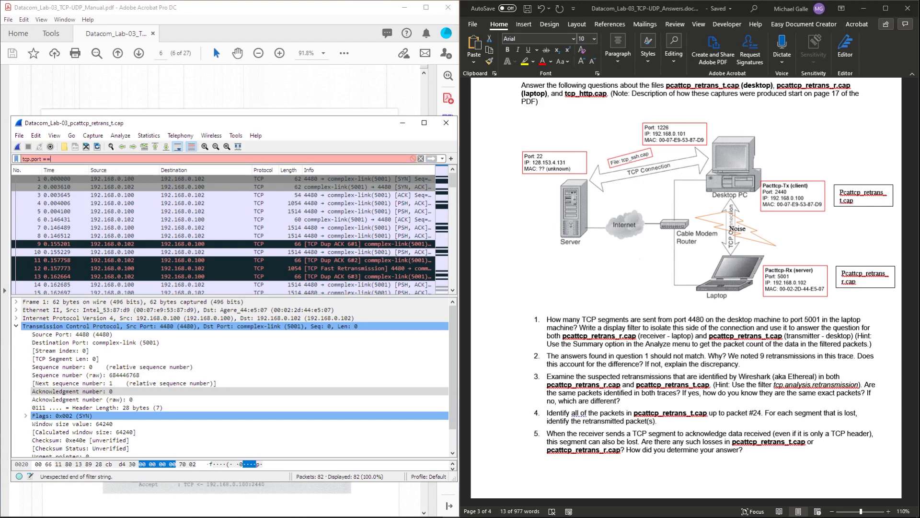
{"action": "type", "text": " 4480"}
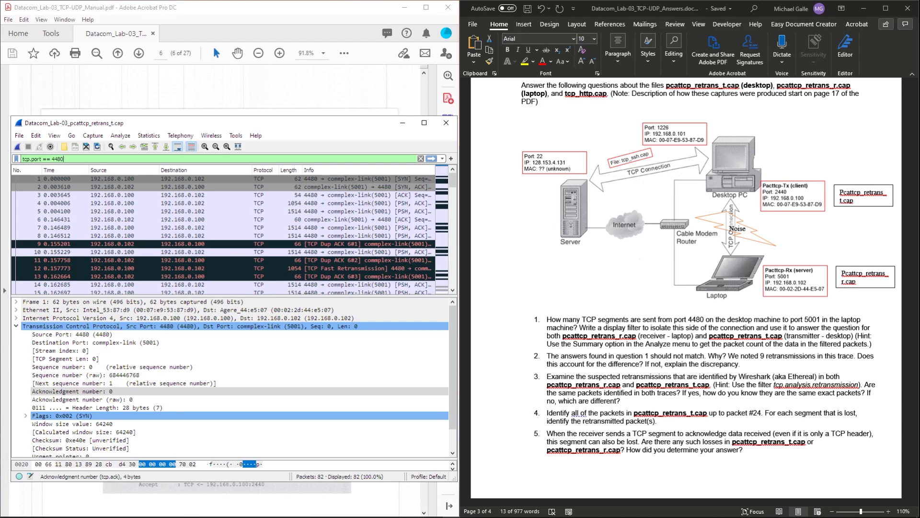
{"action": "type", "text": " and"}
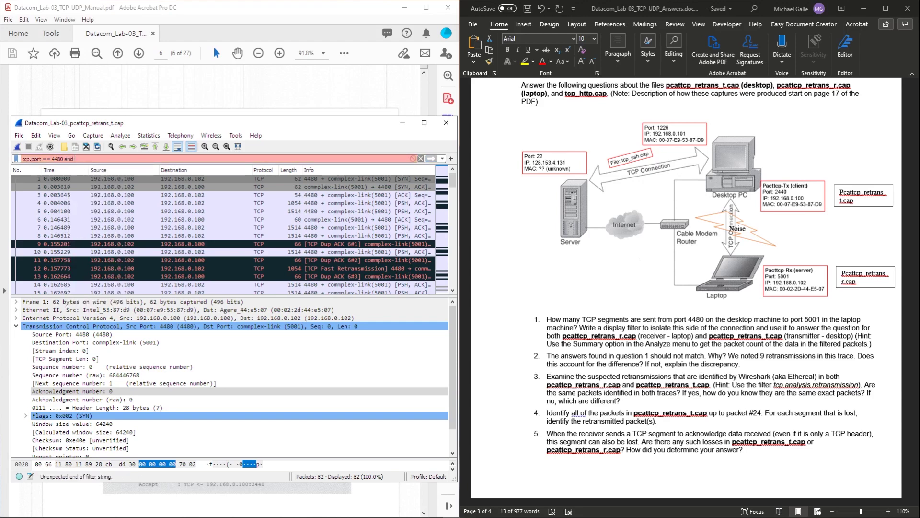
{"action": "type", "text": " tcp.po"}
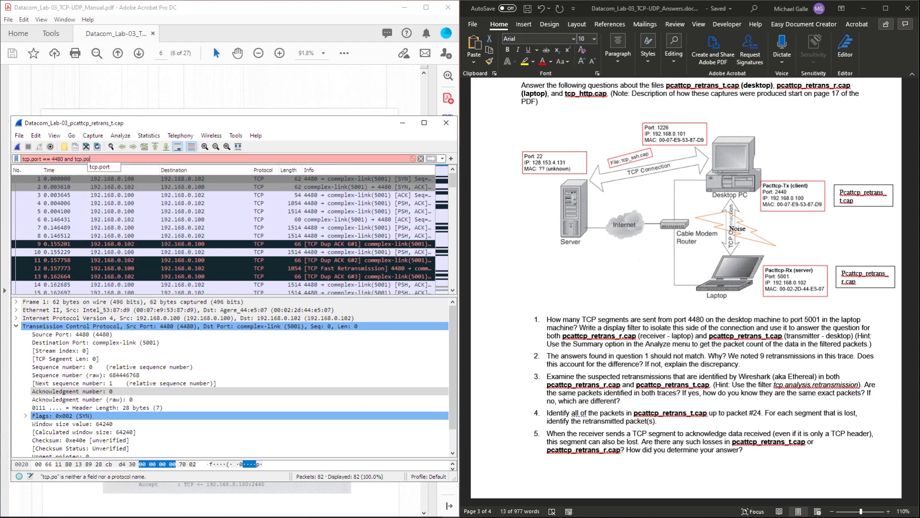
{"action": "type", "text": "rt =="}
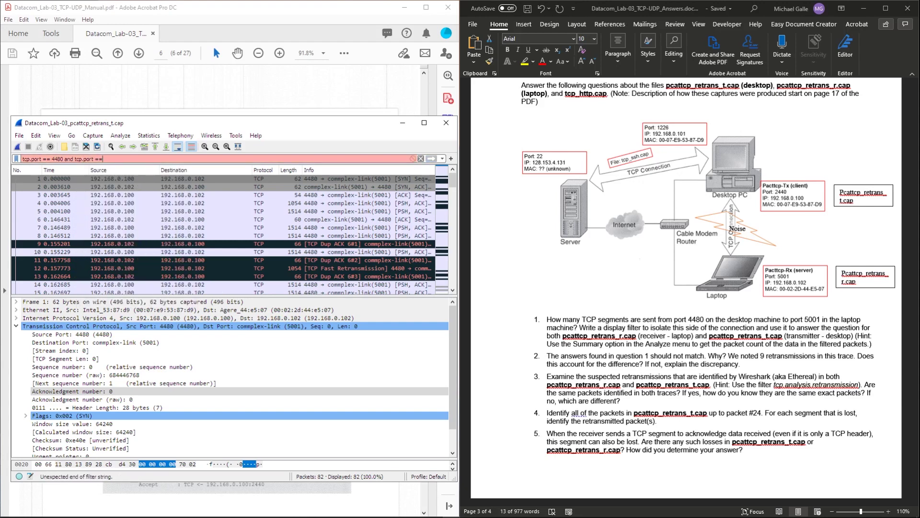
{"action": "type", "text": " 5001"}
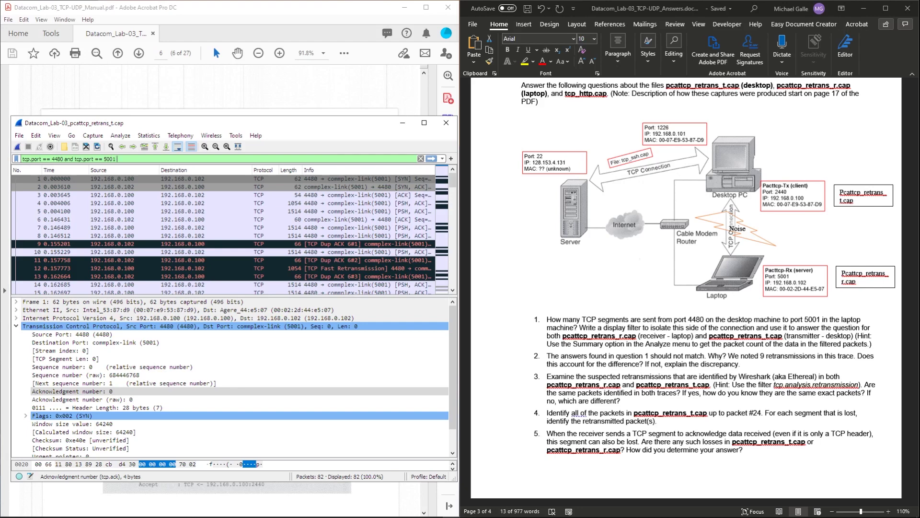
Extend the display filter with the condition and ip.src==192.168.0.100, apply it, and look through the filtered packets
{"action": "type", "text": " and"}
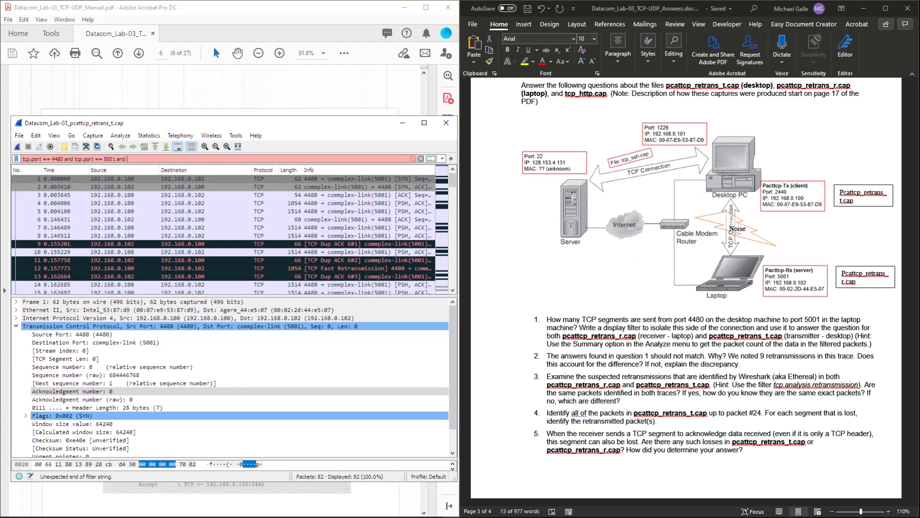
{"action": "type", "text": "ip"}
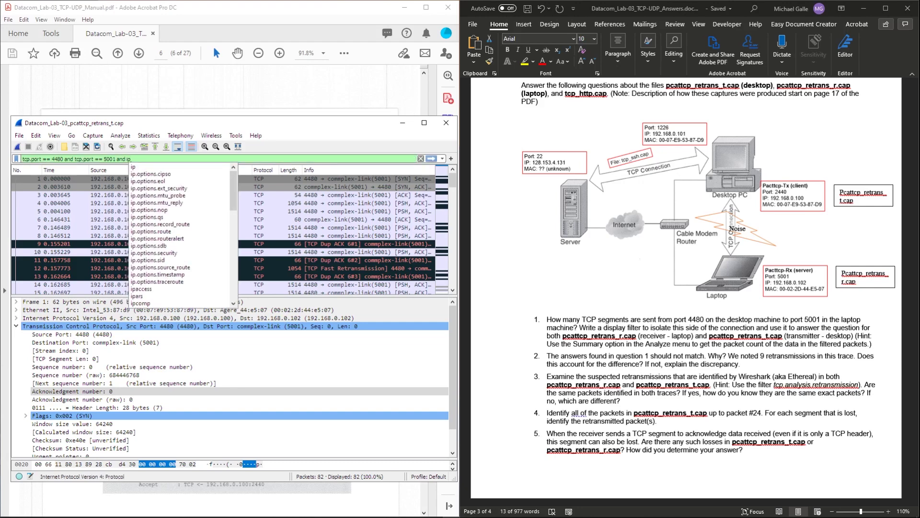
{"action": "type", "text": ".src"}
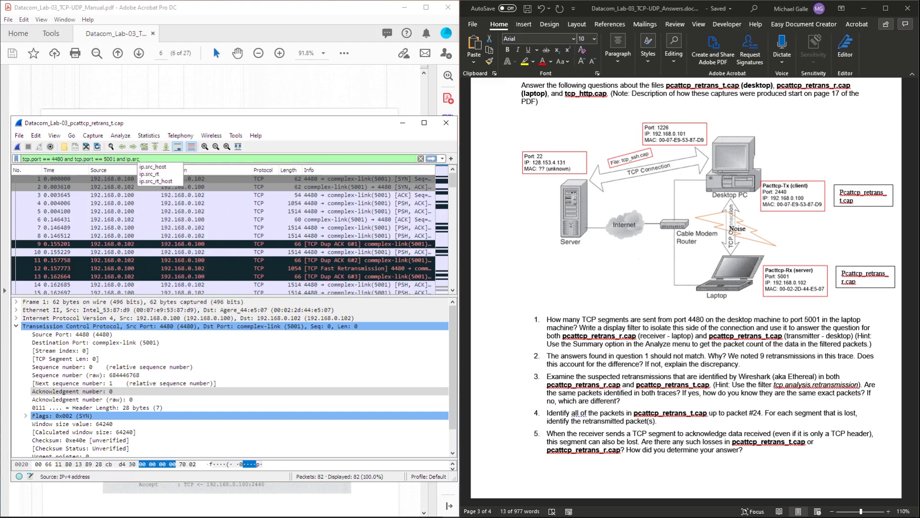
{"action": "type", "text": "=="}
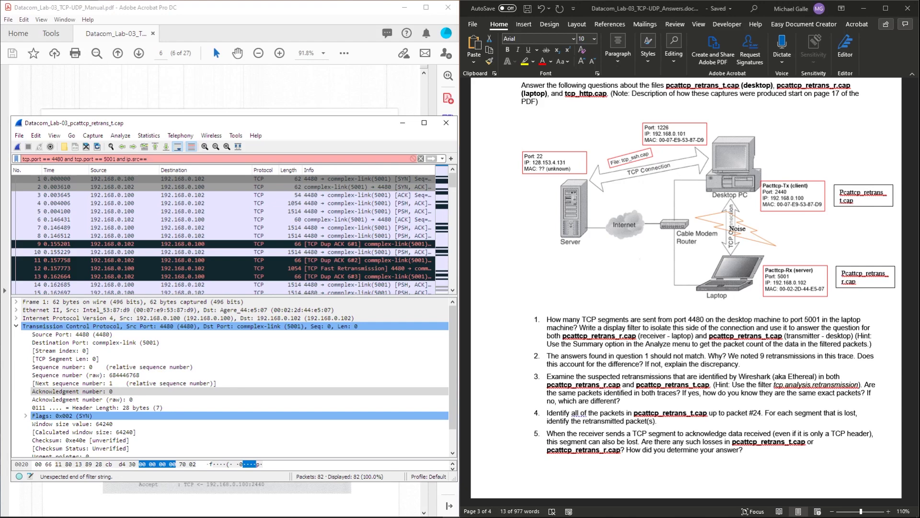
{"action": "type", "text": "192.16"}
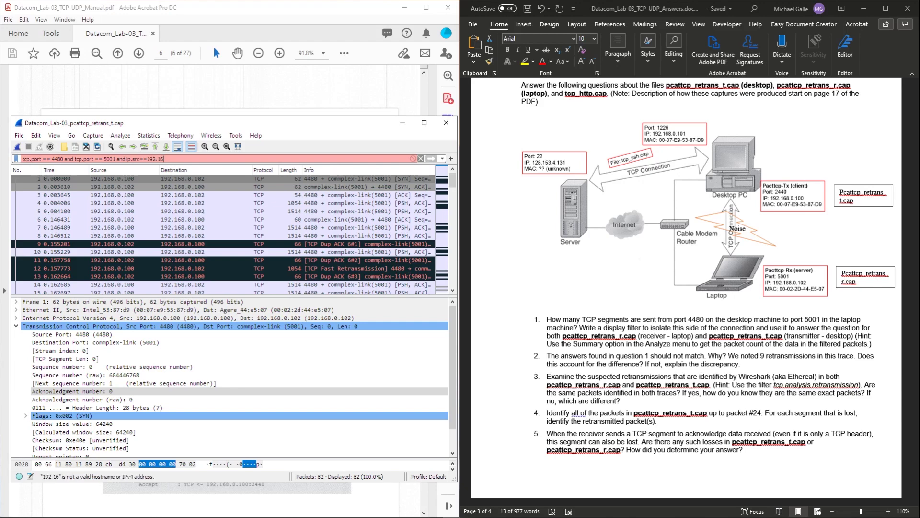
{"action": "type", "text": "8.0.100"}
{"action": "key", "text": "Return"}
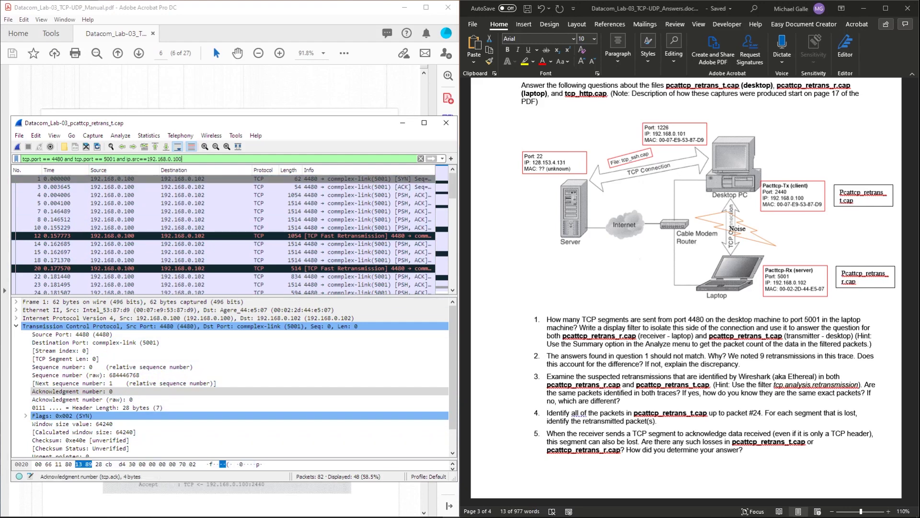
{"action": "scroll", "coordinate": [223, 233], "scroll_direction": "down", "scroll_amount": 3}
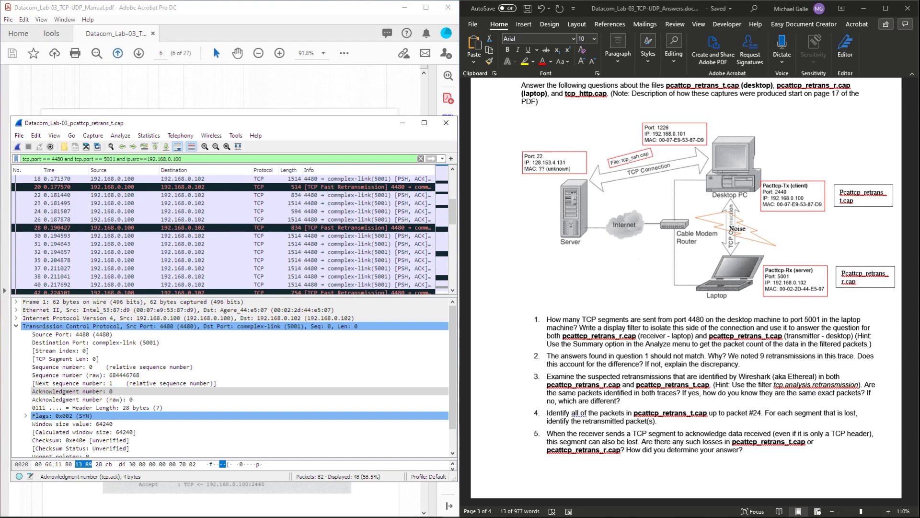
Select the entire display filter expression and open the laptop capture Datacom_Lab-03_pcattcp_retrans_r.cap under the same filter
{"action": "left_click_drag", "start_coordinate": [183, 159], "coordinate": [21, 160]}
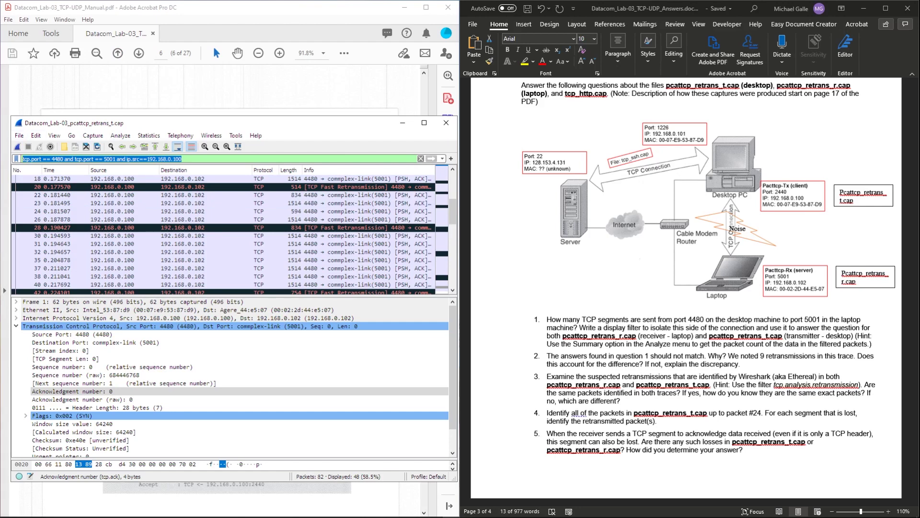
{"action": "left_click", "coordinate": [19, 135]}
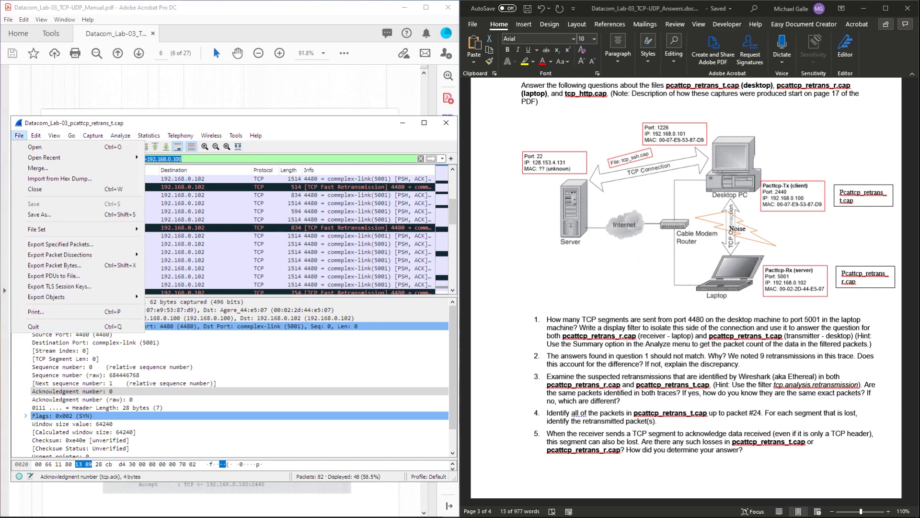
{"action": "left_click", "coordinate": [34, 147]}
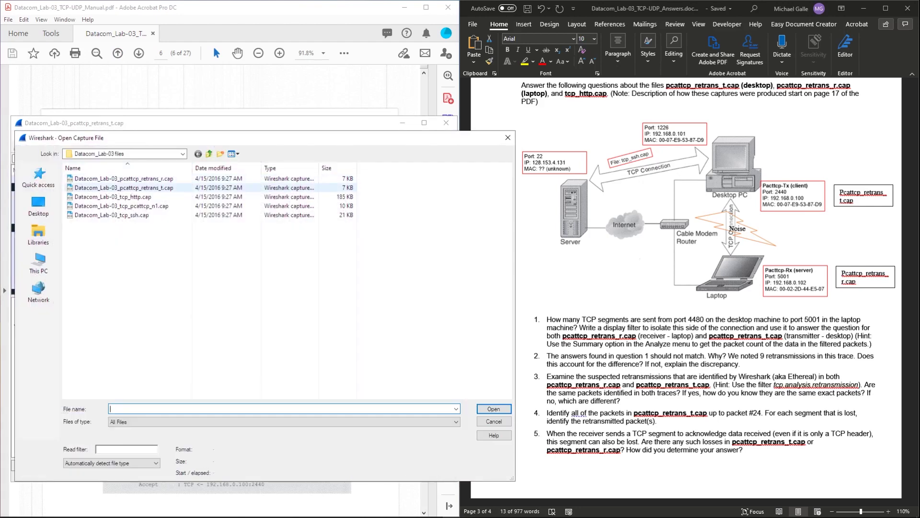
{"action": "left_click", "coordinate": [123, 179]}
{"action": "left_click", "coordinate": [494, 409]}
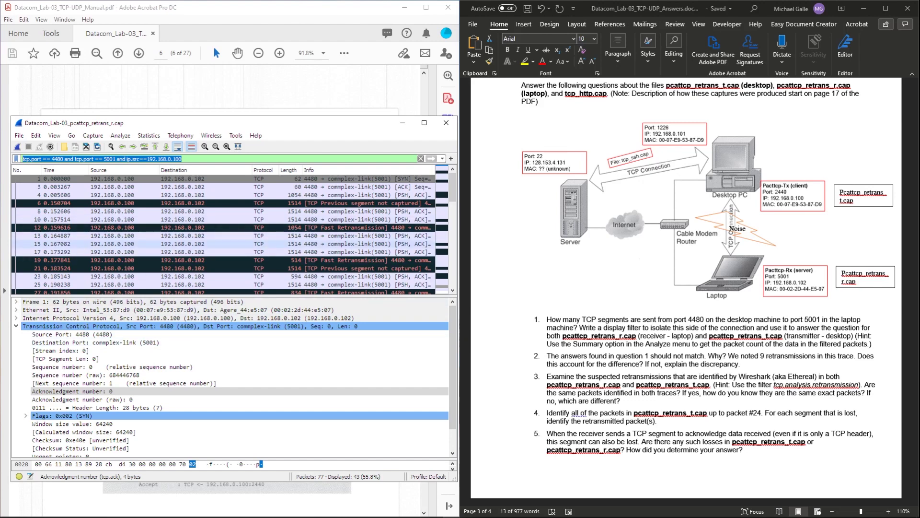
For question 2, examine the retransmission and missing-segment packets, including packets 6, 12, 19 and 39, in the filtered laptop capture
{"action": "left_click_drag", "start_coordinate": [458, 192], "coordinate": [530, 192]}
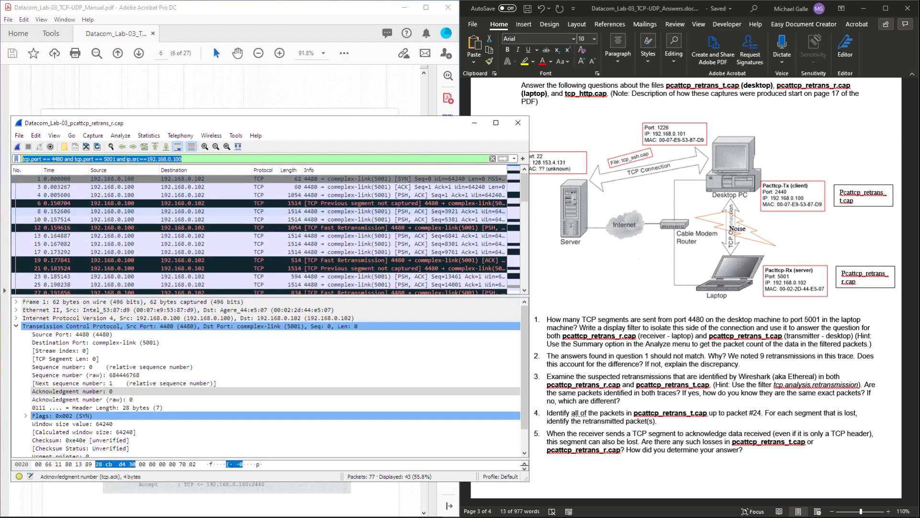
{"action": "left_click", "coordinate": [220, 202]}
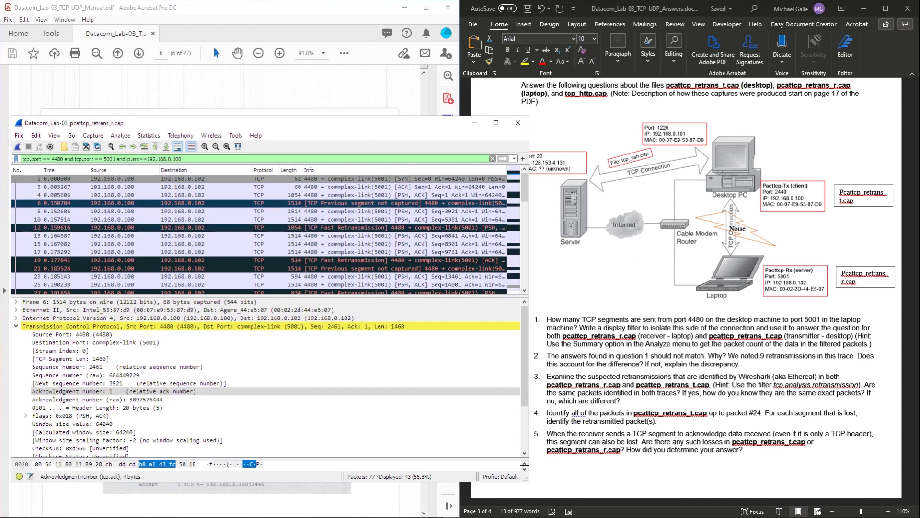
{"action": "left_click", "coordinate": [230, 227]}
{"action": "left_click", "coordinate": [230, 260]}
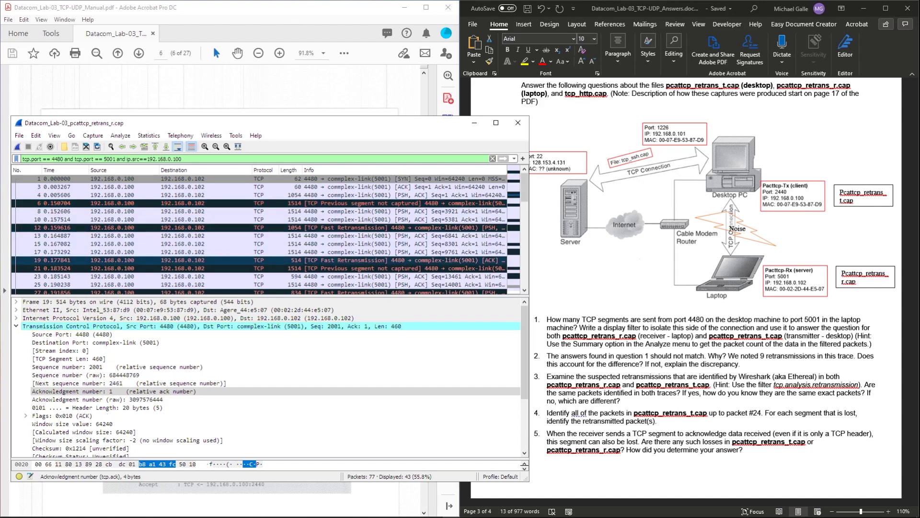
{"action": "scroll", "coordinate": [230, 260], "scroll_direction": "down", "scroll_amount": 10}
{"action": "scroll", "coordinate": [230, 260], "scroll_direction": "up", "scroll_amount": 6}
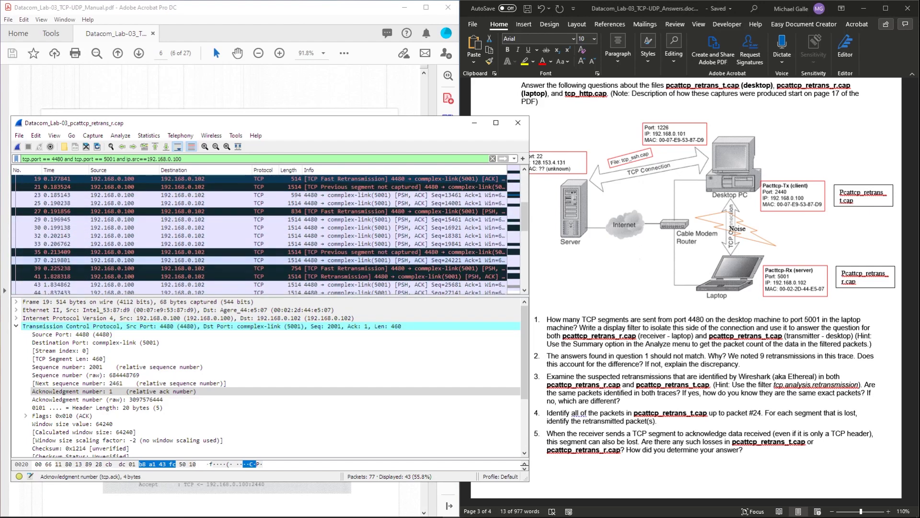
{"action": "left_click", "coordinate": [230, 268]}
{"action": "scroll", "coordinate": [230, 267], "scroll_direction": "down", "scroll_amount": 2}
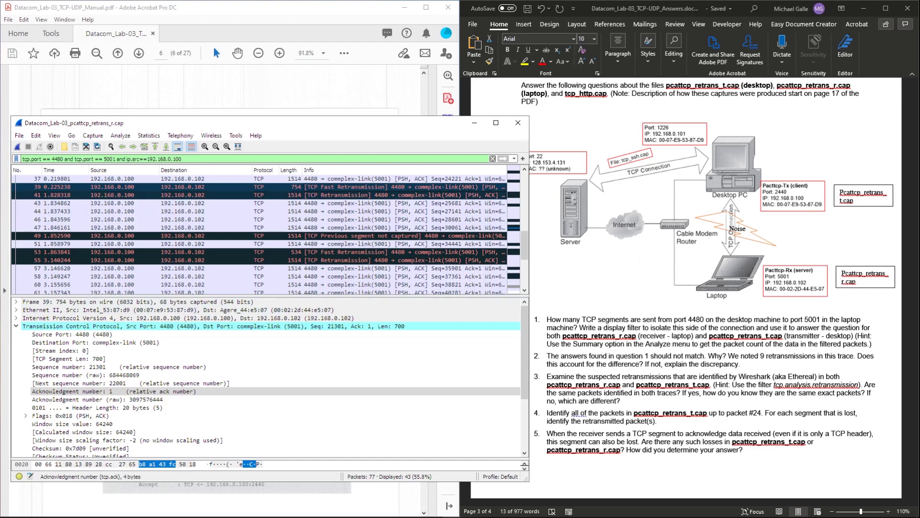
{"action": "left_click_drag", "start_coordinate": [530, 316], "coordinate": [476, 316]}
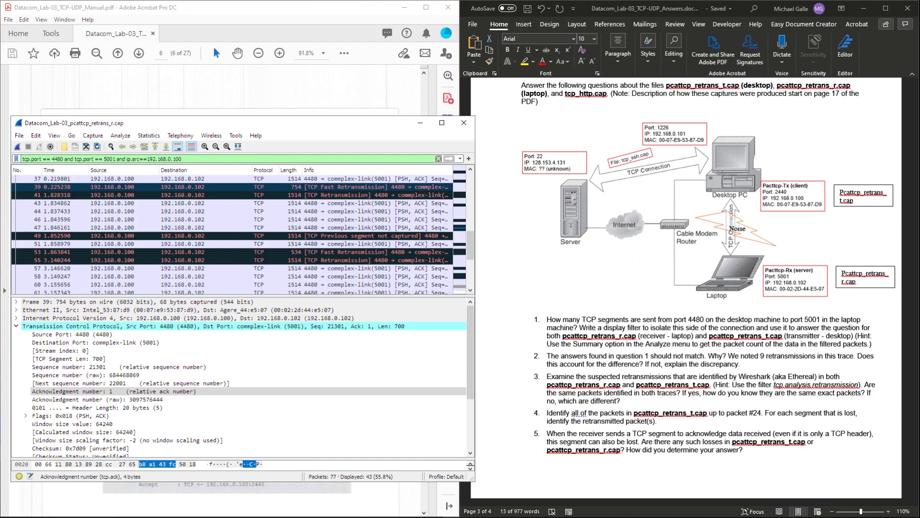
Replace the laptop capture's display filter with a trial expression tcp.retransmission, then cut it back to tcp
{"action": "triple_click", "coordinate": [48, 159]}
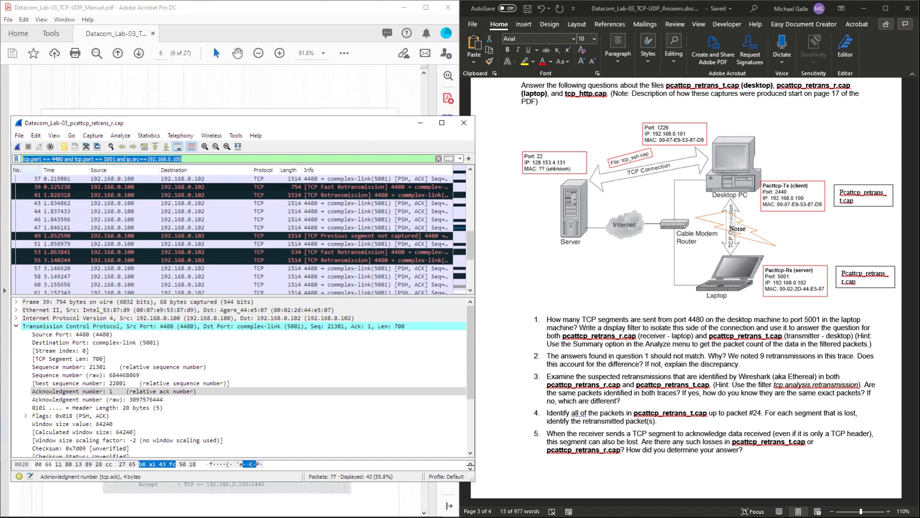
{"action": "type", "text": "tcp.retr"}
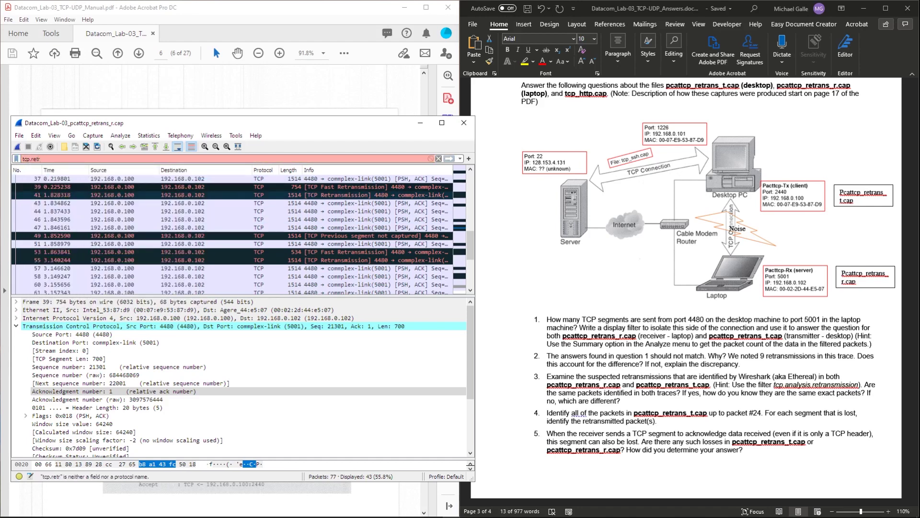
{"action": "type", "text": "ansmission"}
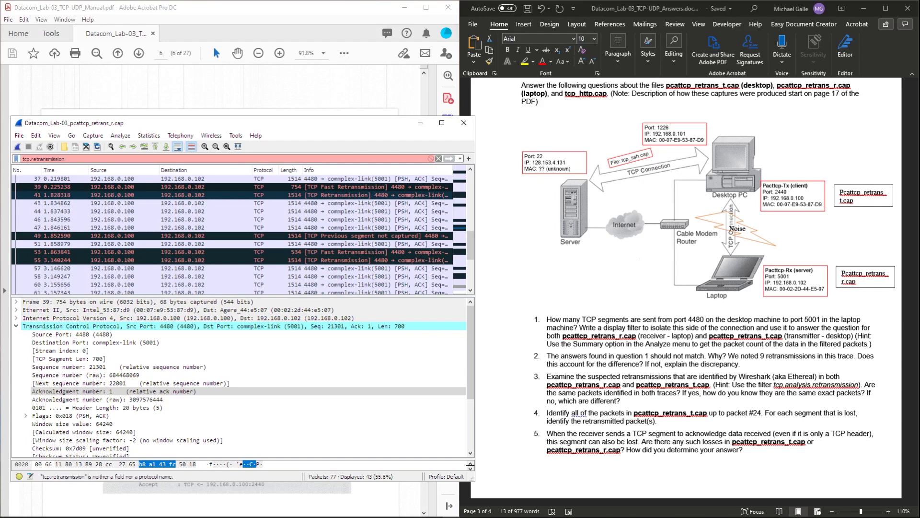
{"action": "key", "text": "BackSpace"}
{"action": "key", "text": "BackSpace"}
{"action": "key", "text": "BackSpace"}
{"action": "key", "text": "BackSpace"}
{"action": "key", "text": "BackSpace"}
{"action": "key", "text": "BackSpace"}
{"action": "key", "text": "BackSpace"}
{"action": "key", "text": "BackSpace"}
{"action": "key", "text": "BackSpace"}
{"action": "key", "text": "BackSpace"}
{"action": "key", "text": "BackSpace"}
{"action": "key", "text": "BackSpace"}
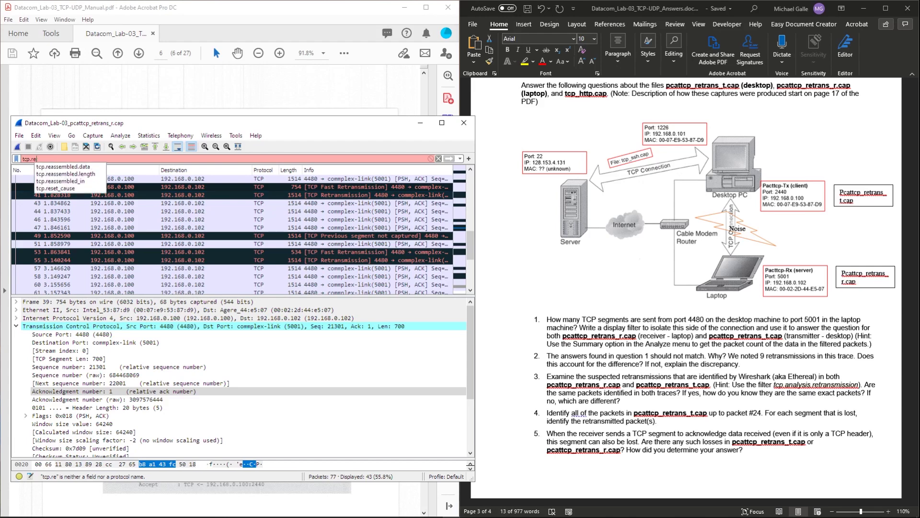
{"action": "key", "text": "BackSpace"}
{"action": "key", "text": "BackSpace"}
Complete the laptop capture's display filter as tcp.analysis.retransmission and apply it
{"action": "type", "text": "ana"}
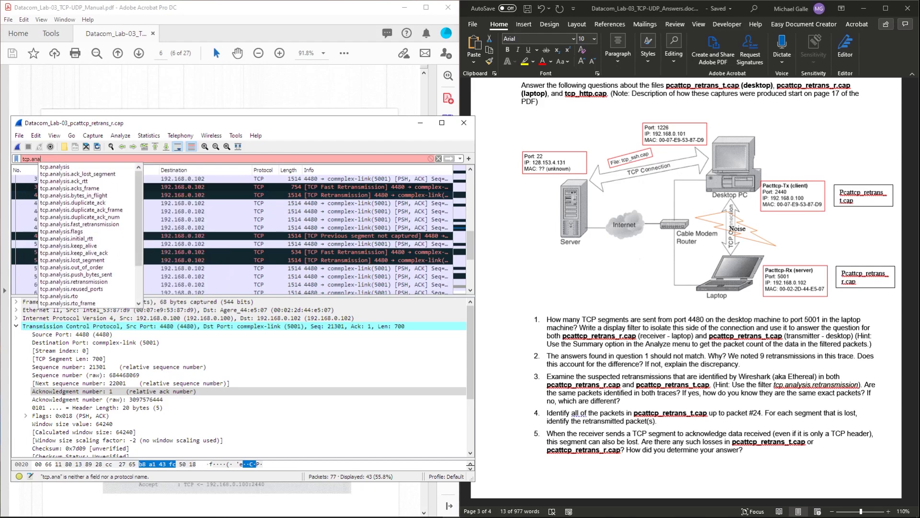
{"action": "key", "text": "Down"}
{"action": "key", "text": "Return"}
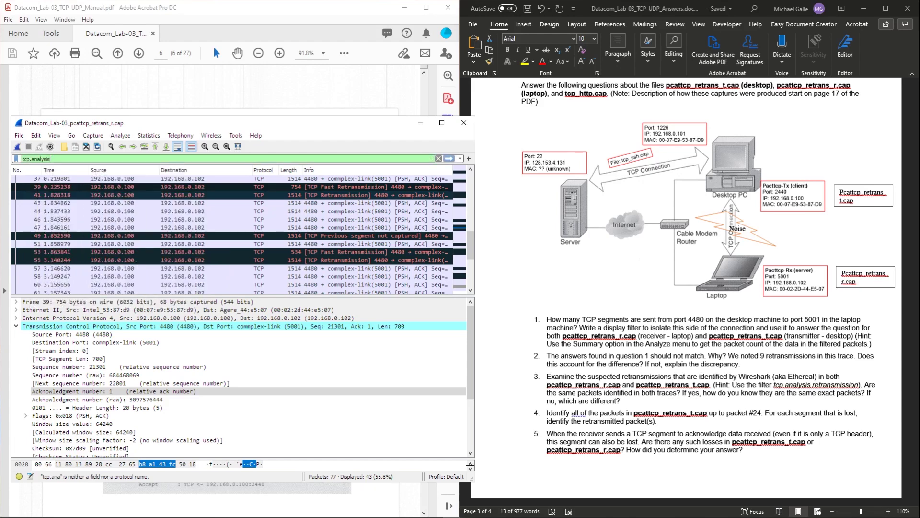
{"action": "type", "text": "."}
{"action": "key", "text": "Down"}
{"action": "key", "text": "Down"}
{"action": "key", "text": "Down"}
{"action": "key", "text": "Down"}
{"action": "key", "text": "Down"}
{"action": "key", "text": "Down"}
{"action": "key", "text": "Down"}
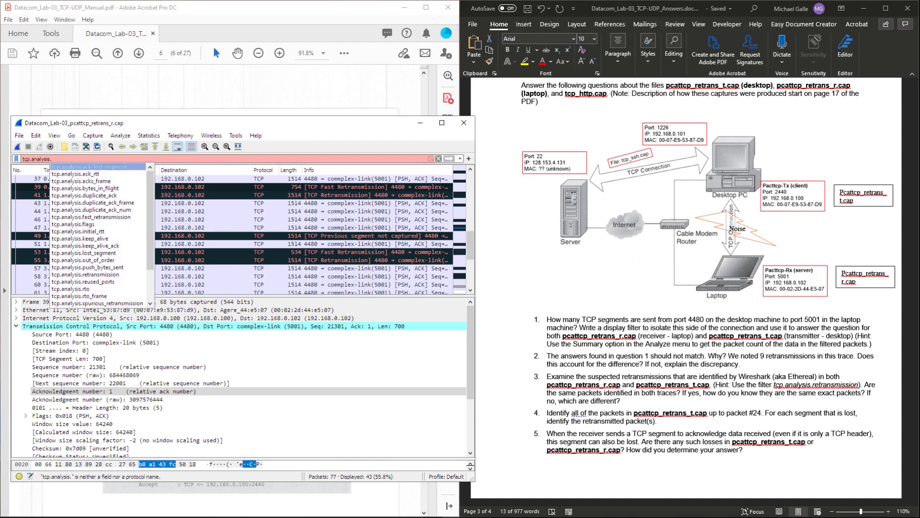
{"action": "key", "text": "Down"}
{"action": "key", "text": "Down"}
{"action": "key", "text": "Down"}
{"action": "key", "text": "Down"}
{"action": "key", "text": "Down"}
{"action": "key", "text": "Down"}
{"action": "key", "text": "Down"}
{"action": "key", "text": "Down"}
{"action": "key", "text": "Down"}
{"action": "key", "text": "Down"}
{"action": "key", "text": "Down"}
{"action": "key", "text": "Down"}
{"action": "key", "text": "Down"}
{"action": "key", "text": "Down"}
{"action": "key", "text": "Down"}
{"action": "key", "text": "Down"}
{"action": "key", "text": "Down"}
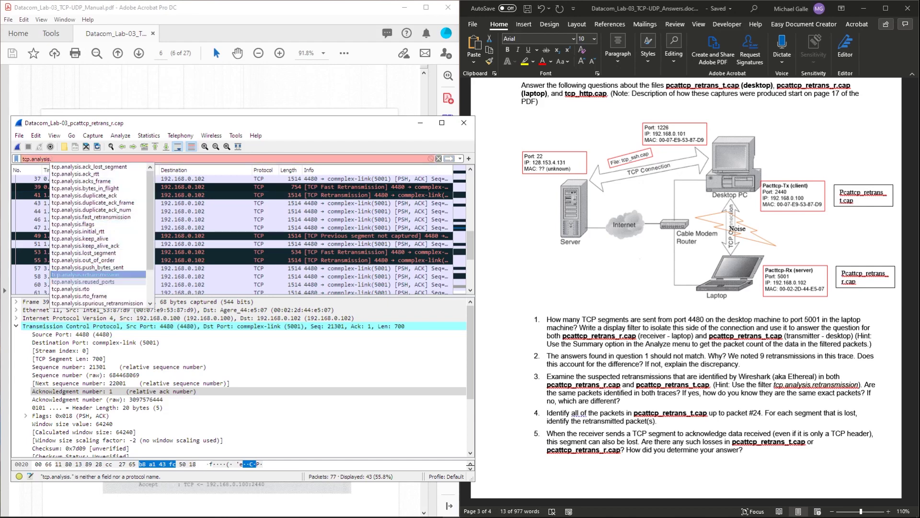
{"action": "key", "text": "Up"}
{"action": "key", "text": "Up"}
{"action": "key", "text": "Up"}
{"action": "key", "text": "Up"}
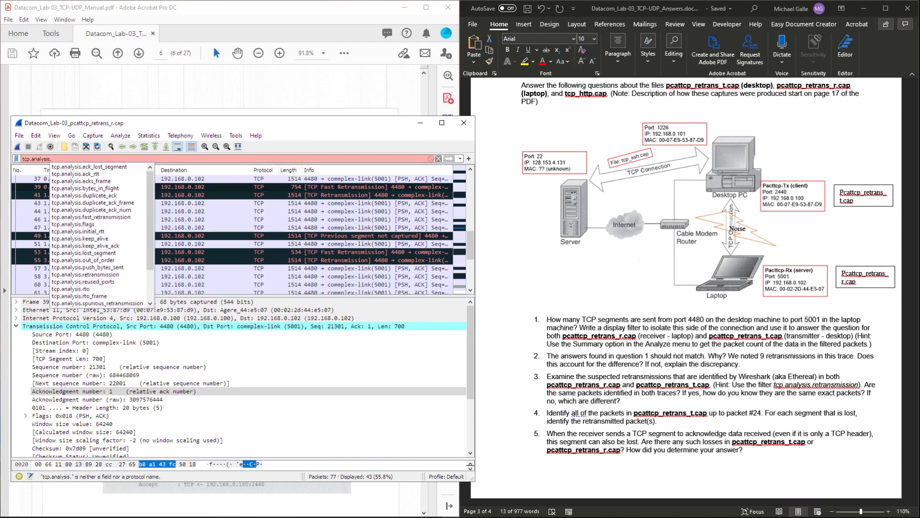
{"action": "key", "text": "Down"}
{"action": "key", "text": "Down"}
{"action": "key", "text": "Down"}
{"action": "key", "text": "Down"}
{"action": "key", "text": "Down"}
{"action": "key", "text": "Down"}
{"action": "key", "text": "Down"}
{"action": "key", "text": "Down"}
{"action": "key", "text": "Down"}
{"action": "key", "text": "Down"}
{"action": "key", "text": "Down"}
{"action": "key", "text": "Down"}
{"action": "key", "text": "Down"}
{"action": "key", "text": "Down"}
{"action": "key", "text": "Down"}
{"action": "key", "text": "Down"}
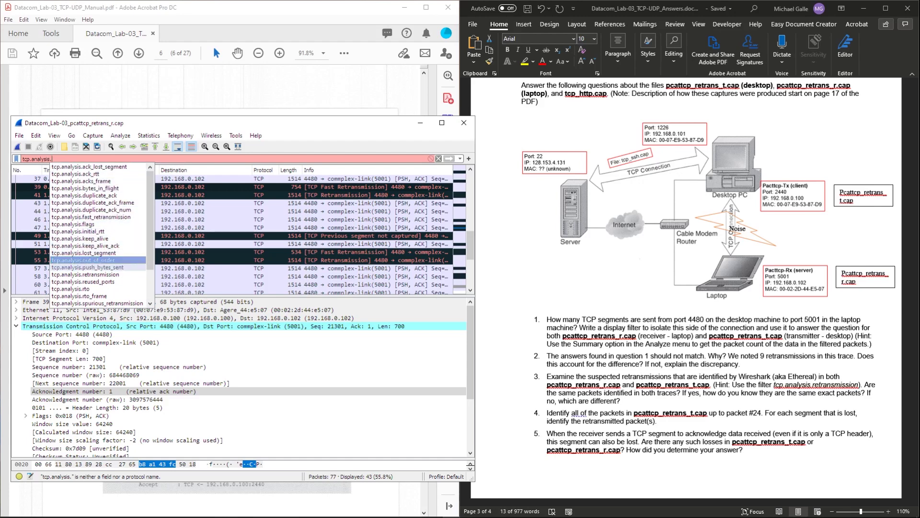
{"action": "key", "text": "Return"}
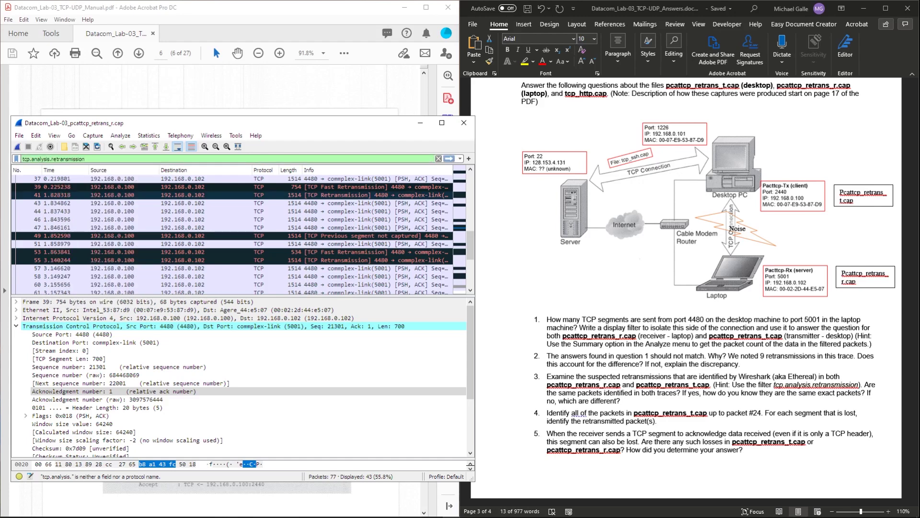
{"action": "key", "text": "Return"}
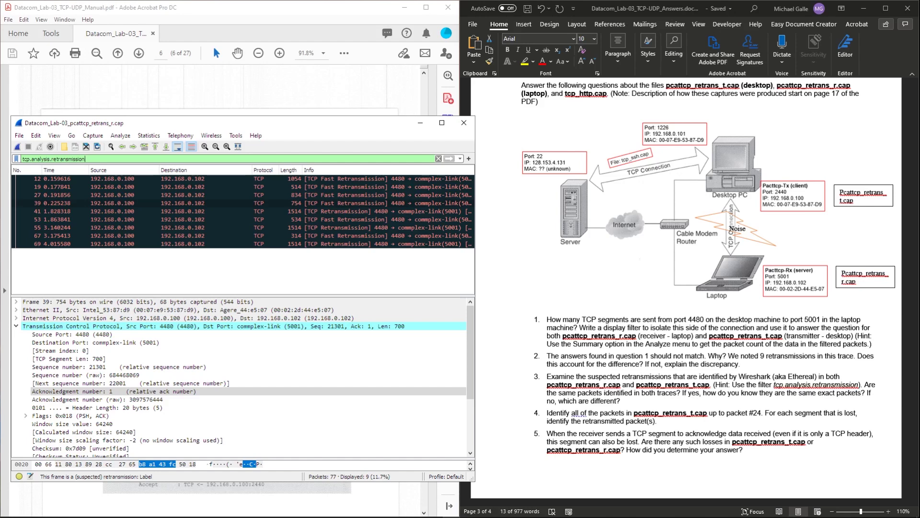
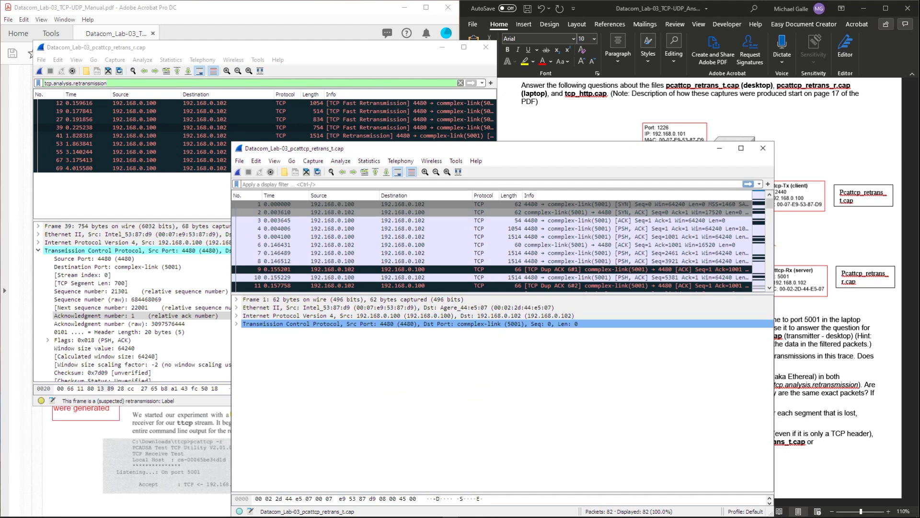
Apply the filter tcp.analysis.retransmission to the desktop capture and place its window beside the laptop capture for comparison
{"action": "key", "text": "Return"}
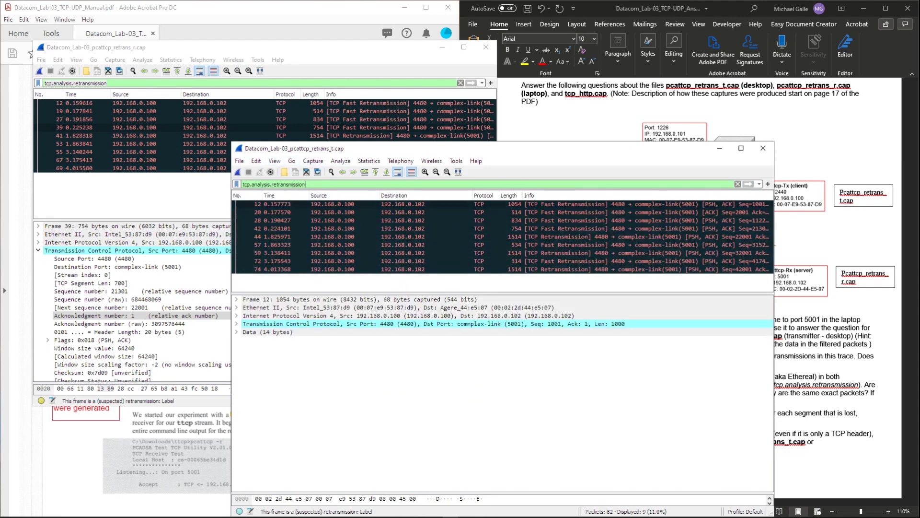
{"action": "left_click_drag", "start_coordinate": [359, 148], "coordinate": [606, 62]}
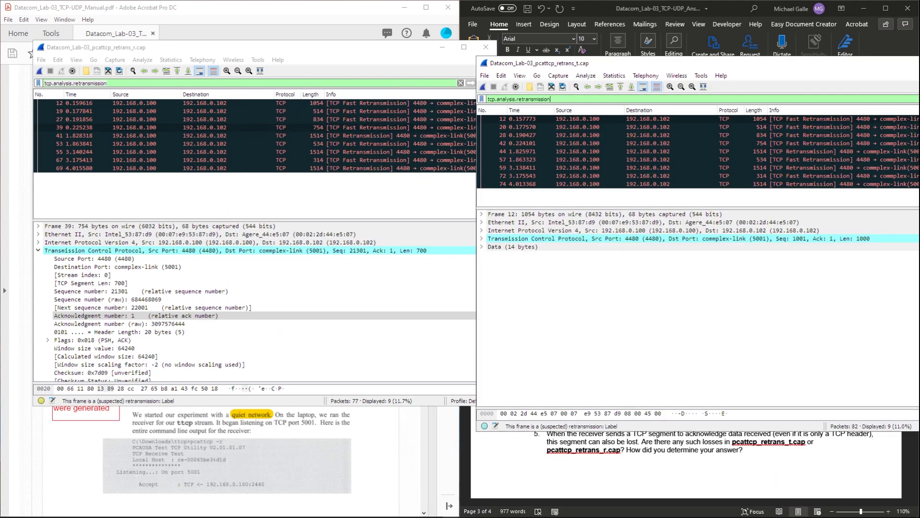
{"action": "left_click_drag", "start_coordinate": [606, 62], "coordinate": [493, 59]}
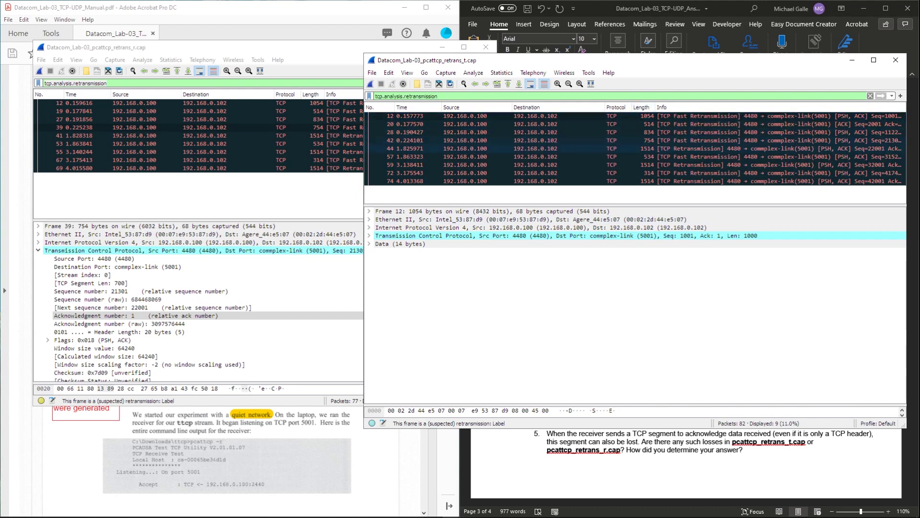
Compare the sequence number and next sequence number of retransmitted packet 12 between the laptop and desktop captures
{"action": "left_click", "coordinate": [335, 103]}
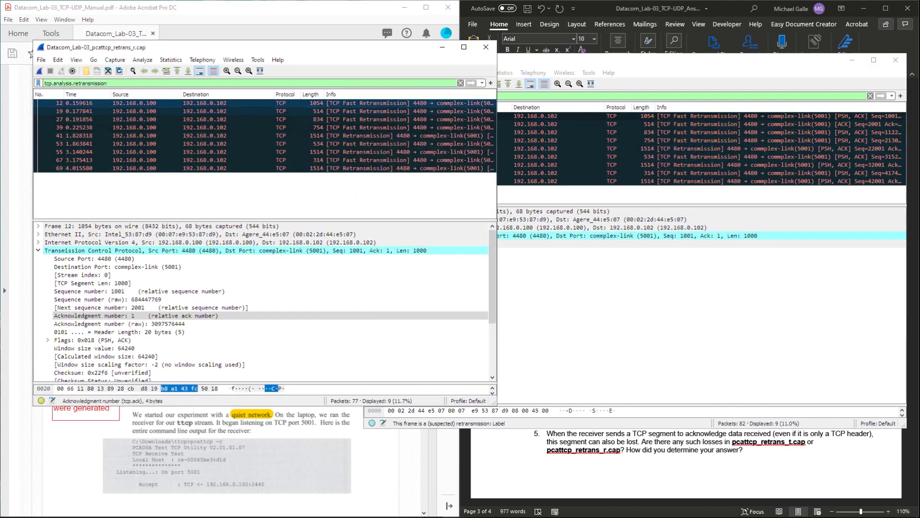
{"action": "left_click", "coordinate": [535, 116]}
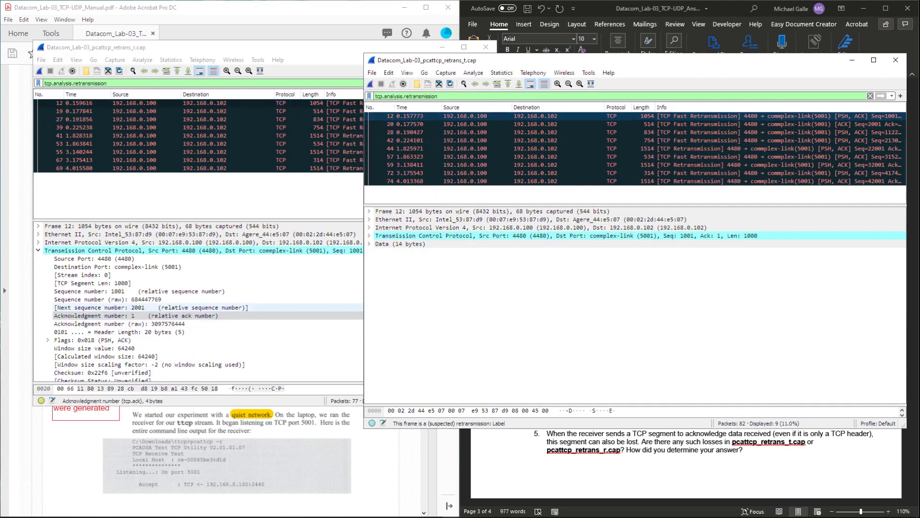
{"action": "left_click", "coordinate": [369, 236]}
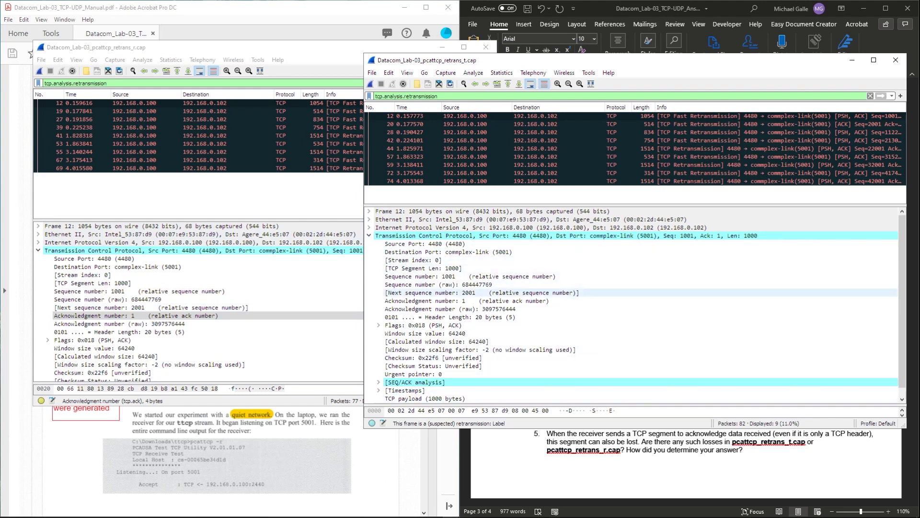
{"action": "left_click", "coordinate": [470, 292]}
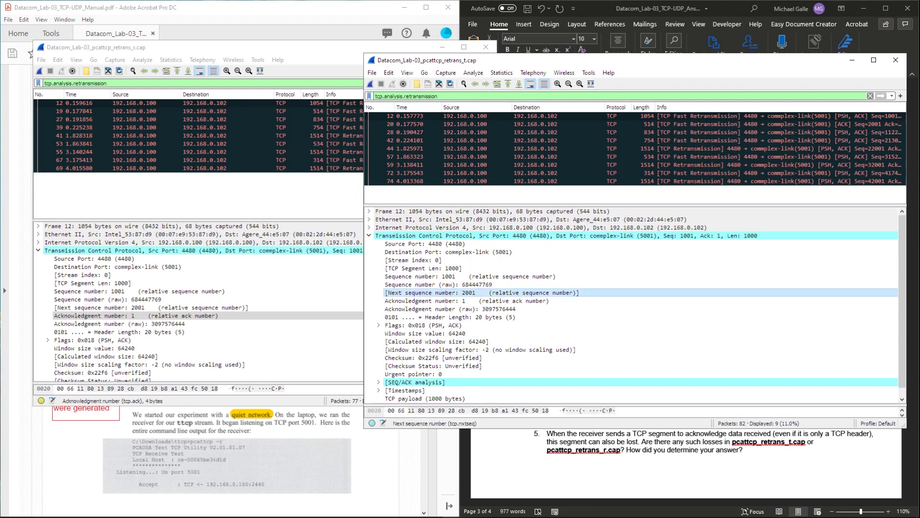
{"action": "left_click", "coordinate": [249, 307]}
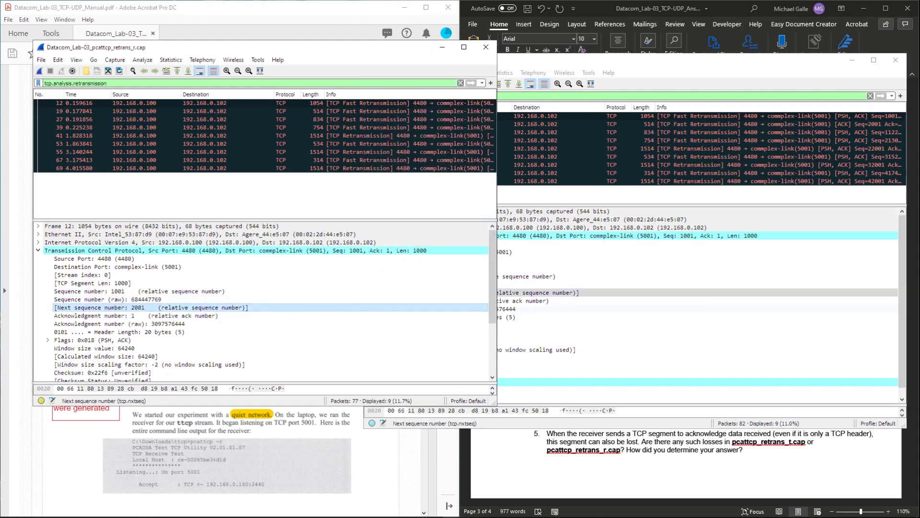
{"action": "left_click", "coordinate": [532, 293]}
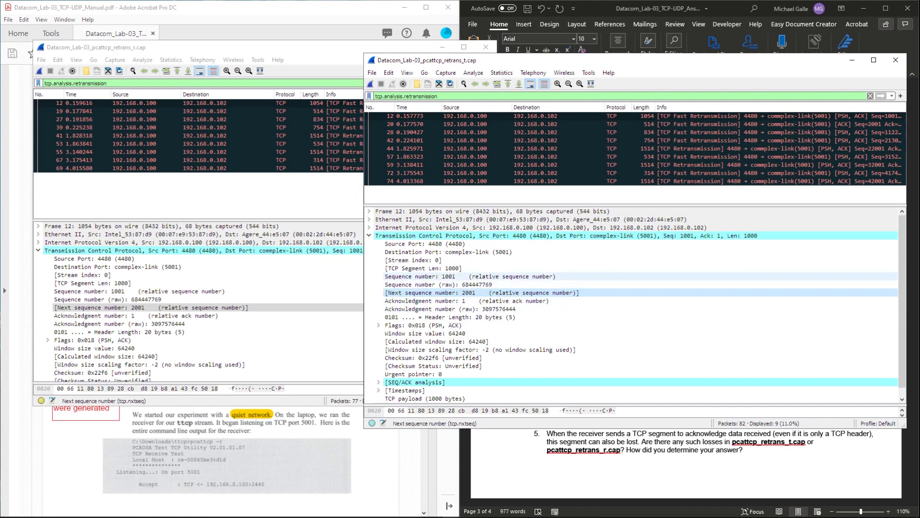
{"action": "left_click", "coordinate": [518, 277]}
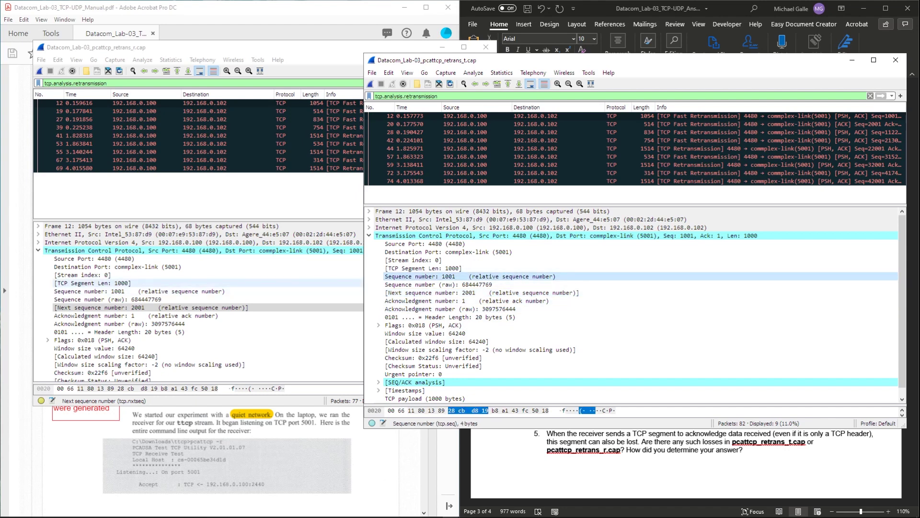
{"action": "left_click", "coordinate": [240, 292]}
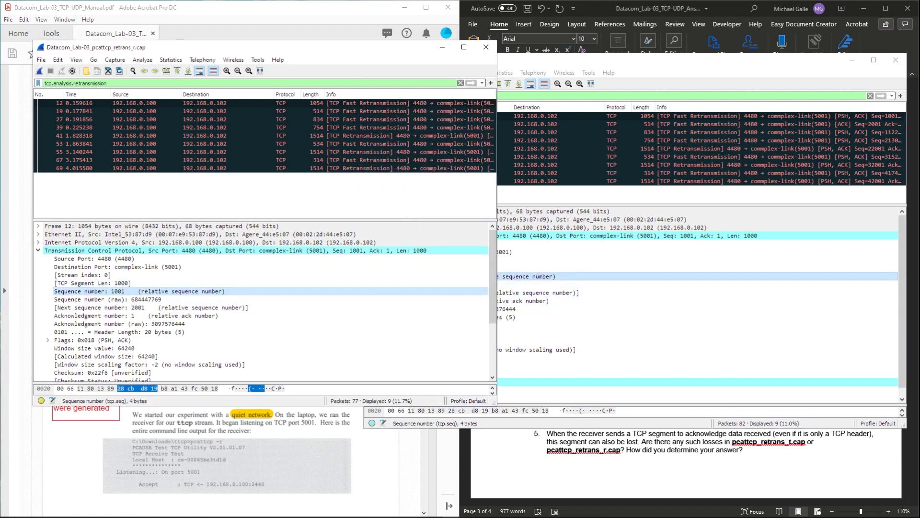
{"action": "left_click", "coordinate": [527, 276]}
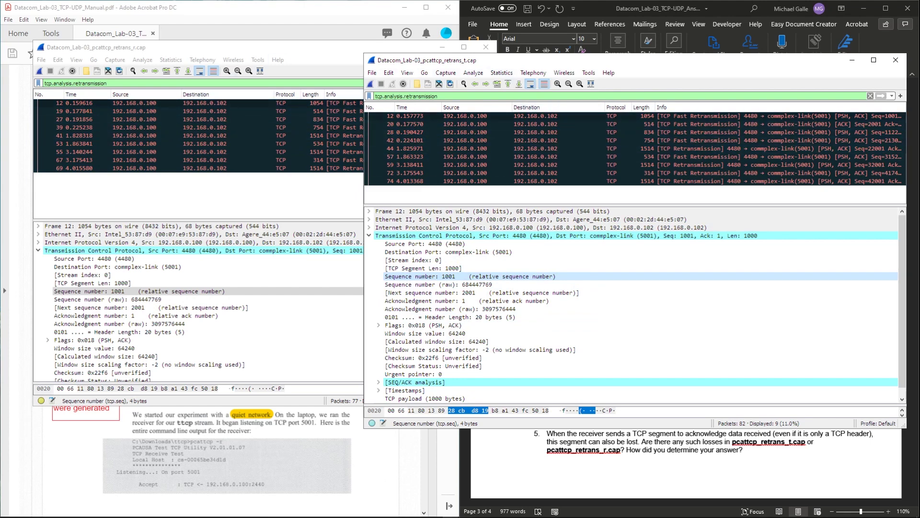
Switch to the Word answers document and highlight question 4's request to identify the retransmitted packets for each lost segment
{"action": "key", "text": "alt+Tab"}
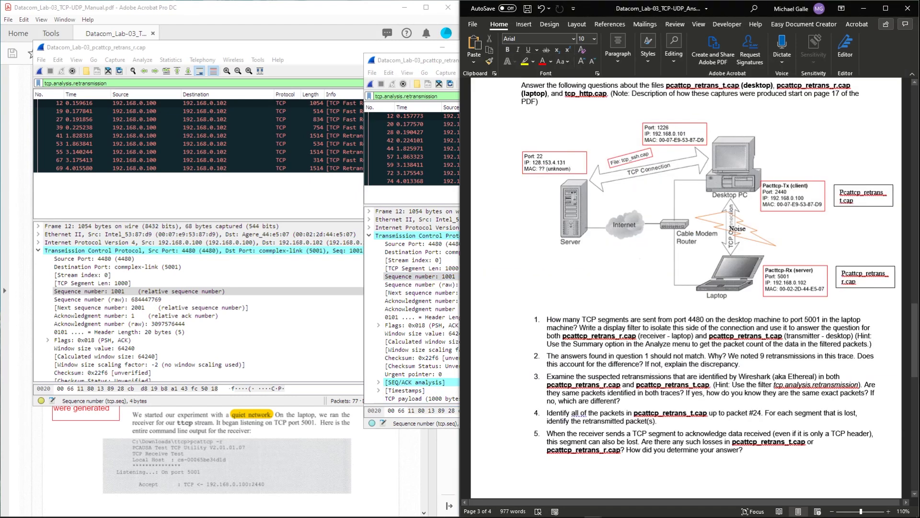
{"action": "scroll", "coordinate": [685, 287], "scroll_direction": "down", "scroll_amount": 3}
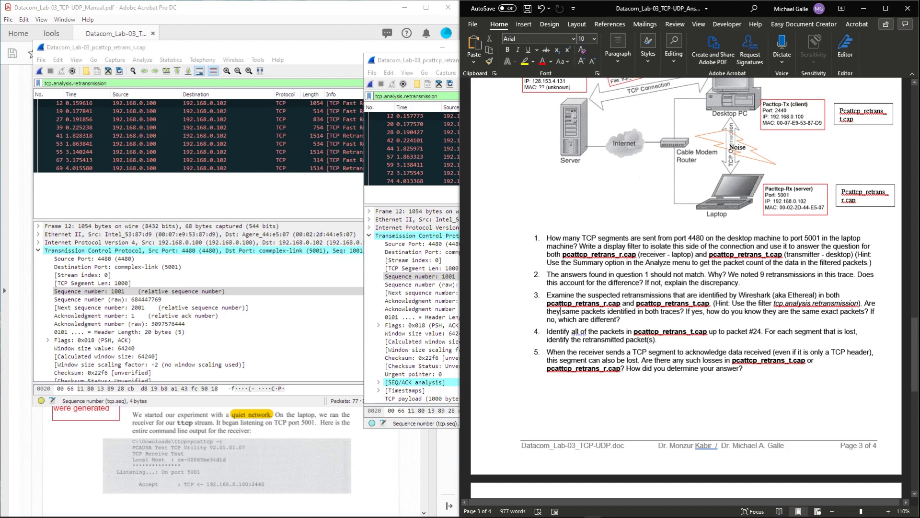
{"action": "left_click_drag", "start_coordinate": [749, 331], "coordinate": [658, 340]}
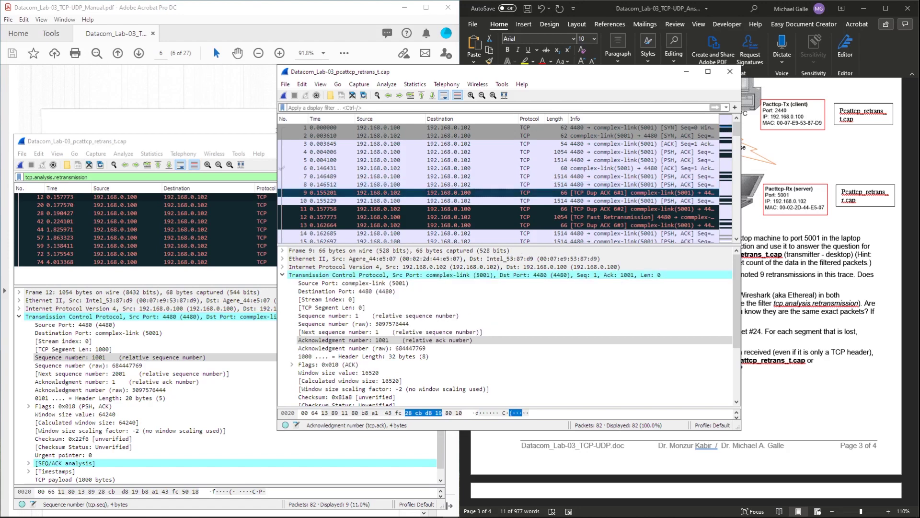
Examine the acknowledgment numbers of duplicate ACK packets 9, 11 and 13 in the desktop capture
{"action": "left_click", "coordinate": [379, 208]}
{"action": "left_click", "coordinate": [379, 224]}
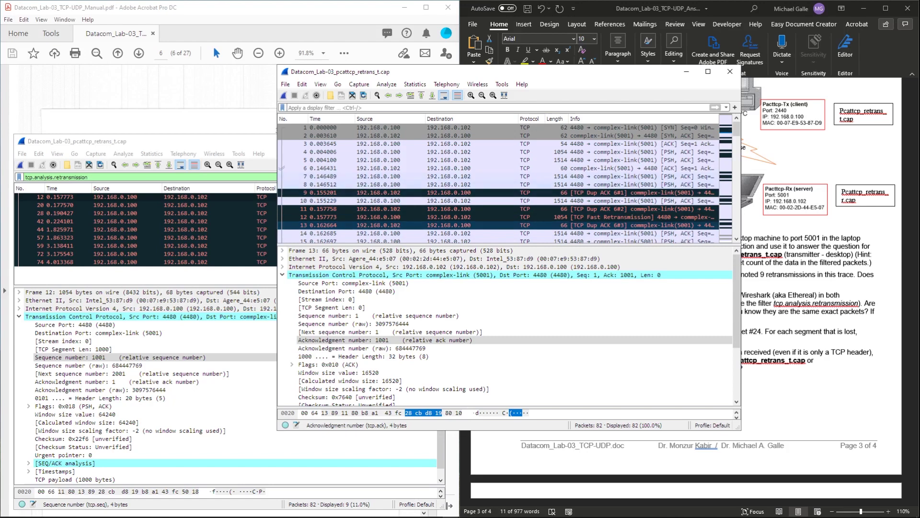
{"action": "left_click", "coordinate": [379, 192]}
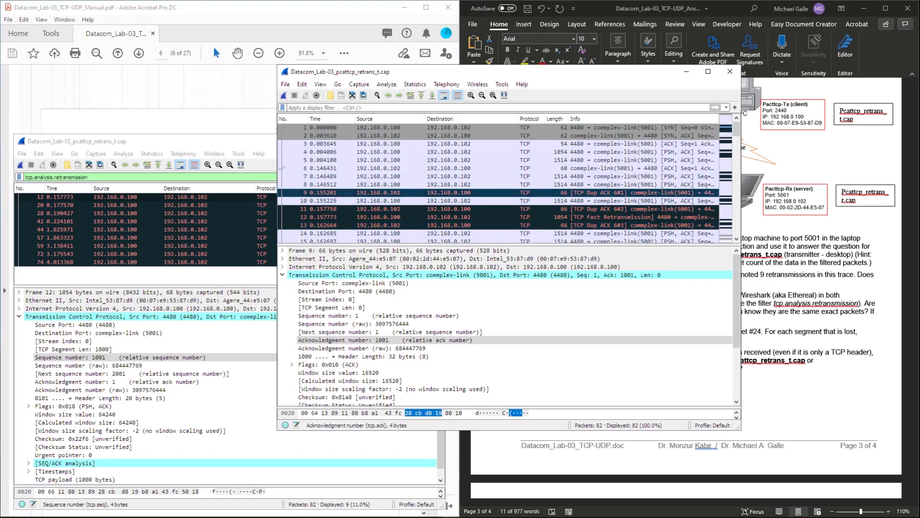
{"action": "left_click", "coordinate": [378, 208]}
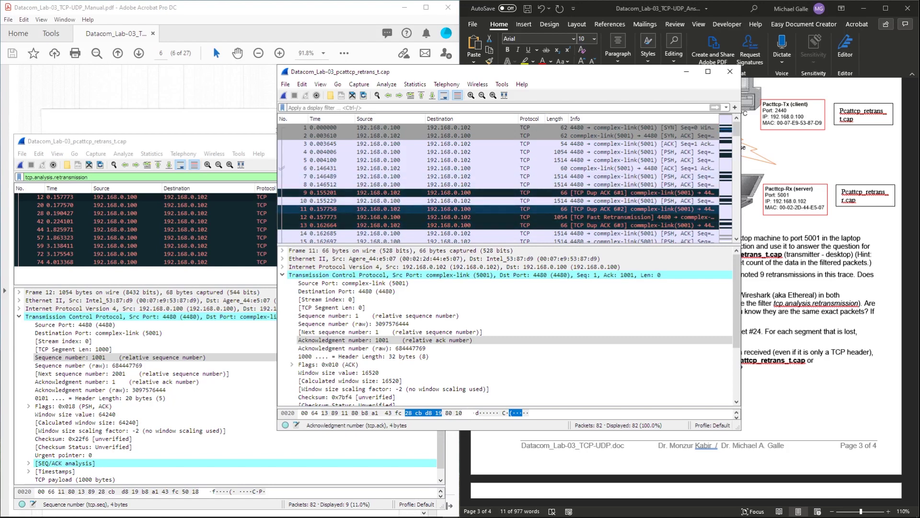
{"action": "left_click", "coordinate": [379, 224]}
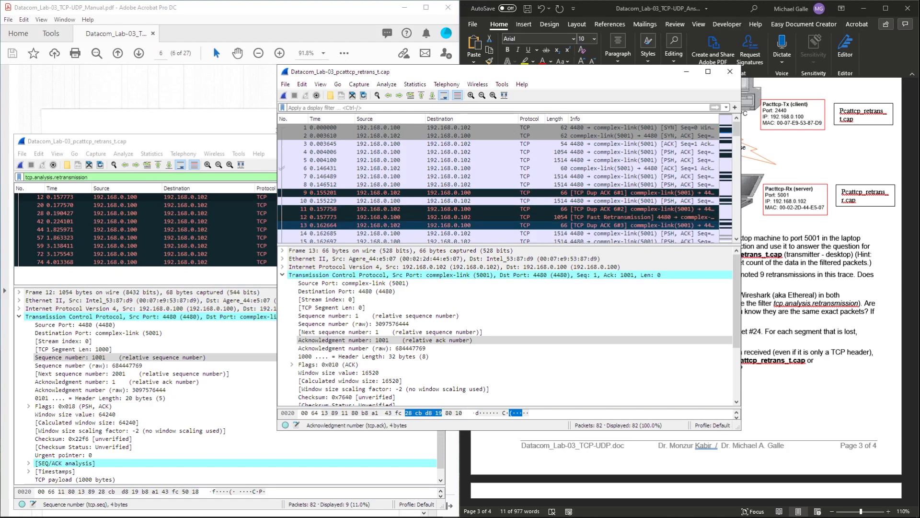
Examine the acknowledgment numbers of duplicate ACK packets 17 and 19 in the desktop capture
{"action": "scroll", "coordinate": [498, 182], "scroll_direction": "down", "scroll_amount": 3}
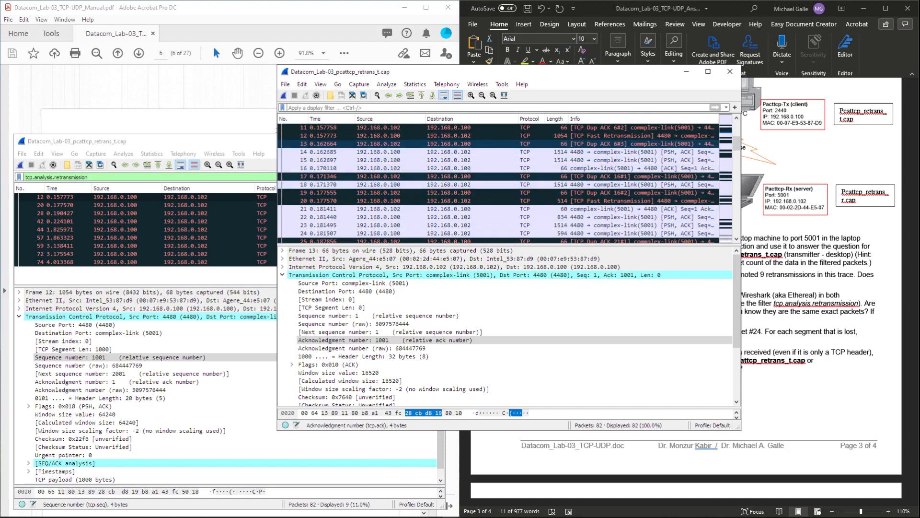
{"action": "left_click", "coordinate": [498, 176]}
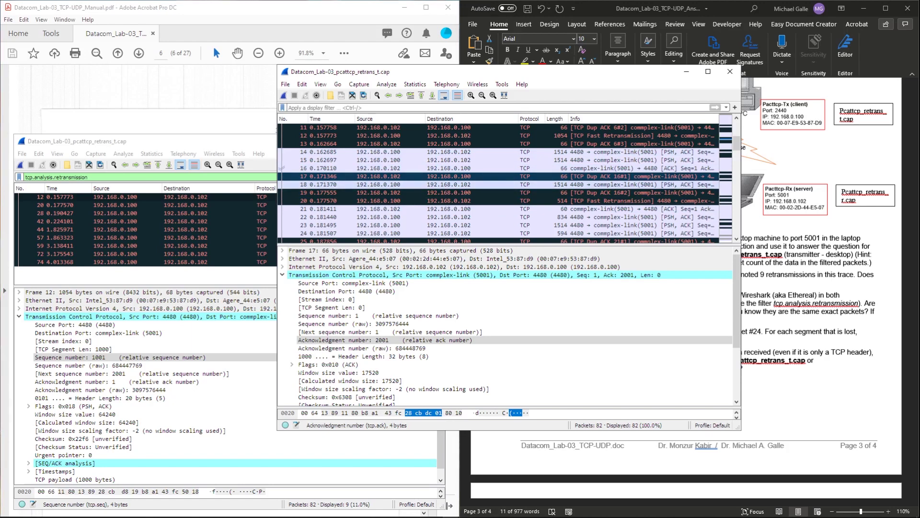
{"action": "left_click", "coordinate": [364, 192]}
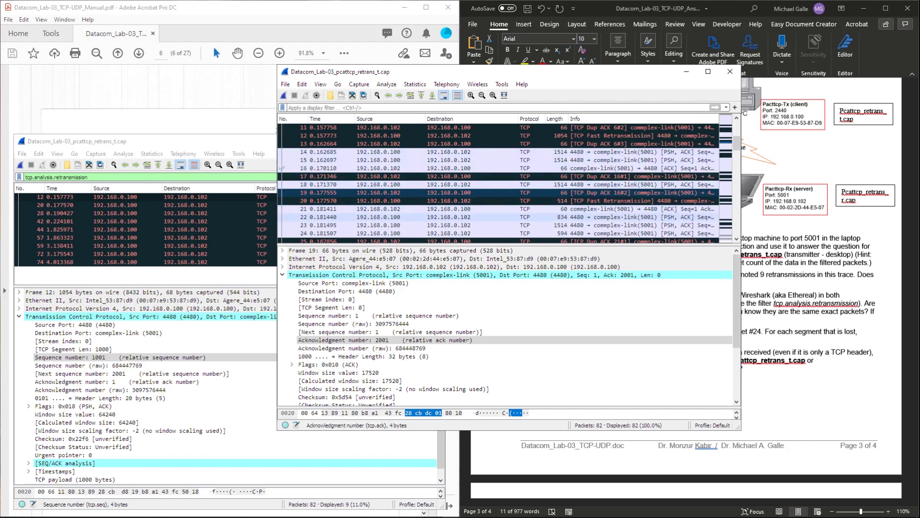
Switch to the Word answers document to recheck question 4's packet range and clear its text selection
{"action": "scroll", "coordinate": [499, 217], "scroll_direction": "down", "scroll_amount": 2}
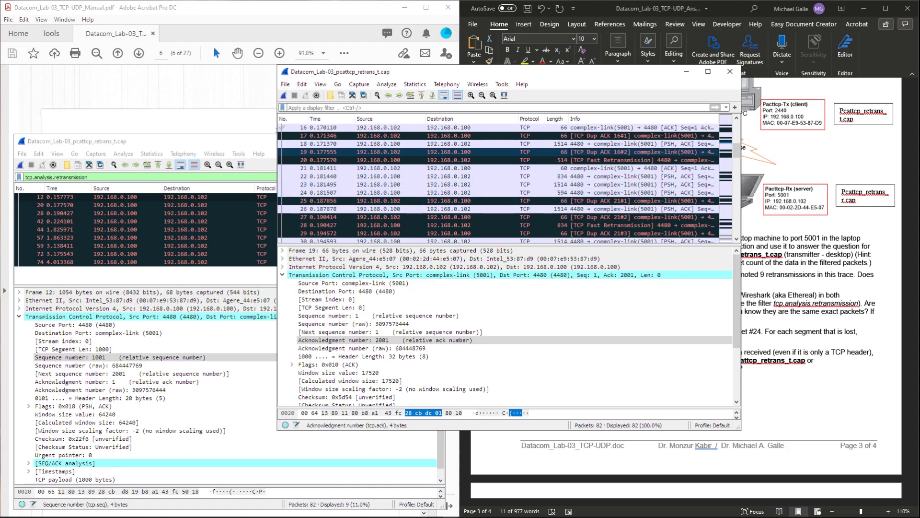
{"action": "key", "text": "alt+Tab"}
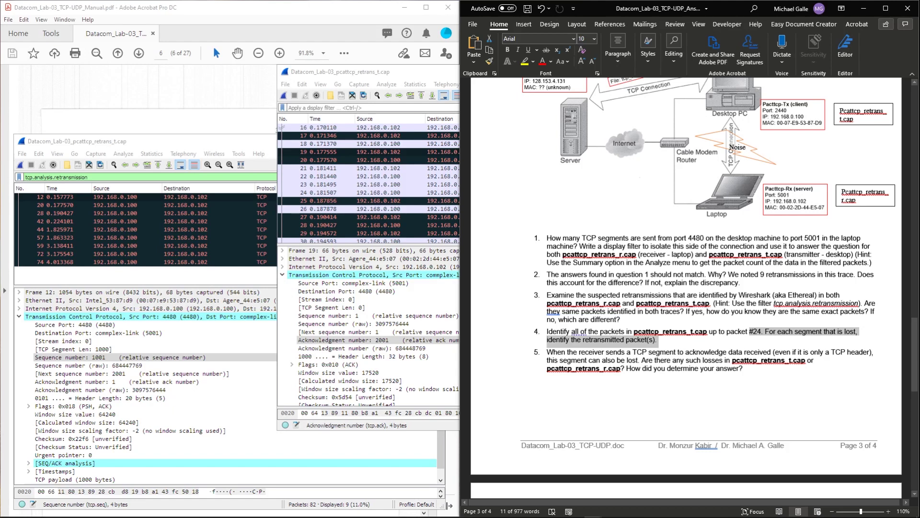
{"action": "left_click", "coordinate": [591, 339]}
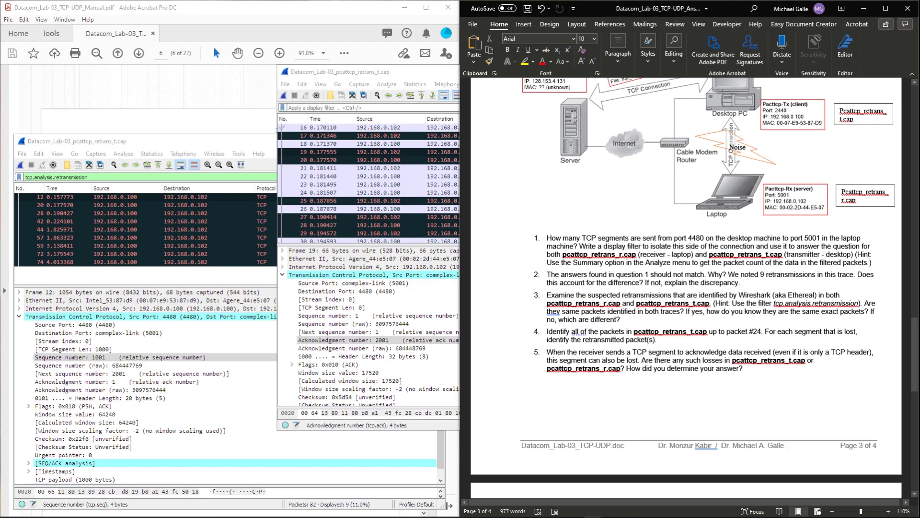
Back in the Wireshark desktop capture, inspect ACK packet 21, duplicate ACK packet 25 and fast retransmission packet 28
{"action": "left_click", "coordinate": [394, 168]}
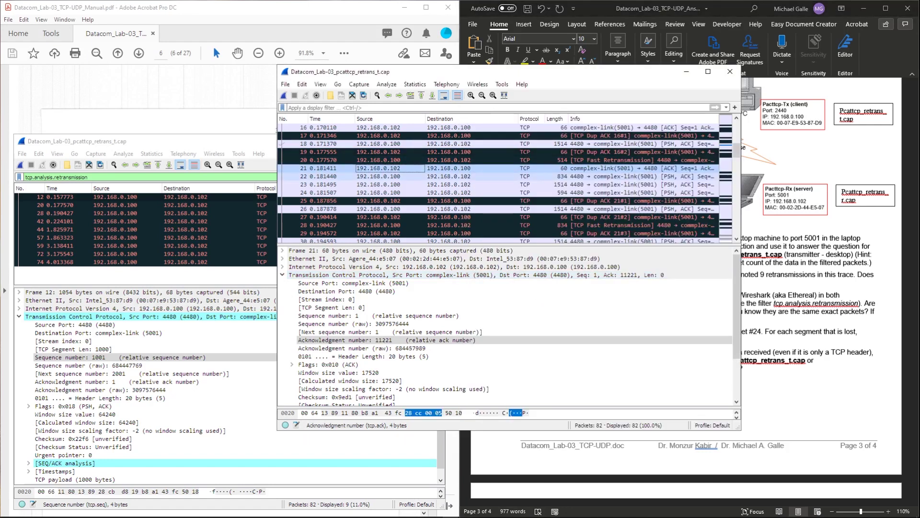
{"action": "left_click", "coordinate": [394, 201]}
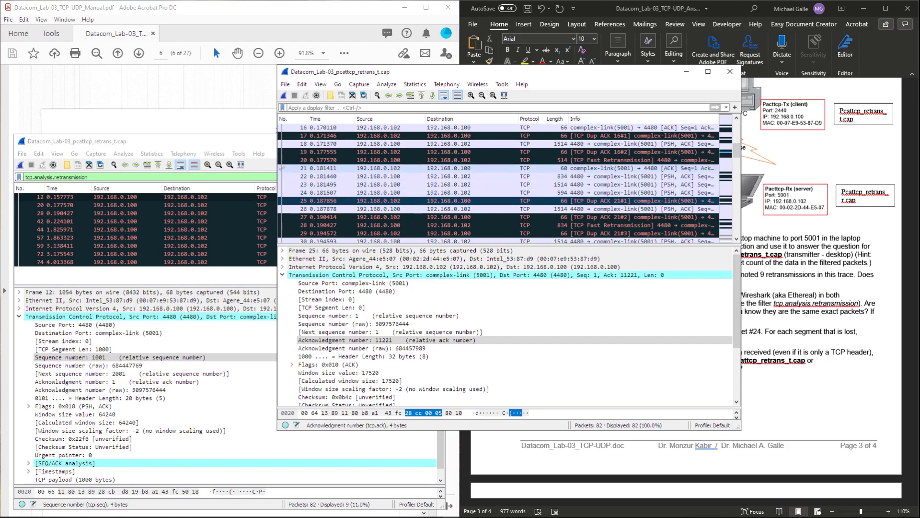
{"action": "left_click", "coordinate": [479, 225]}
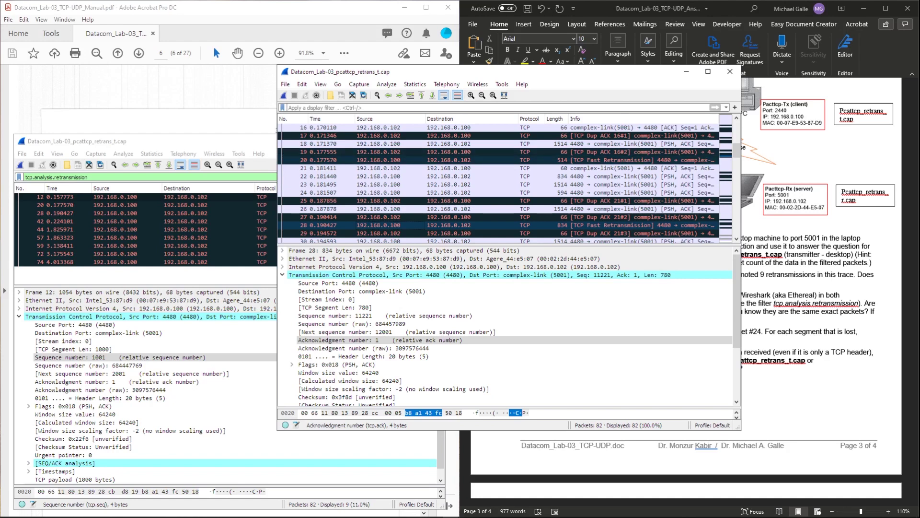
Trace duplicate ACK packet 9 back through ACK packet 6 to data packet 5 and highlight packet 5's sequence number
{"action": "scroll", "coordinate": [498, 182], "scroll_direction": "down", "scroll_amount": 1}
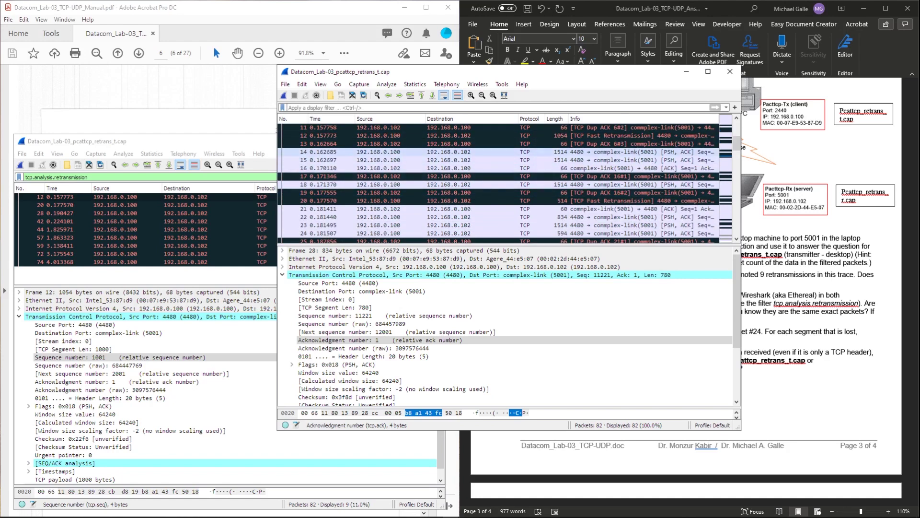
{"action": "scroll", "coordinate": [499, 182], "scroll_direction": "up", "scroll_amount": 6}
{"action": "left_click", "coordinate": [479, 192]}
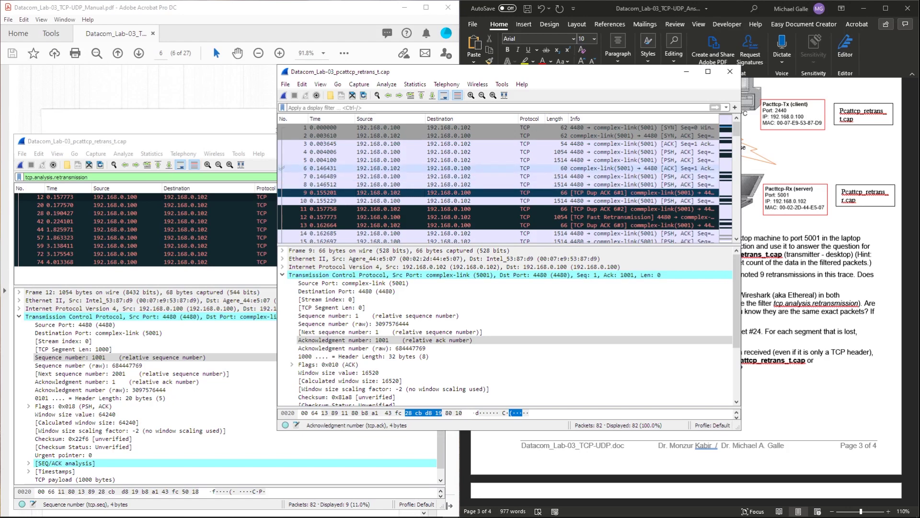
{"action": "left_click", "coordinate": [628, 168]}
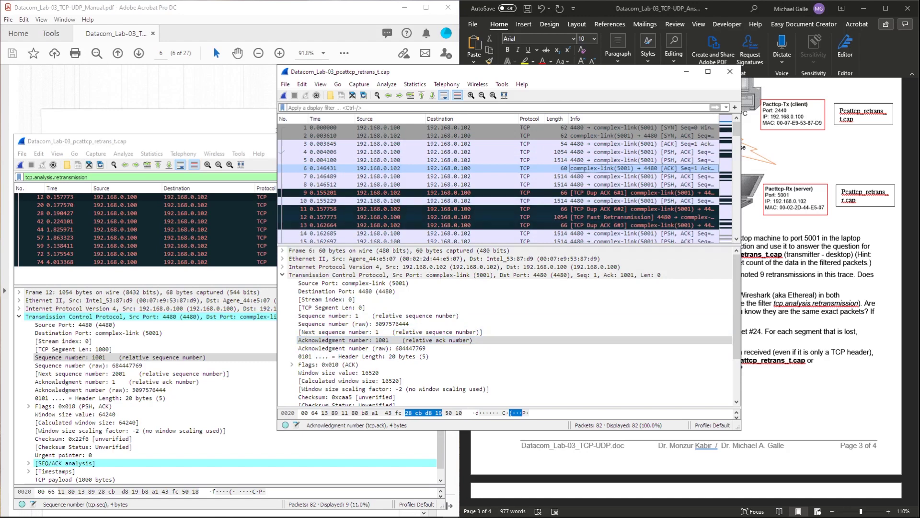
{"action": "left_click", "coordinate": [472, 160]}
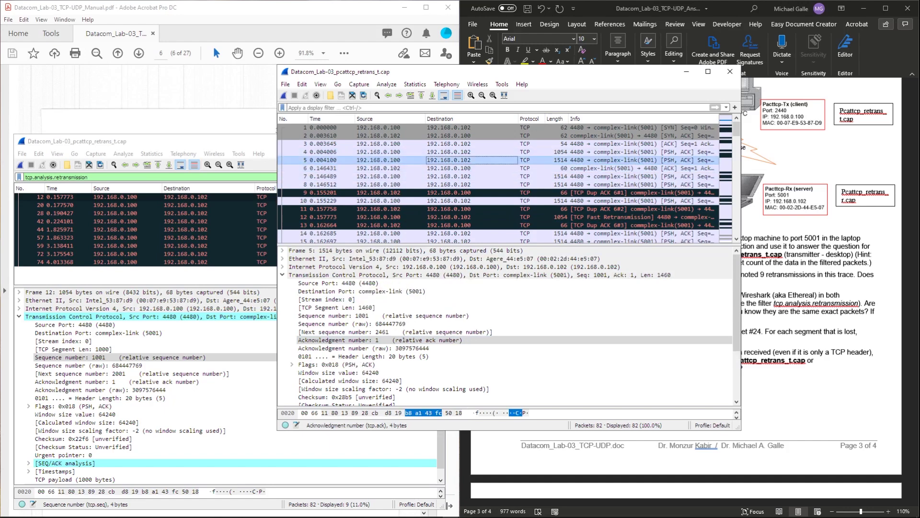
{"action": "left_click", "coordinate": [408, 316]}
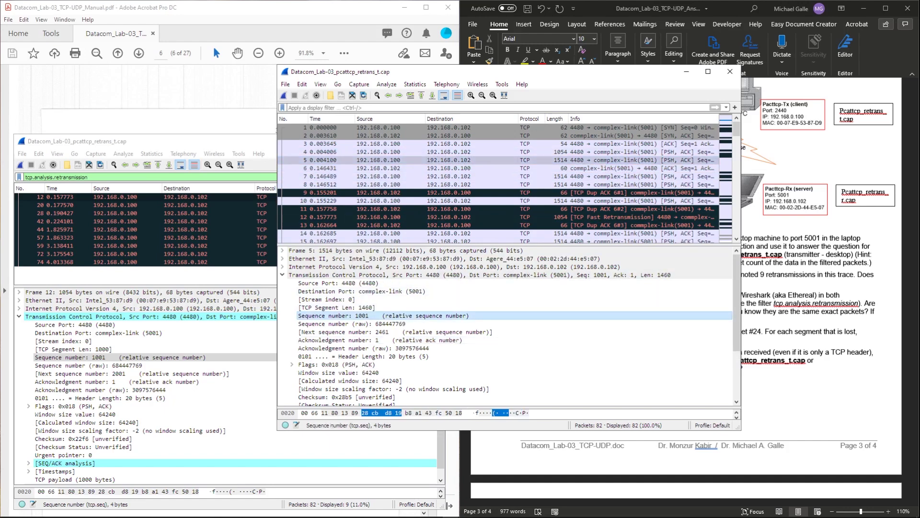
Compare ACK packet 6 with retransmitted packet 12 and duplicate ACKs 9 and 11, highlighting packet 11's acknowledgment number
{"action": "left_click", "coordinate": [406, 168]}
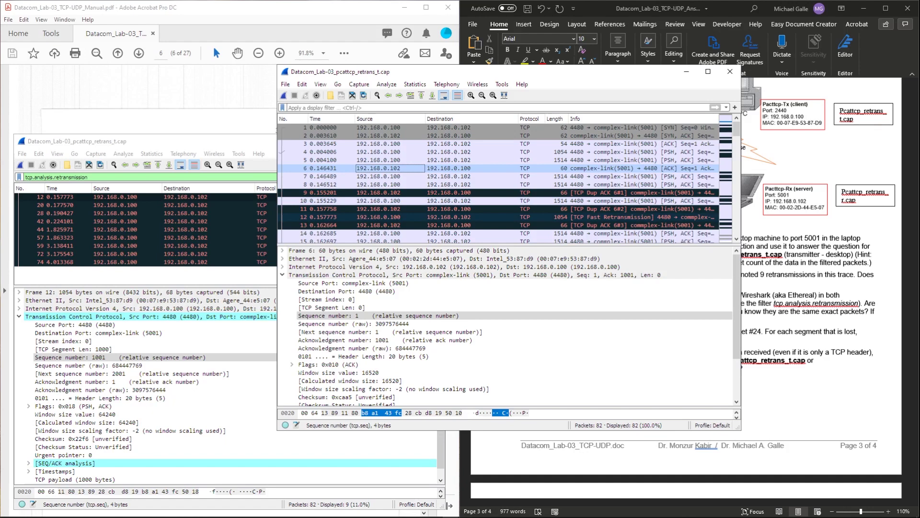
{"action": "left_click", "coordinate": [383, 217]}
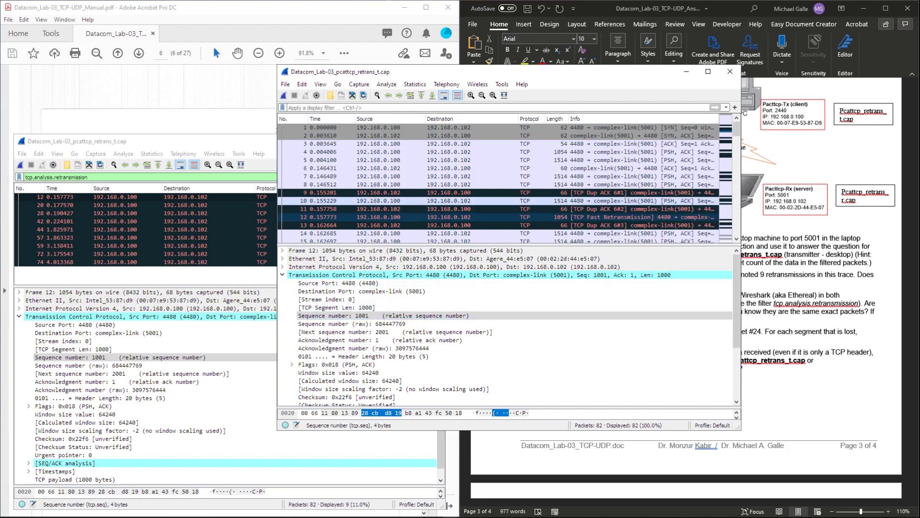
{"action": "left_click", "coordinate": [331, 168]}
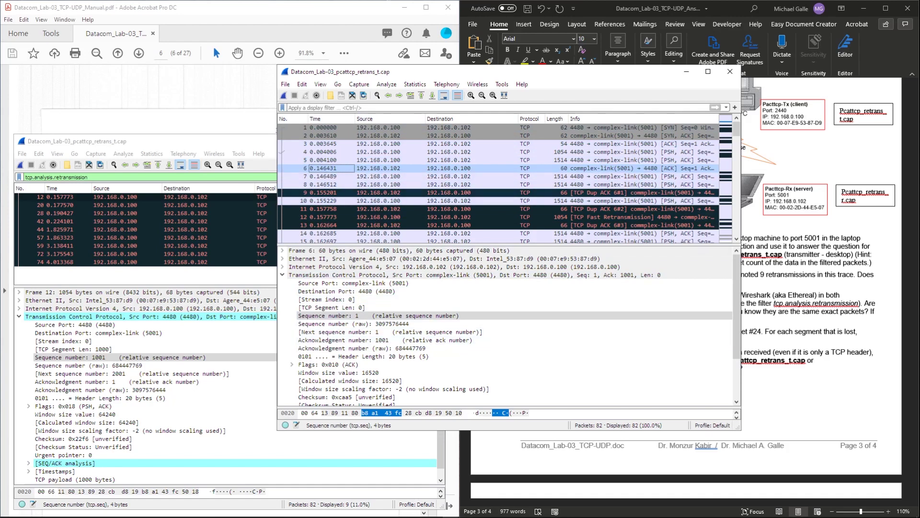
{"action": "left_click", "coordinate": [331, 193]}
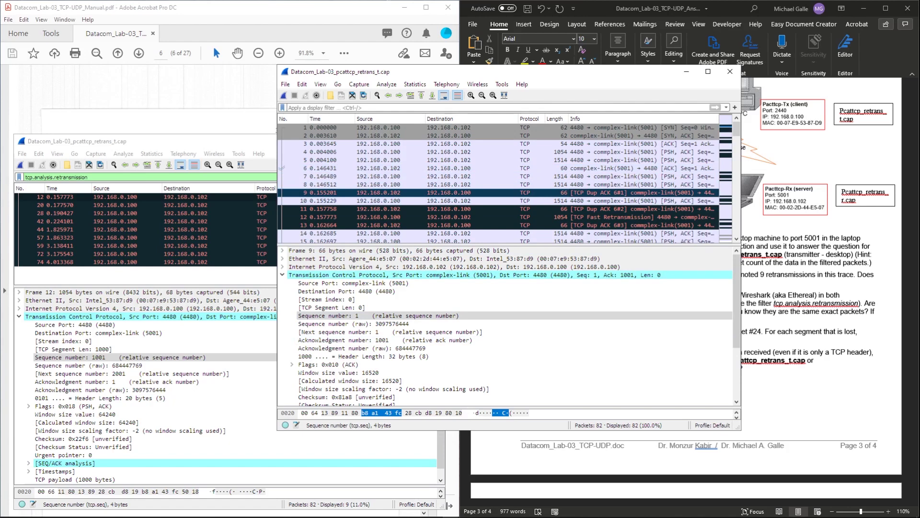
{"action": "left_click", "coordinate": [332, 209]}
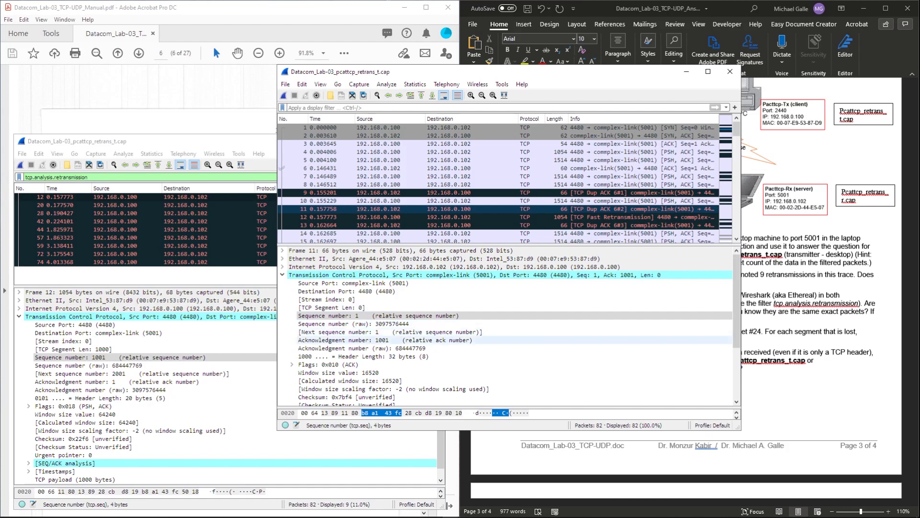
{"action": "left_click", "coordinate": [332, 340]}
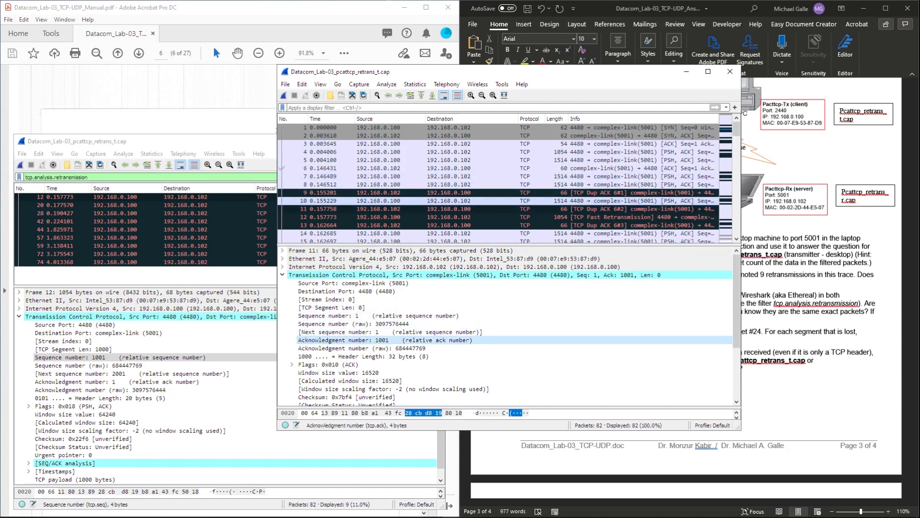
Compare fast retransmission packet 12 with the duplicate ACK in packet 13 that follows it
{"action": "left_click", "coordinate": [379, 218]}
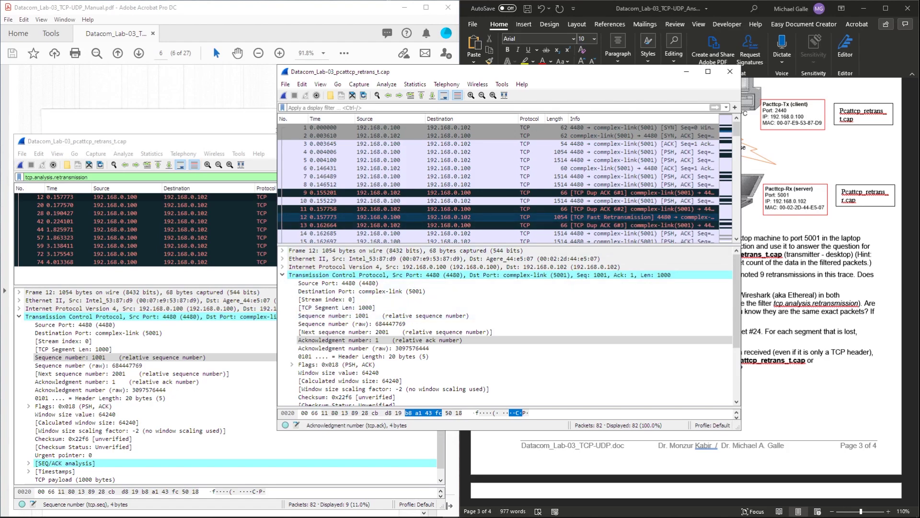
{"action": "key", "text": "Down"}
{"action": "scroll", "coordinate": [508, 182], "scroll_direction": "down", "scroll_amount": 2}
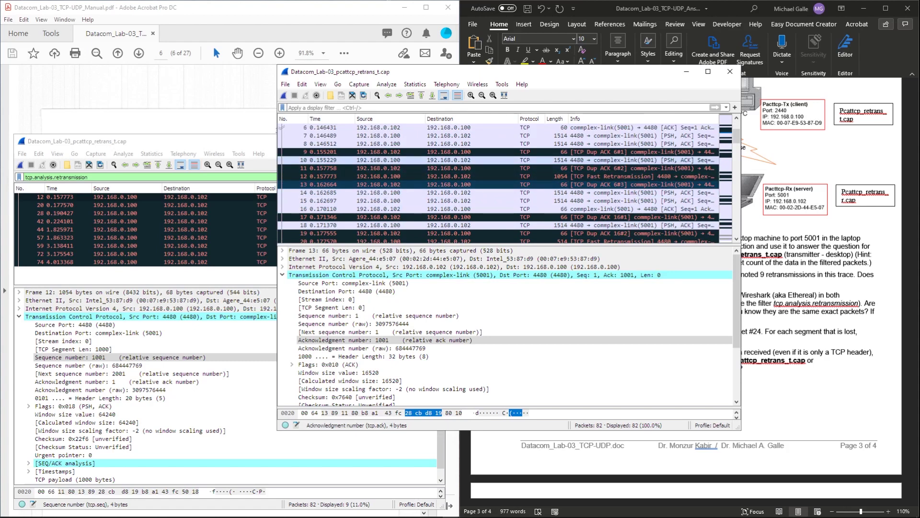
{"action": "left_click", "coordinate": [493, 177]}
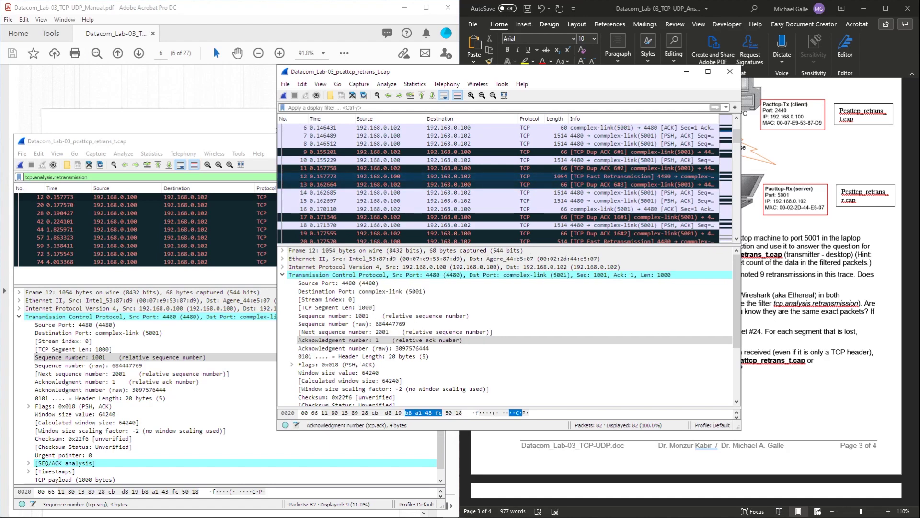
{"action": "key", "text": "Down"}
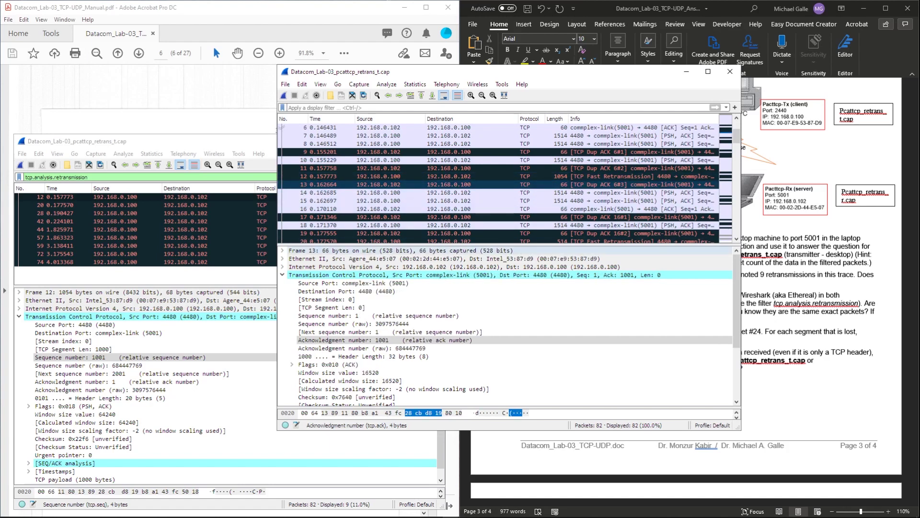
Inspect duplicate ACK packet 17 and ACK packet 16, highlighting packet 16's sequence number and acknowledgment number
{"action": "scroll", "coordinate": [498, 182], "scroll_direction": "down", "scroll_amount": 2}
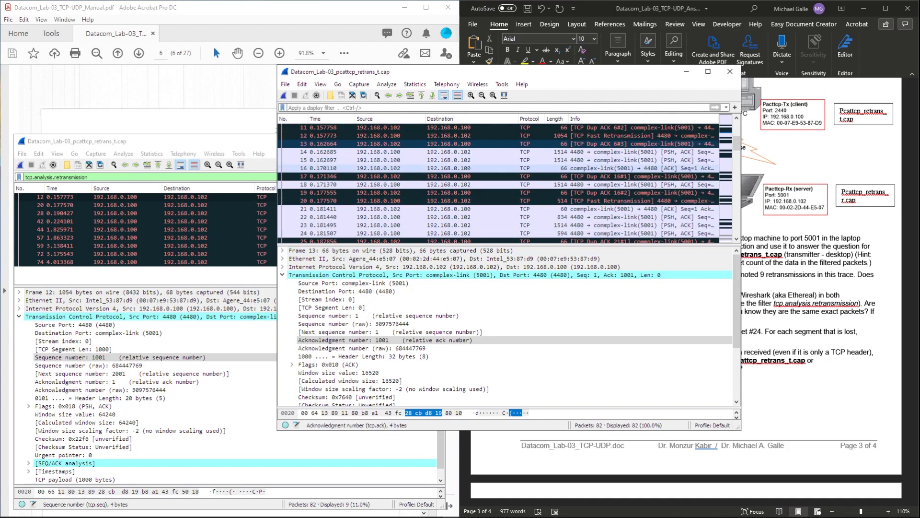
{"action": "left_click", "coordinate": [283, 176]}
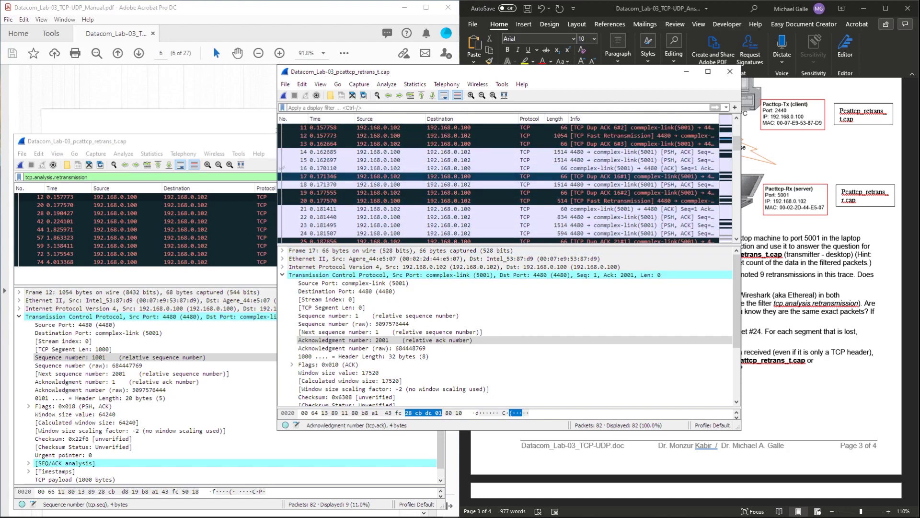
{"action": "left_click", "coordinate": [283, 168]}
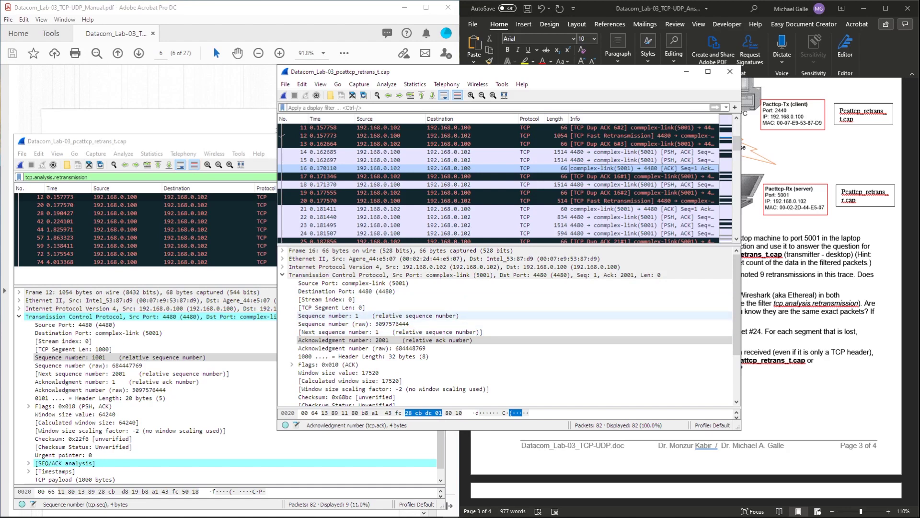
{"action": "left_click", "coordinate": [378, 316]}
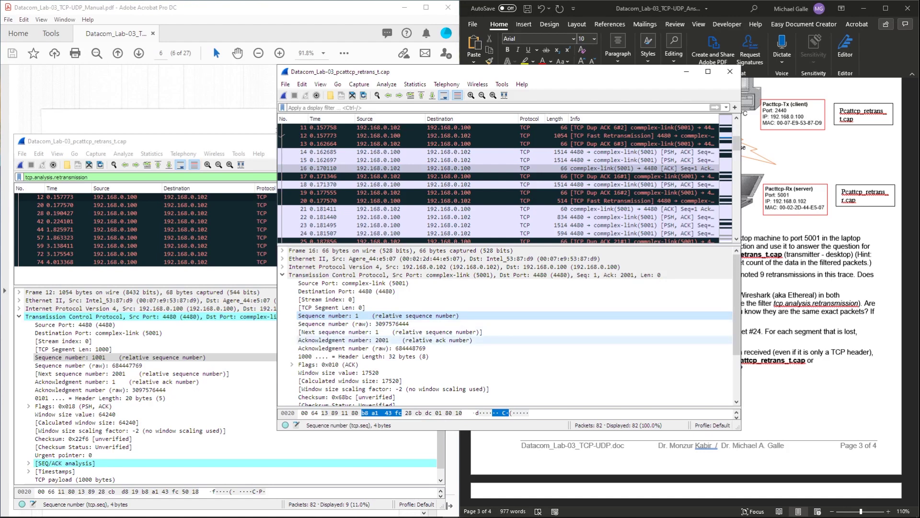
{"action": "left_click", "coordinate": [378, 339]}
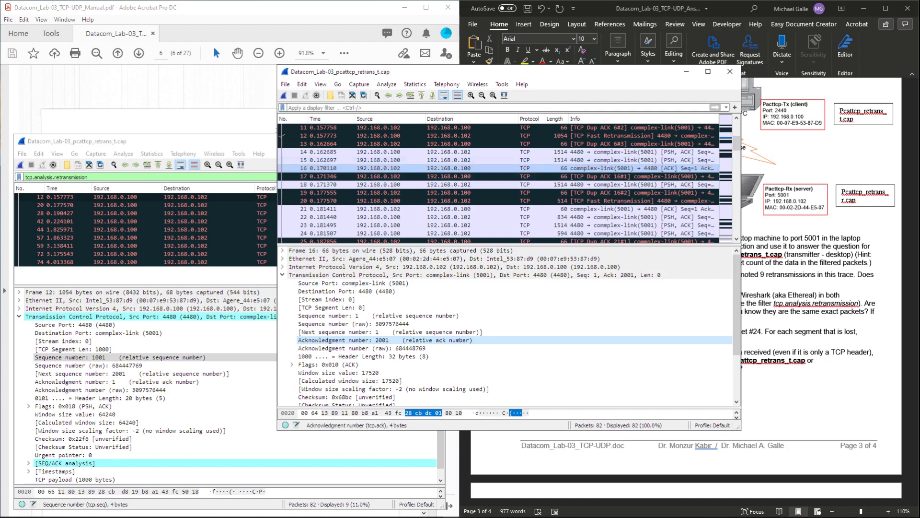
Compare the acknowledgment number of ACK packet 16 with its duplicate ACKs in packets 17 and 19
{"action": "left_click", "coordinate": [642, 169]}
{"action": "left_click", "coordinate": [642, 176]}
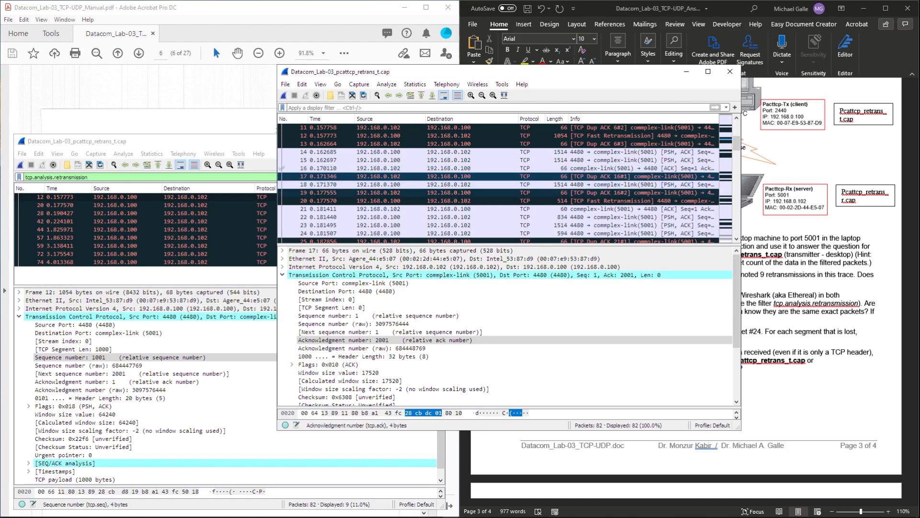
{"action": "left_click", "coordinate": [642, 193]}
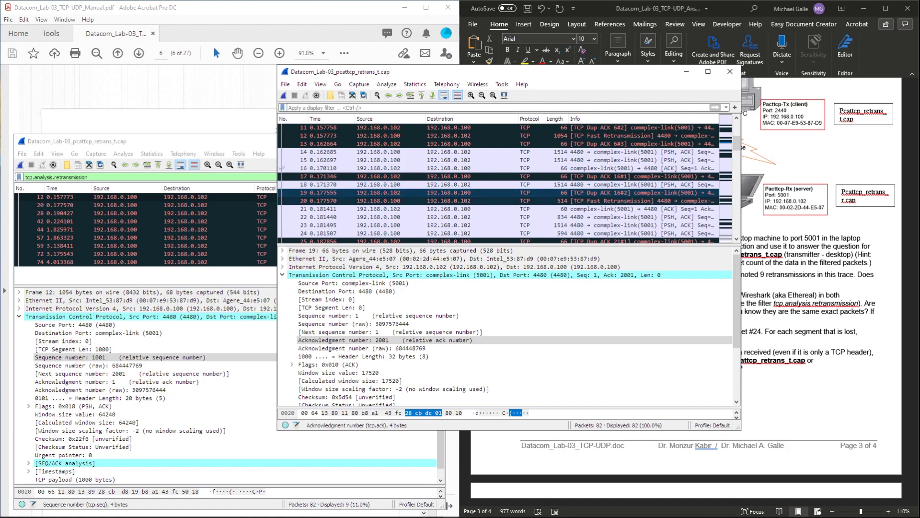
Inspect fast retransmission packet 20 in the desktop capture, highlighting its sequence number
{"action": "left_click", "coordinate": [642, 200]}
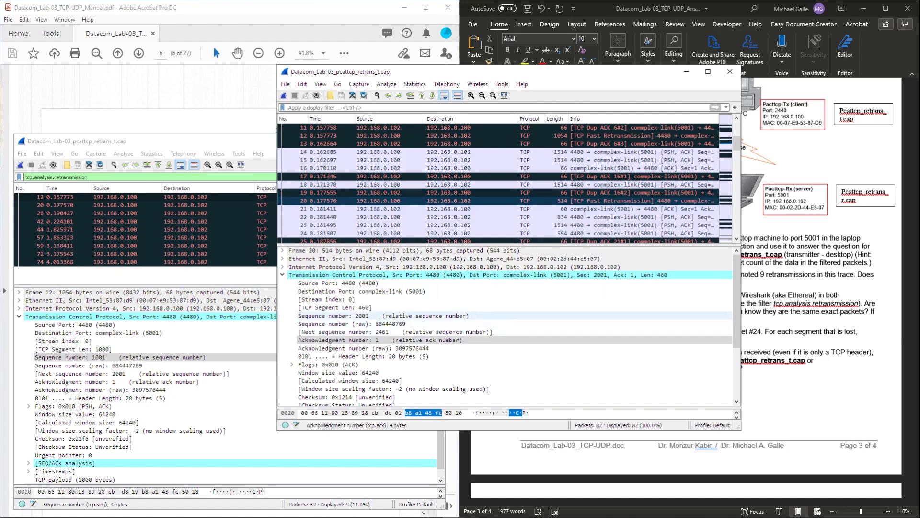
{"action": "left_click", "coordinate": [480, 315]}
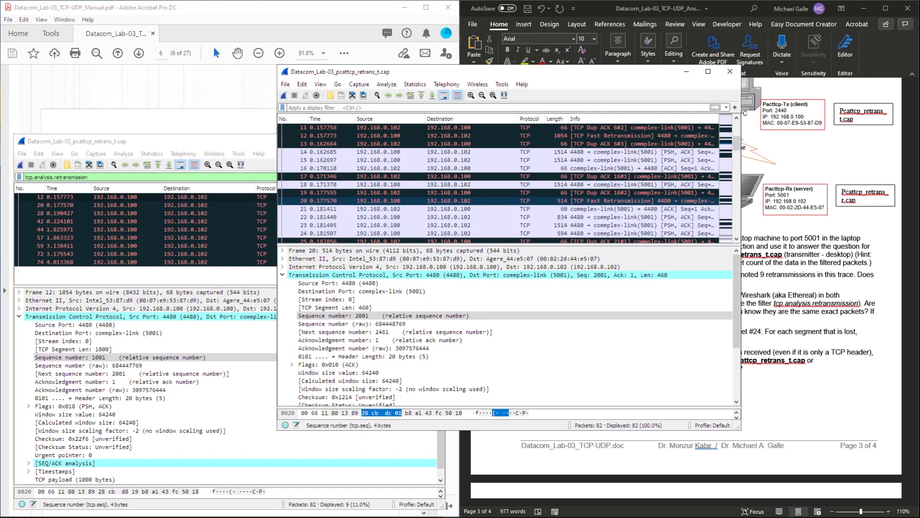
Read question 5 in the answer document, highlighting the parts on lost acknowledgment segments and on losses in the two capture files
{"action": "left_click", "coordinate": [810, 340]}
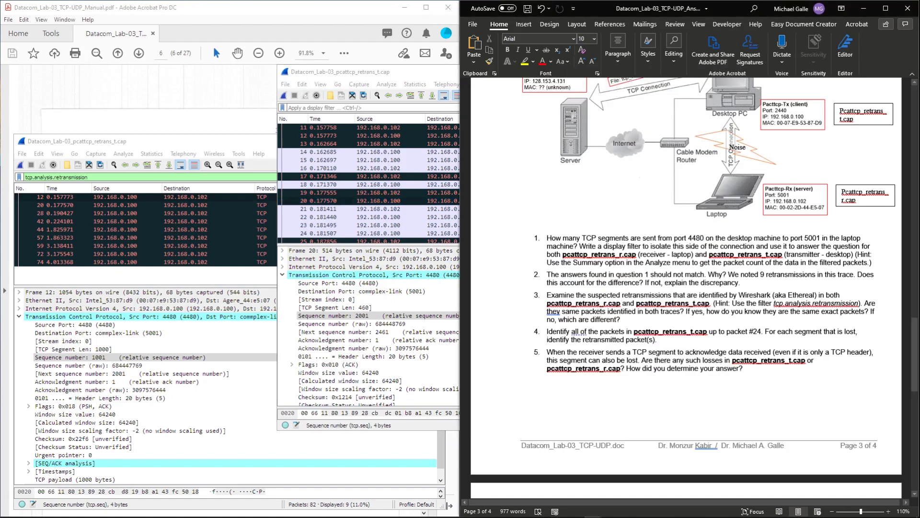
{"action": "left_click_drag", "start_coordinate": [547, 352], "coordinate": [638, 360]}
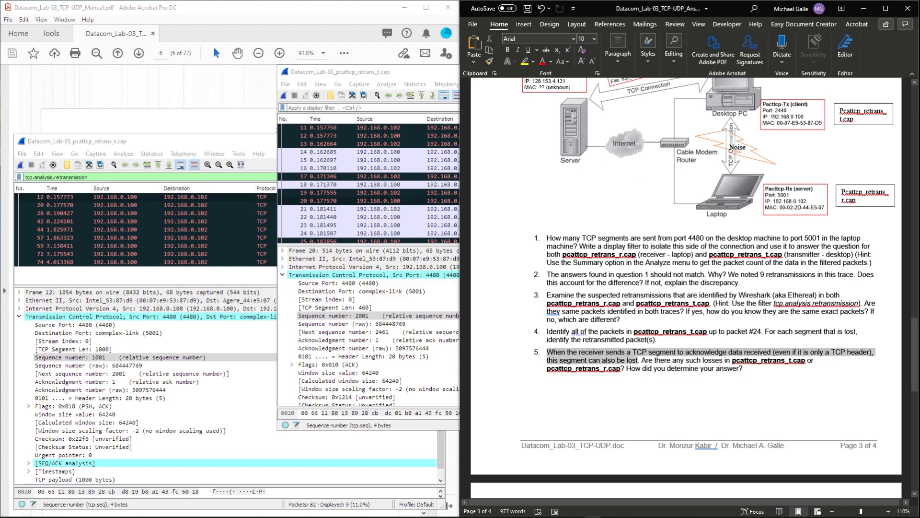
{"action": "left_click", "coordinate": [671, 383]}
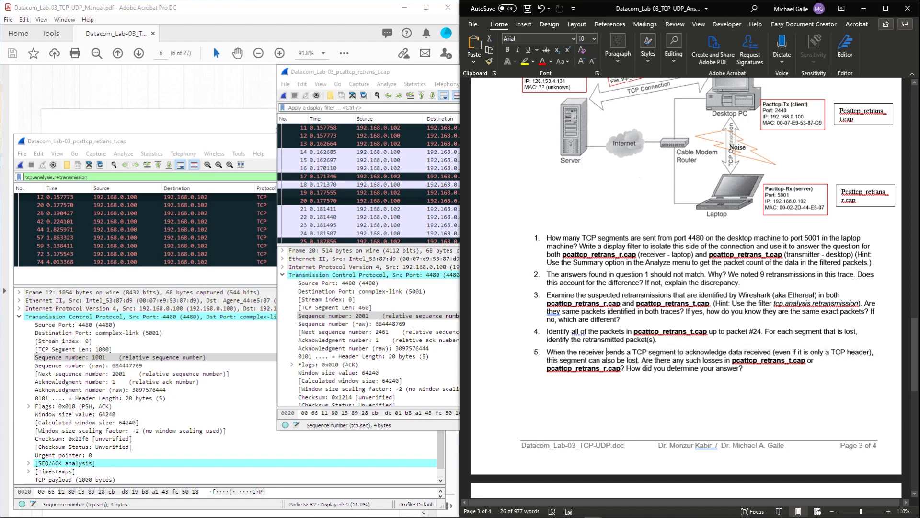
{"action": "left_click_drag", "start_coordinate": [685, 352], "coordinate": [771, 352]}
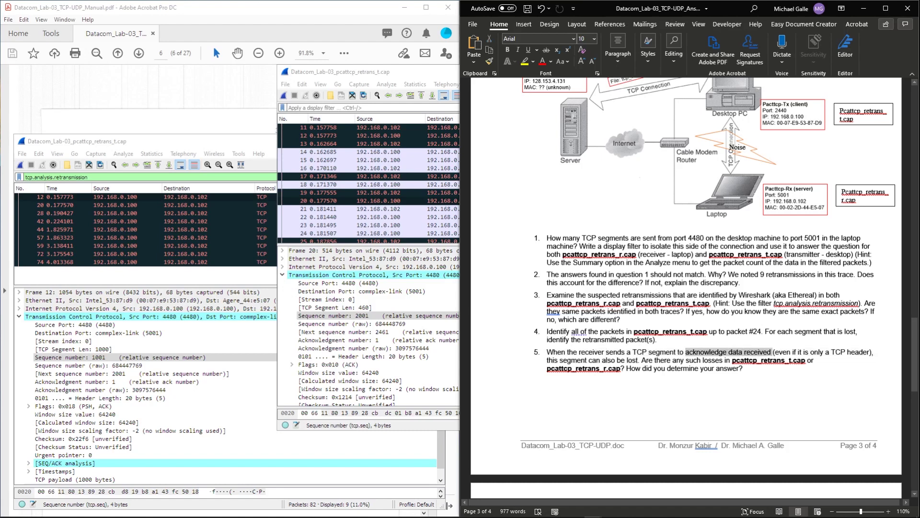
{"action": "left_click_drag", "start_coordinate": [642, 361], "coordinate": [814, 360]}
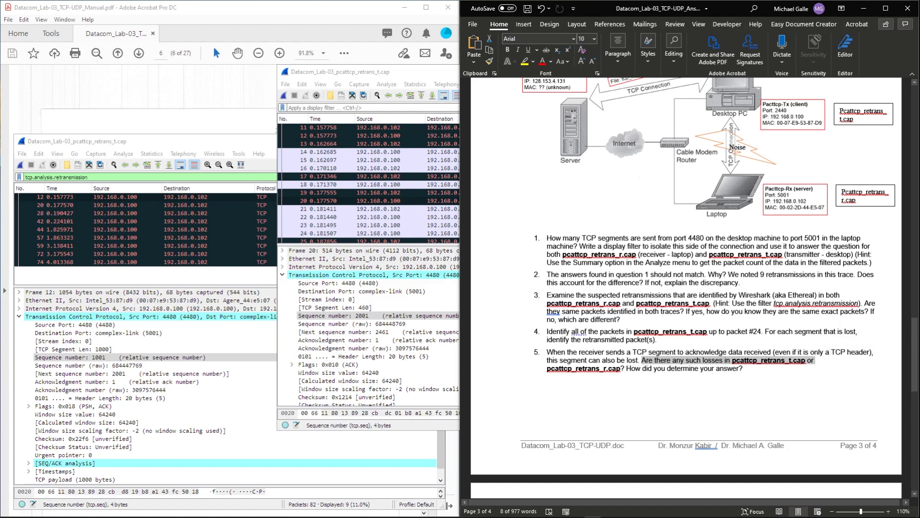
{"action": "left_click", "coordinate": [677, 368]}
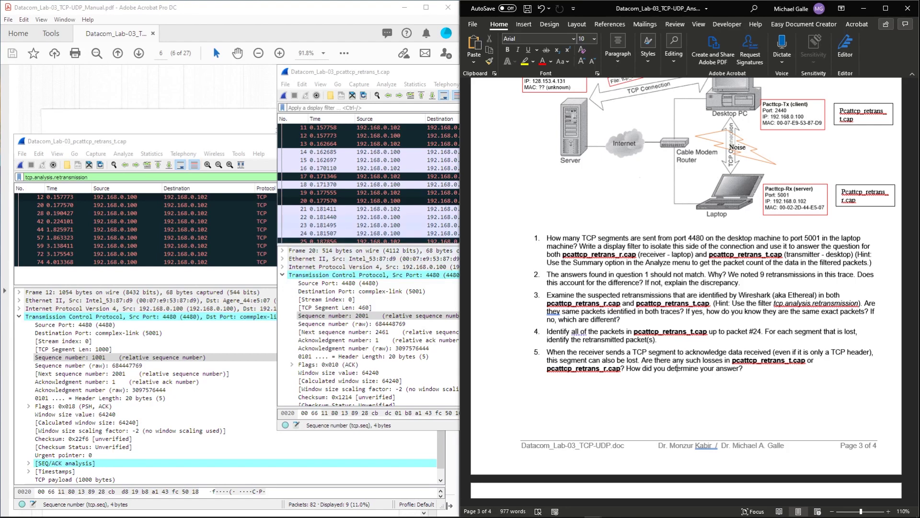
Open Datacom_Lab-03_pcattcp_retrans_r.cap in place of the unfiltered desktop capture
{"action": "left_click", "coordinate": [379, 201]}
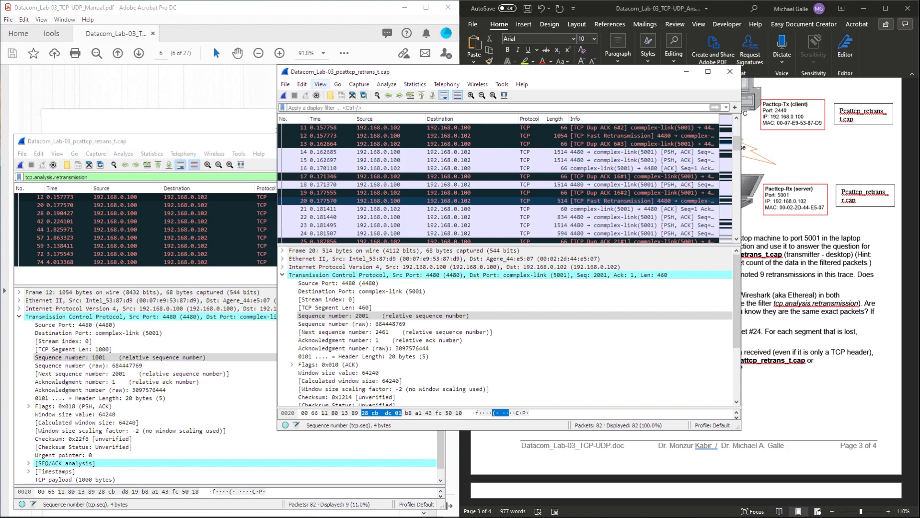
{"action": "left_click", "coordinate": [286, 83]}
{"action": "left_click", "coordinate": [301, 95]}
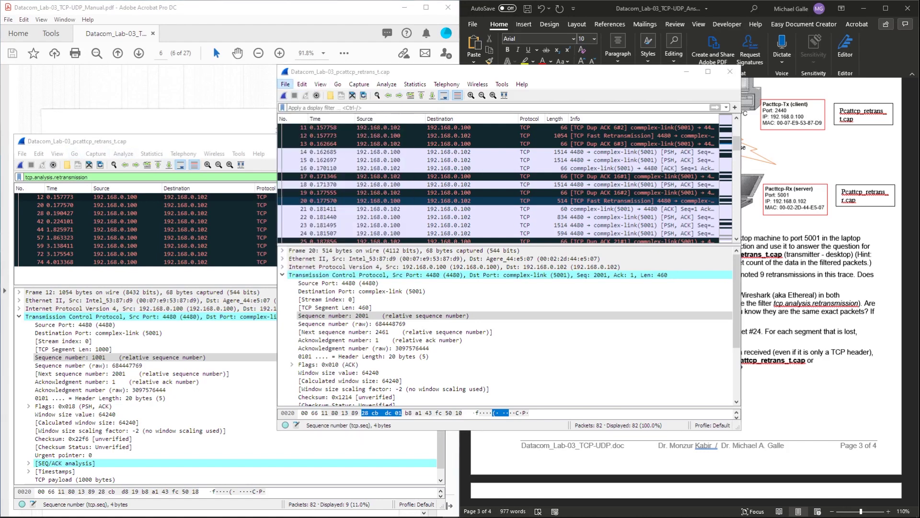
{"action": "left_click", "coordinate": [389, 127]}
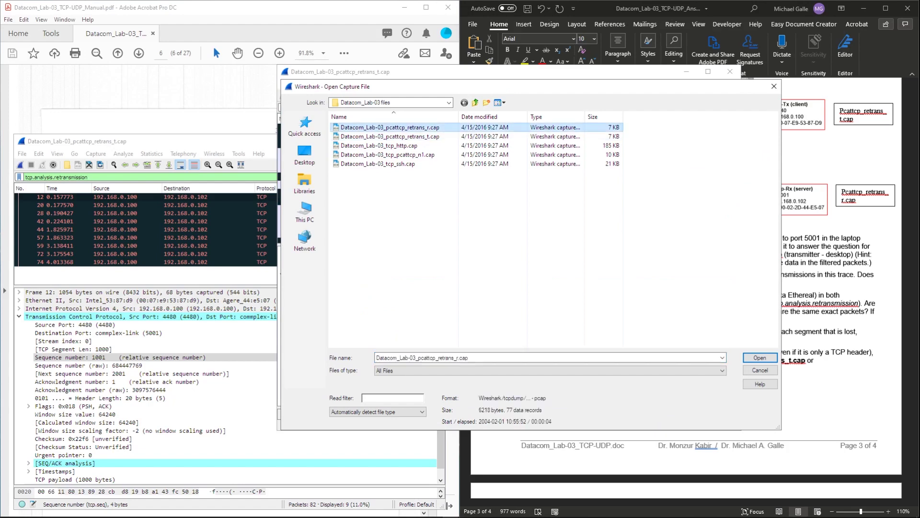
{"action": "left_click", "coordinate": [759, 357]}
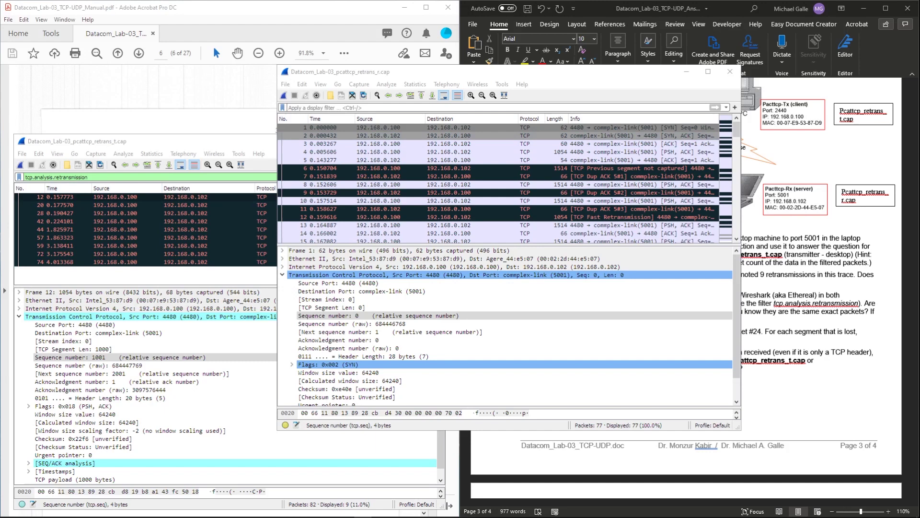
Filter the pcattcp_retrans_t.cap capture with "tcp.analysis.acks_frame and ip.src==192.168.0.102"
{"action": "left_click", "coordinate": [91, 177]}
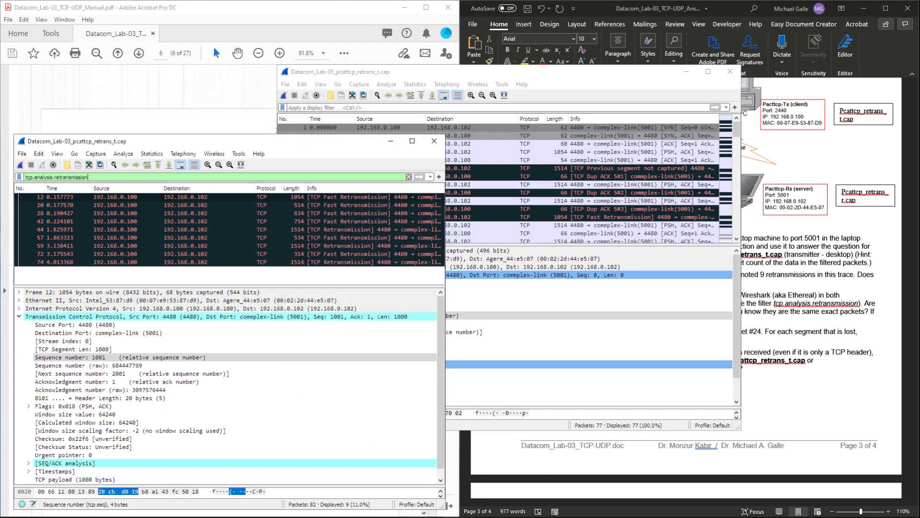
{"action": "left_click_drag", "start_coordinate": [90, 177], "coordinate": [54, 177]}
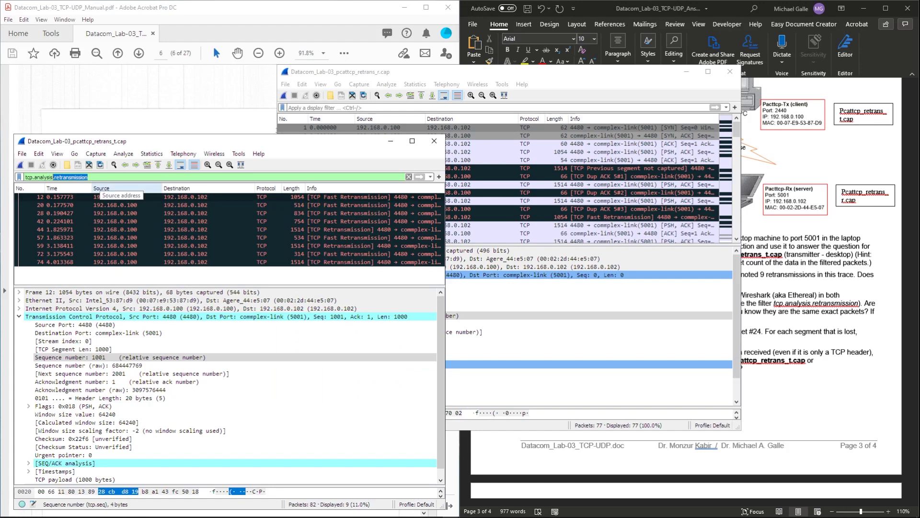
{"action": "type", "text": "ack"}
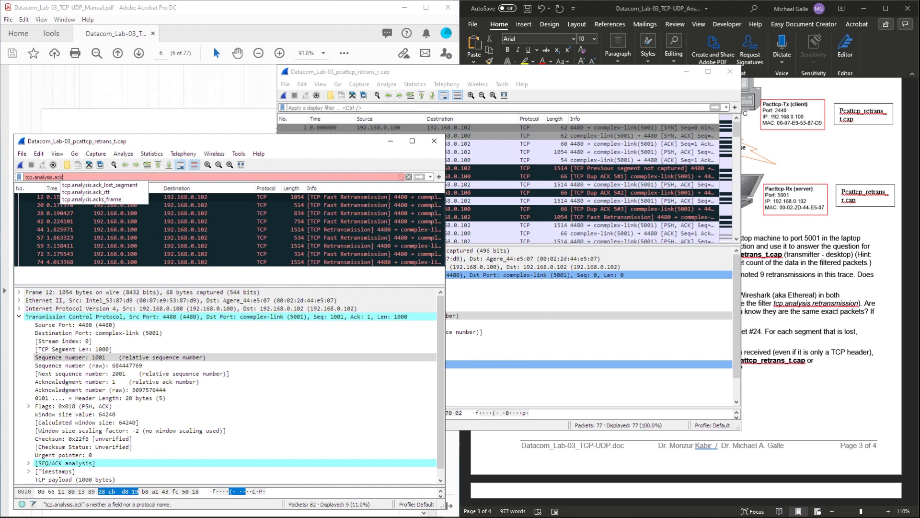
{"action": "type", "text": "s"}
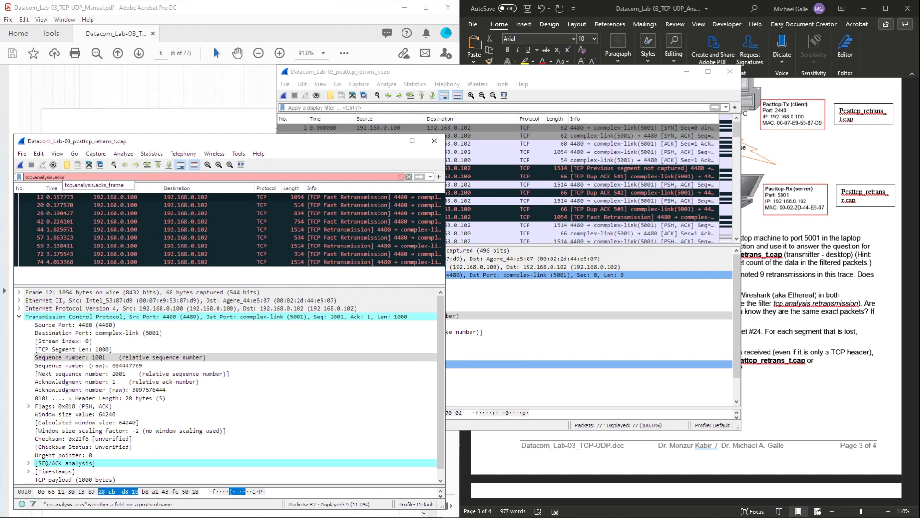
{"action": "key", "text": "Down"}
{"action": "key", "text": "Return"}
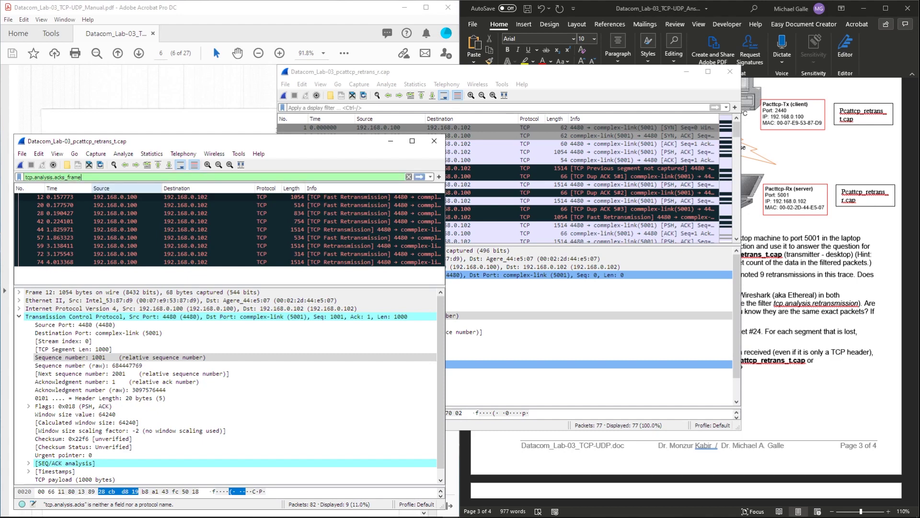
{"action": "type", "text": "and"}
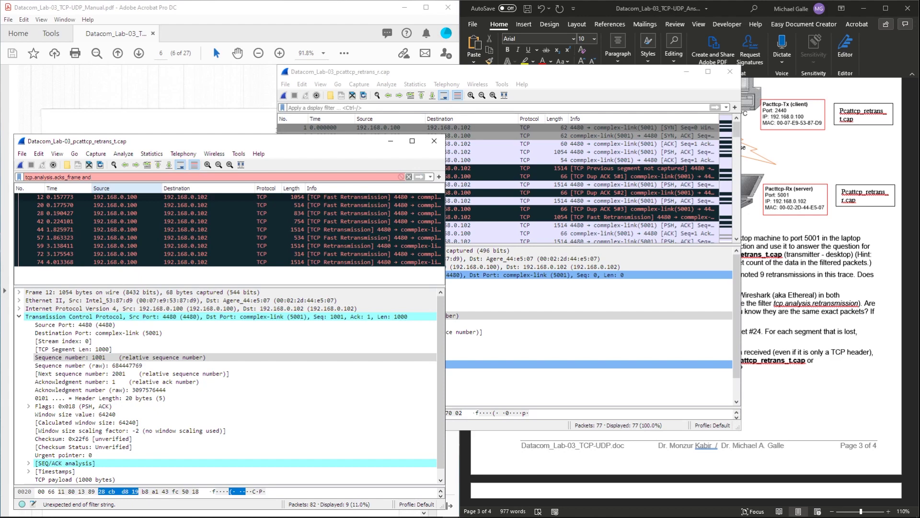
{"action": "type", "text": " ip.src"}
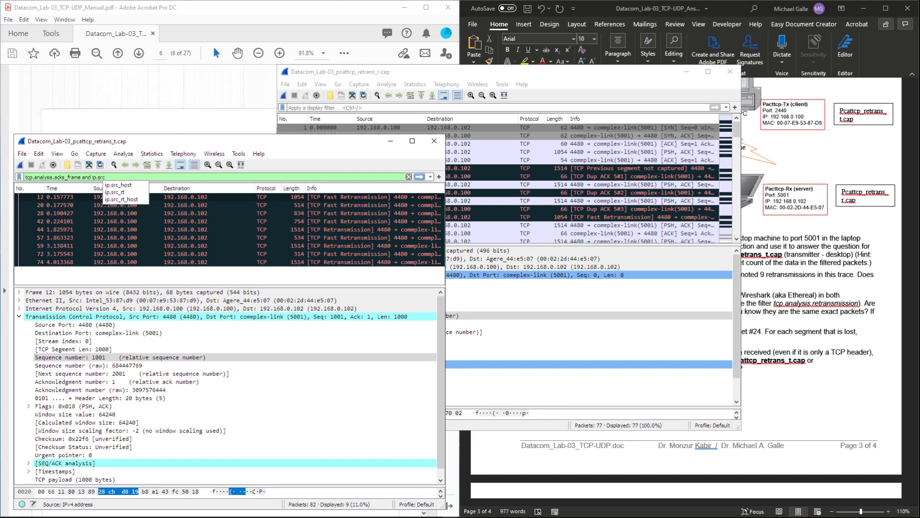
{"action": "type", "text": "==192"}
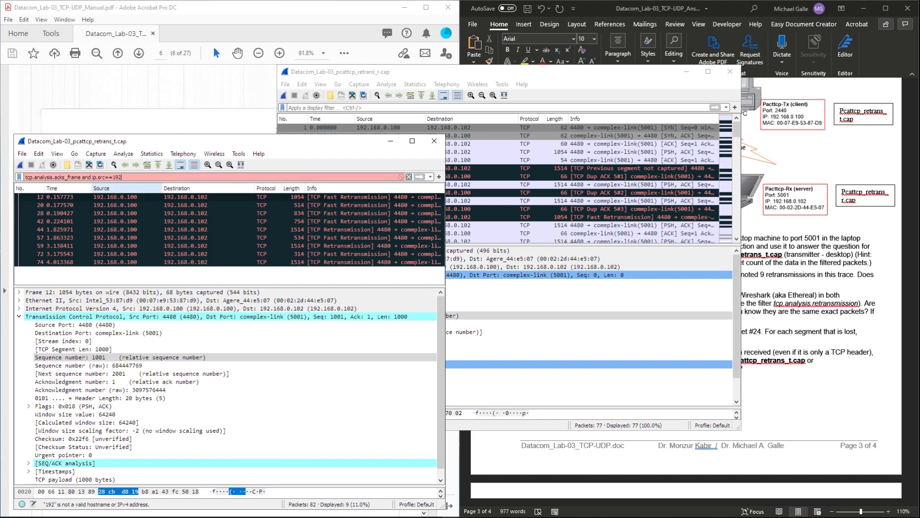
{"action": "type", "text": ".168.0.102"}
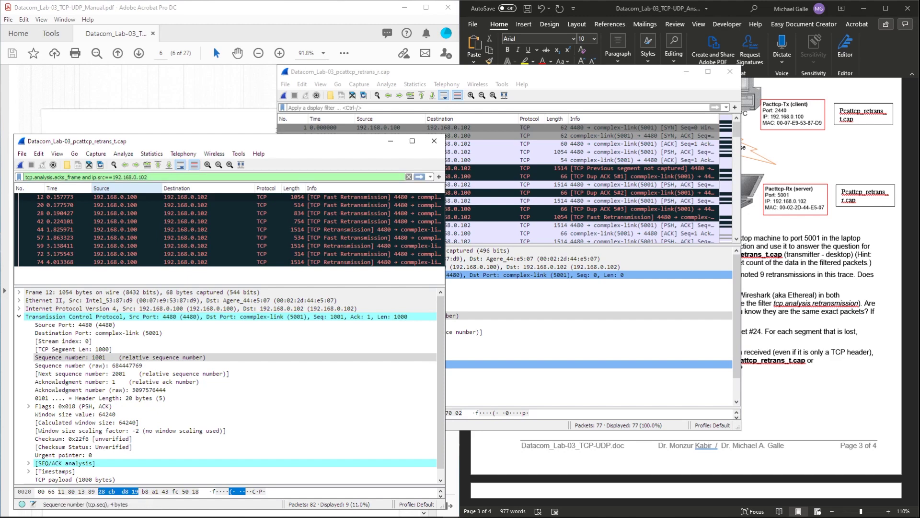
{"action": "key", "text": "Return"}
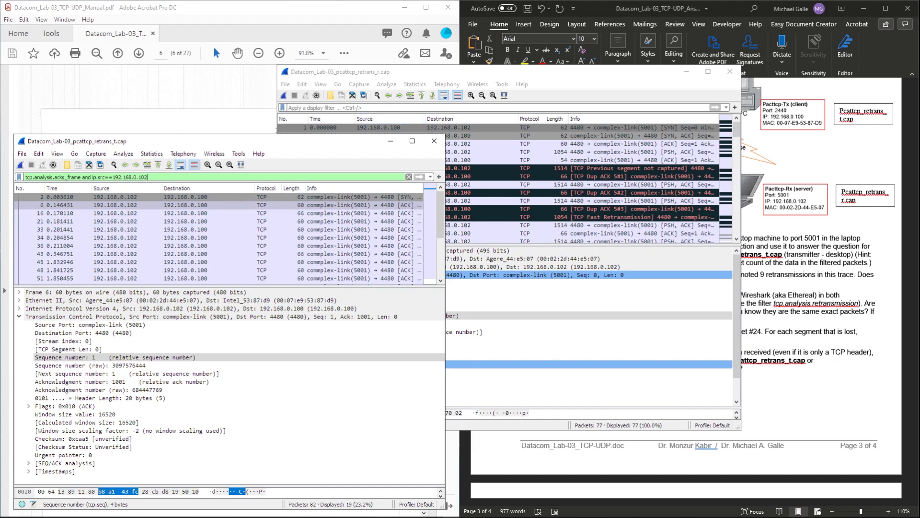
Copy the display filter from the desktop capture and apply it to the laptop capture pcattcp_retrans_r.cap
{"action": "key", "text": "ctrl+a"}
{"action": "key", "text": "ctrl+c"}
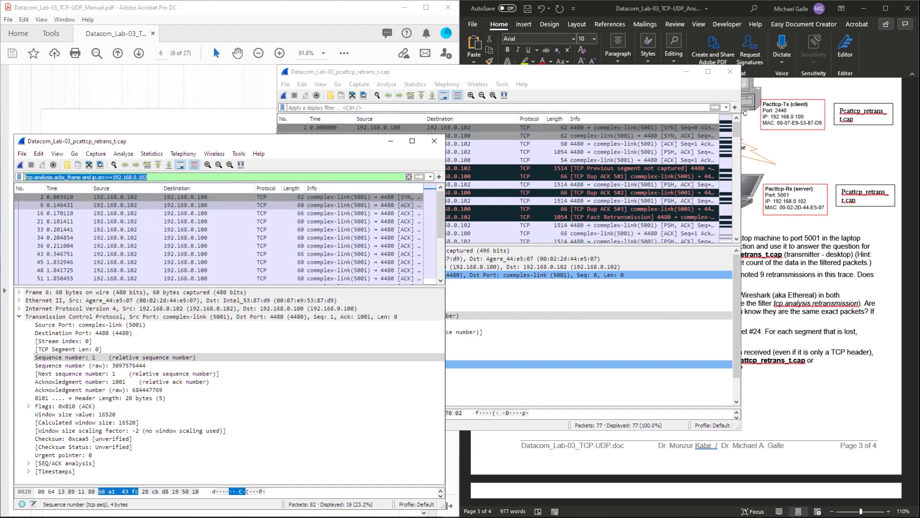
{"action": "left_click", "coordinate": [346, 108]}
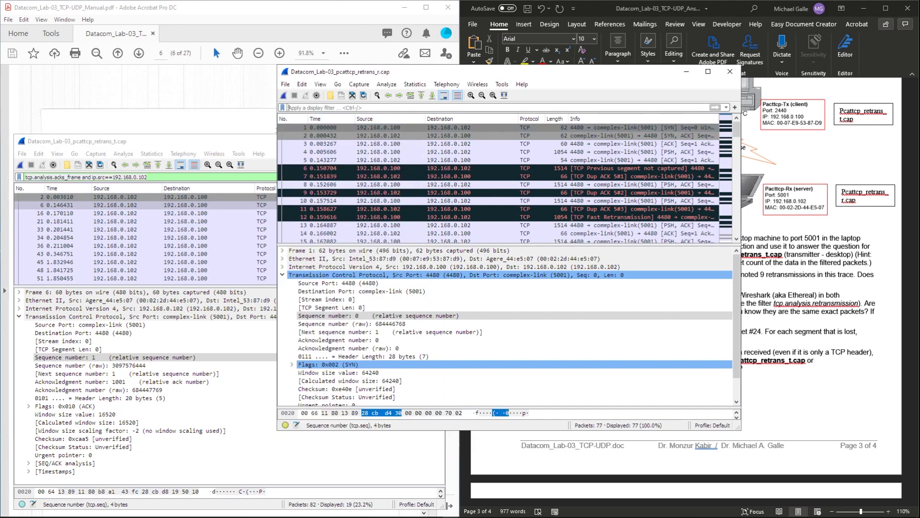
{"action": "key", "text": "ctrl+v"}
{"action": "key", "text": "Return"}
Enlarge the packet lists in both capture windows and compare the filtered ACK packets of the laptop and desktop captures
{"action": "left_click_drag", "start_coordinate": [509, 244], "coordinate": [509, 326]}
{"action": "left_click_drag", "start_coordinate": [225, 286], "coordinate": [225, 374]}
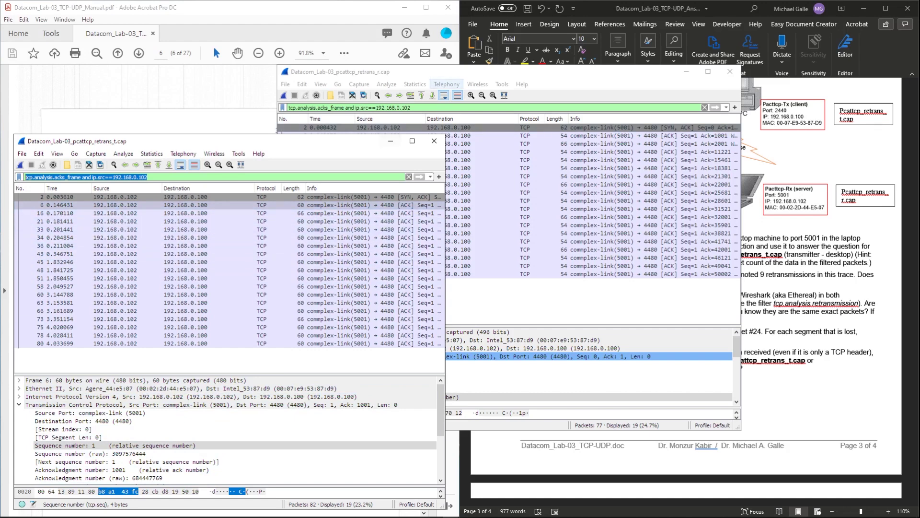
{"action": "left_click", "coordinate": [450, 72]}
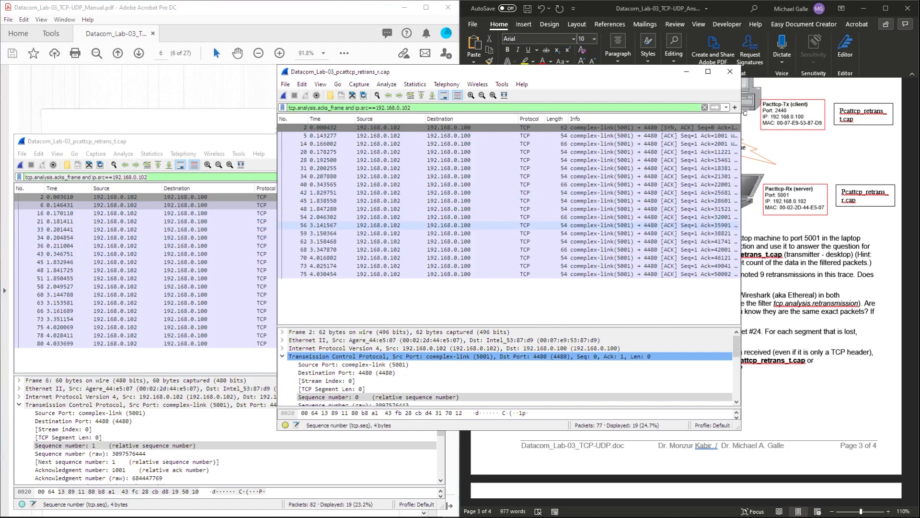
Read questions 6 and 7 about tcp_http.cap on the last page of the answer document
{"action": "left_click", "coordinate": [677, 448]}
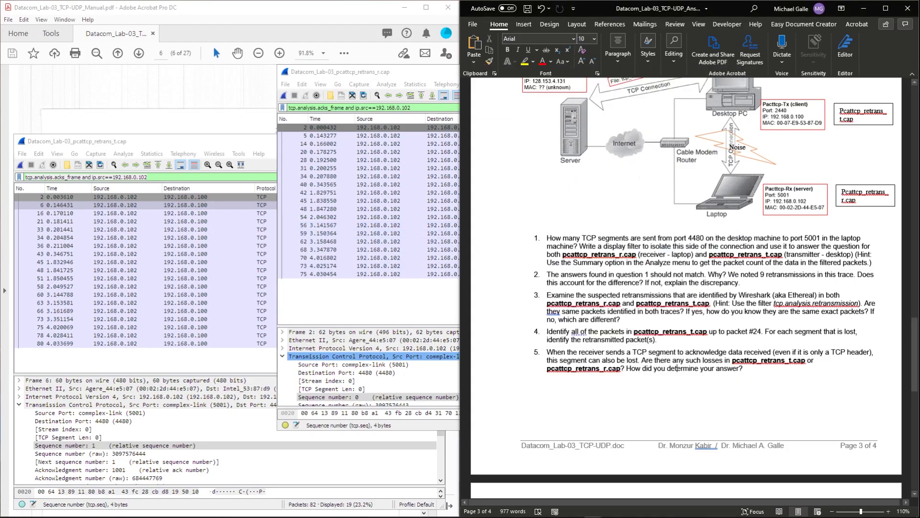
{"action": "scroll", "coordinate": [694, 288], "scroll_direction": "down", "scroll_amount": 3}
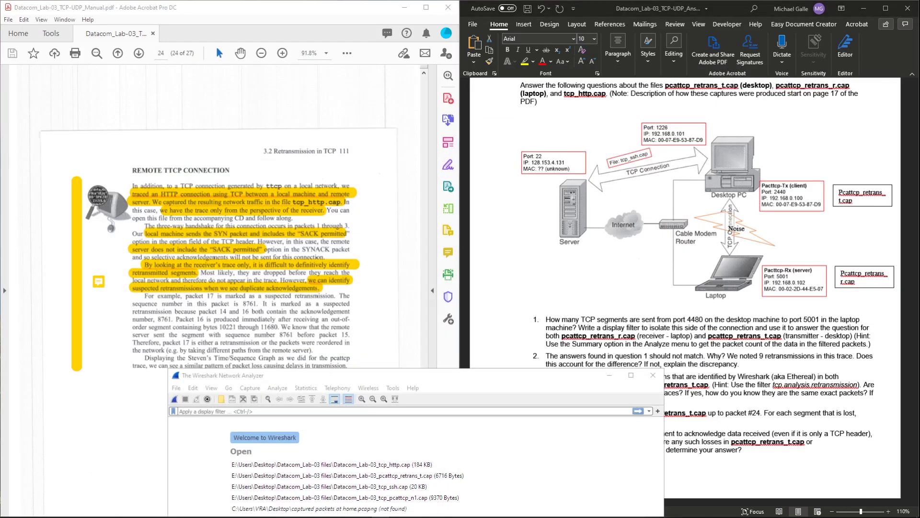
{"action": "scroll", "coordinate": [686, 287], "scroll_direction": "down", "scroll_amount": 10}
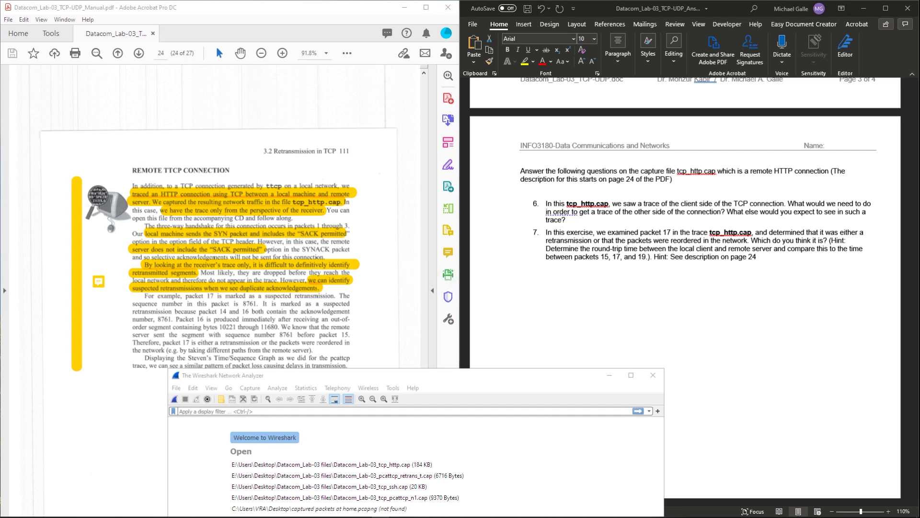
{"action": "scroll", "coordinate": [685, 287], "scroll_direction": "down", "scroll_amount": 15}
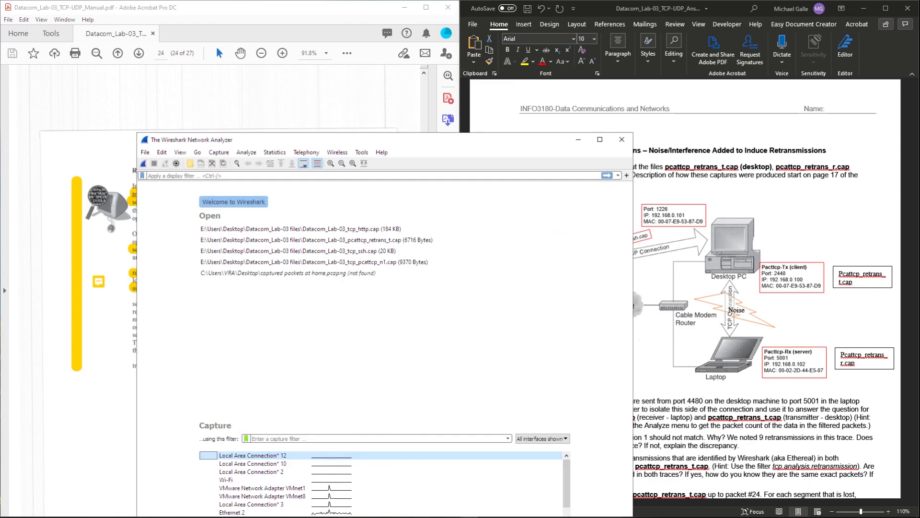
{"action": "scroll", "coordinate": [685, 287], "scroll_direction": "down", "scroll_amount": 15}
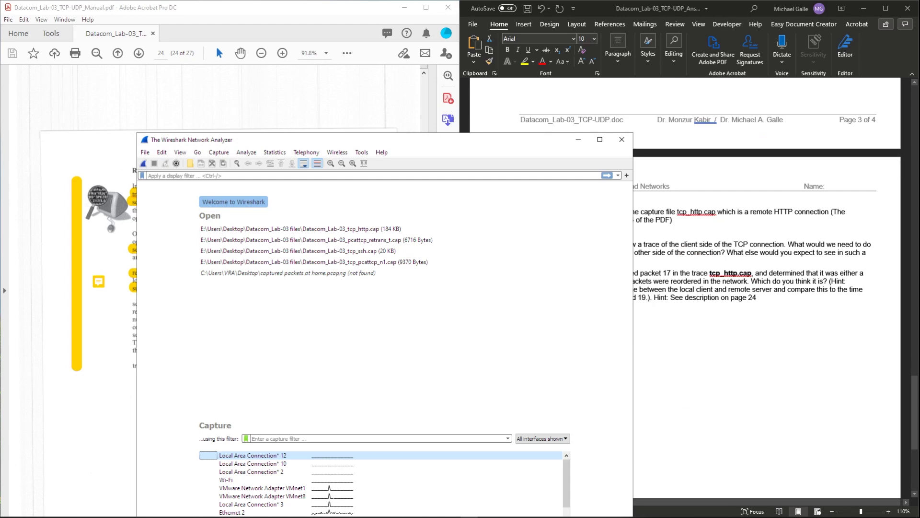
Open the Datacom_Lab-03_tcp_http.cap capture and move its window clear of the manual text and the questions
{"action": "left_click", "coordinate": [144, 152]}
{"action": "left_click", "coordinate": [161, 163]}
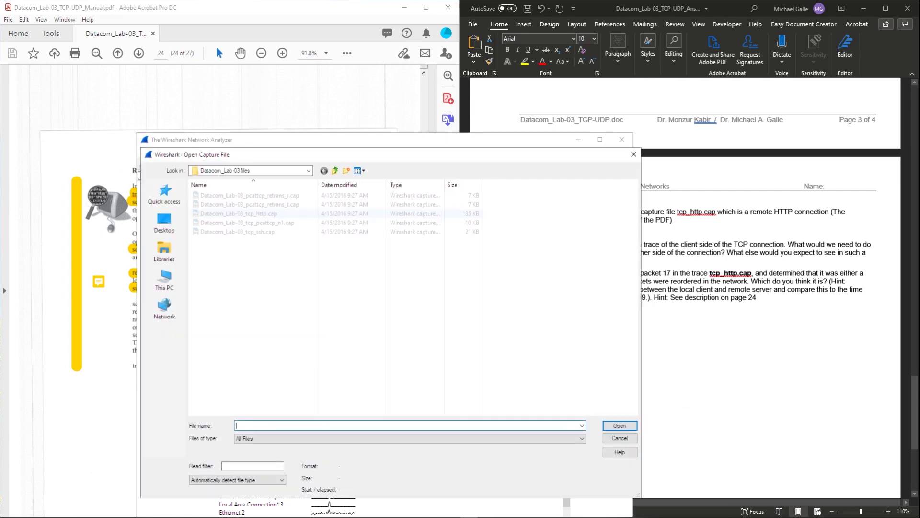
{"action": "left_click", "coordinate": [238, 214]}
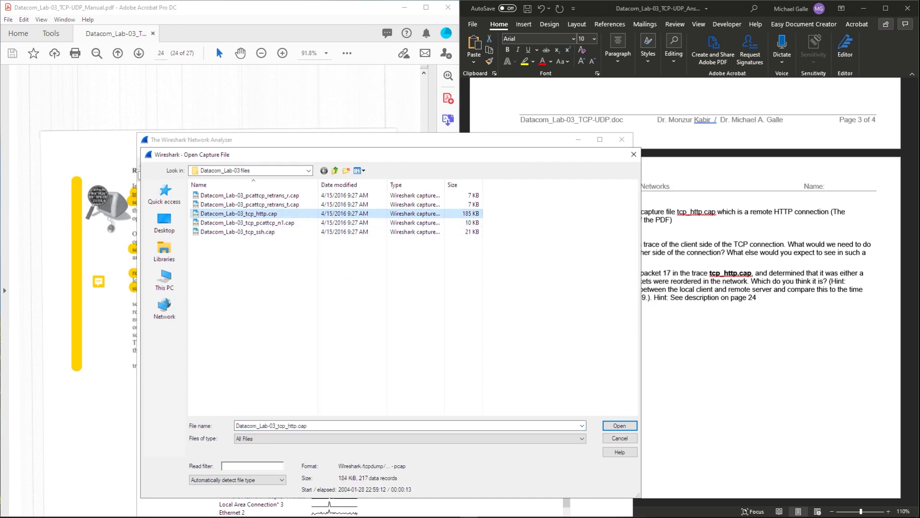
{"action": "left_click", "coordinate": [619, 426]}
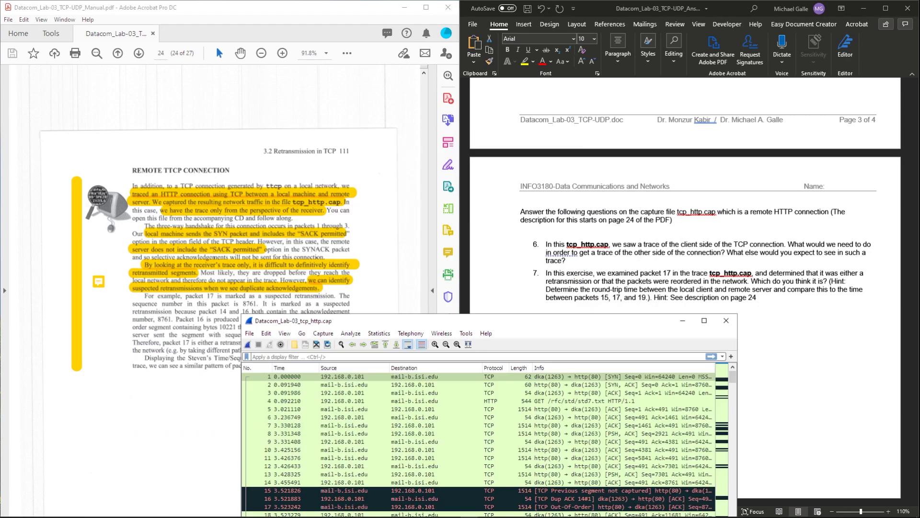
{"action": "left_click_drag", "start_coordinate": [480, 320], "coordinate": [401, 370]}
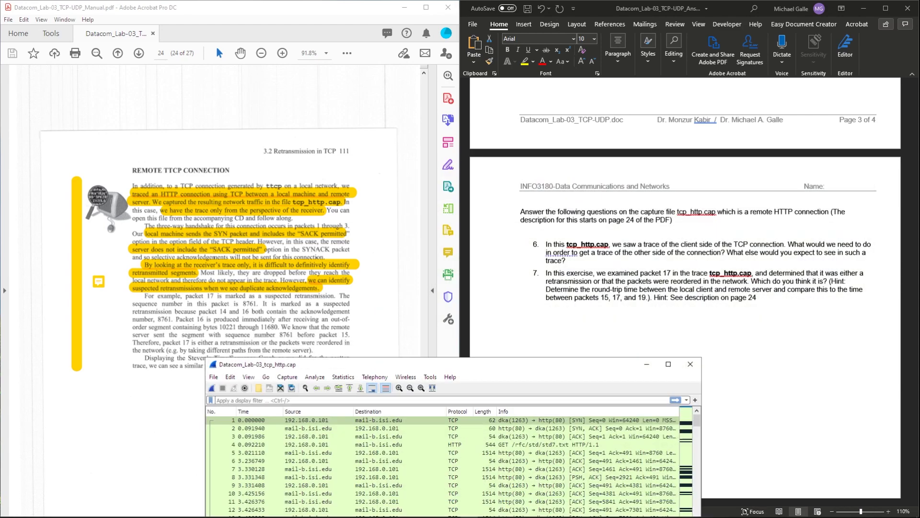
Step through the three-way handshake packets 1 to 3 of tcp_http.cap alongside the Exercise 2 network diagram
{"action": "scroll", "coordinate": [685, 216], "scroll_direction": "up", "scroll_amount": 10}
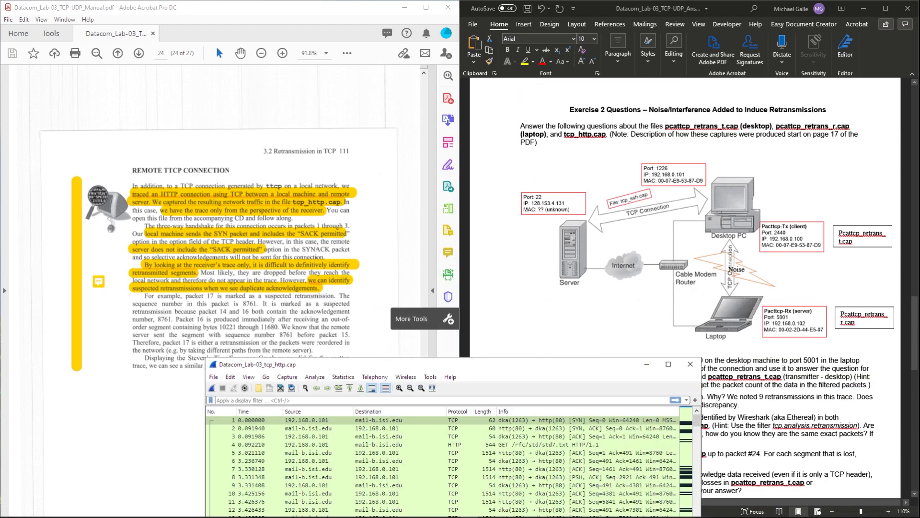
{"action": "left_click_drag", "start_coordinate": [438, 364], "coordinate": [432, 180]}
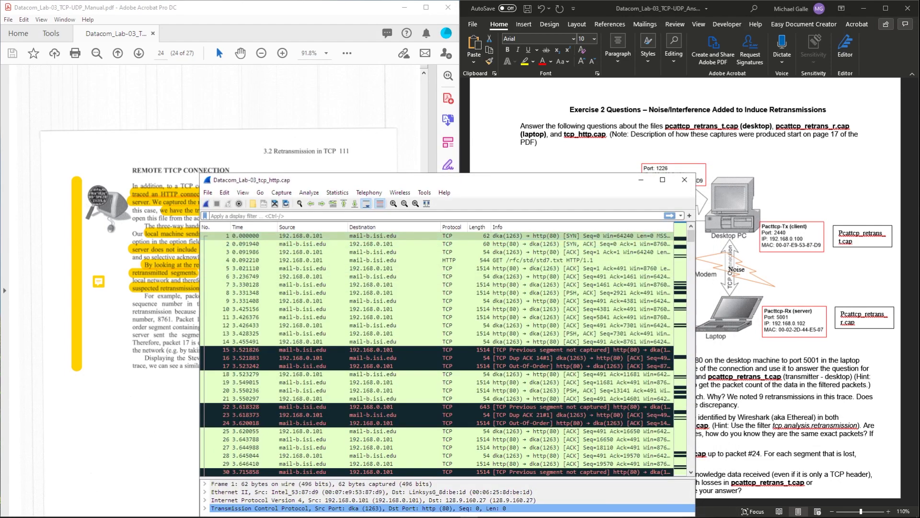
{"action": "left_click_drag", "start_coordinate": [398, 179], "coordinate": [399, 254]}
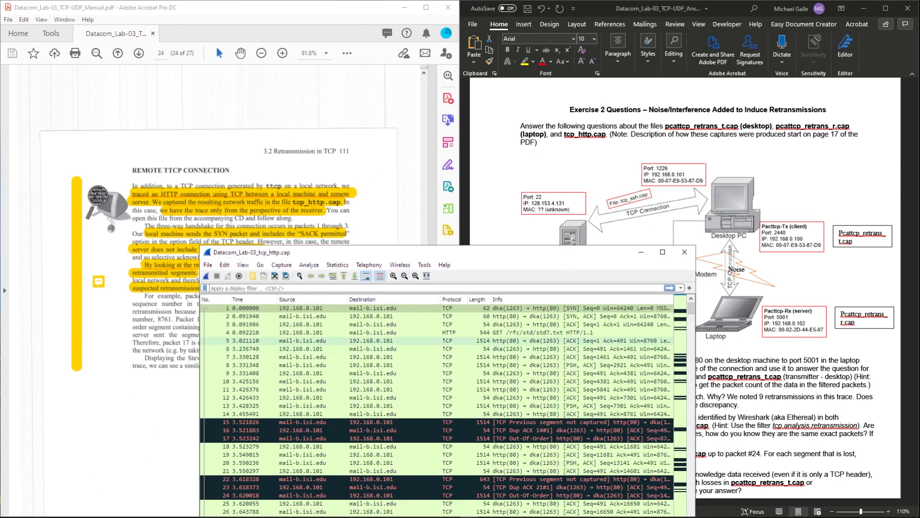
{"action": "key", "text": "Down"}
{"action": "key", "text": "Down"}
{"action": "left_click_drag", "start_coordinate": [299, 256], "coordinate": [217, 203]}
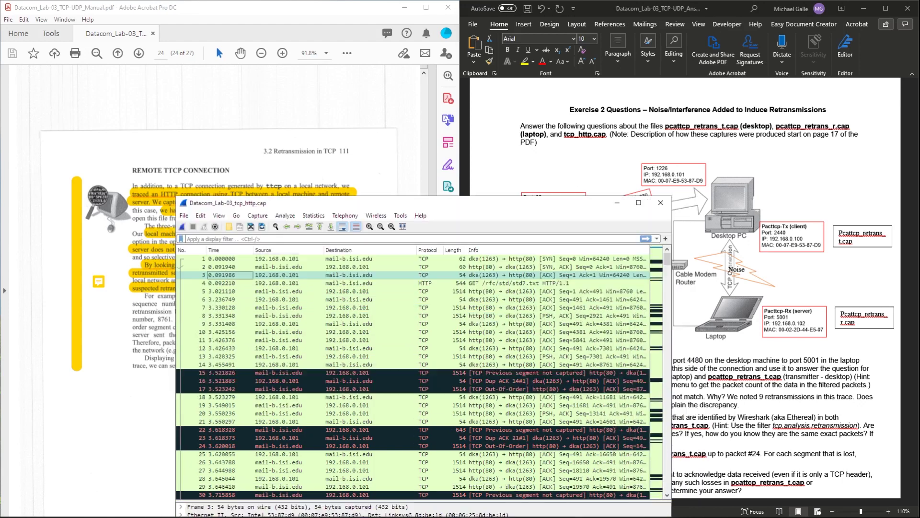
{"action": "key", "text": "Up"}
{"action": "key", "text": "Up"}
{"action": "key", "text": "Down"}
{"action": "key", "text": "Down"}
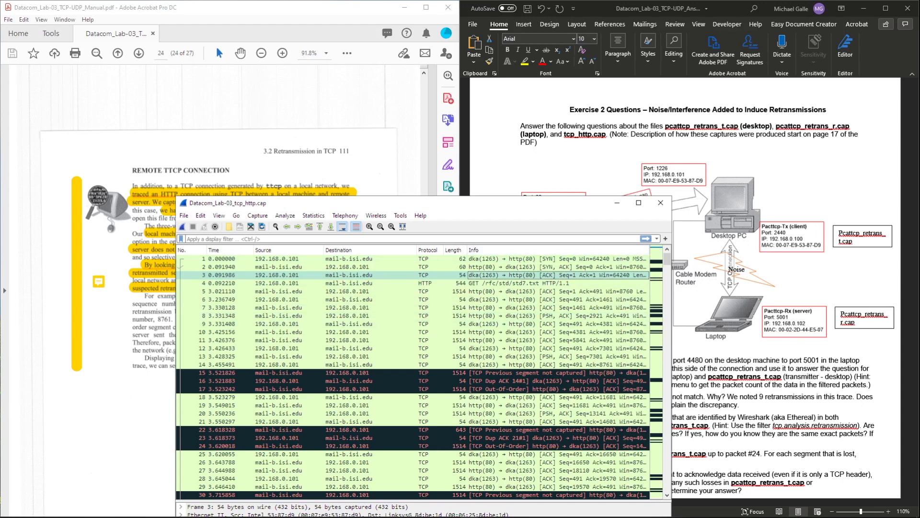
{"action": "left_click_drag", "start_coordinate": [383, 203], "coordinate": [443, 310]}
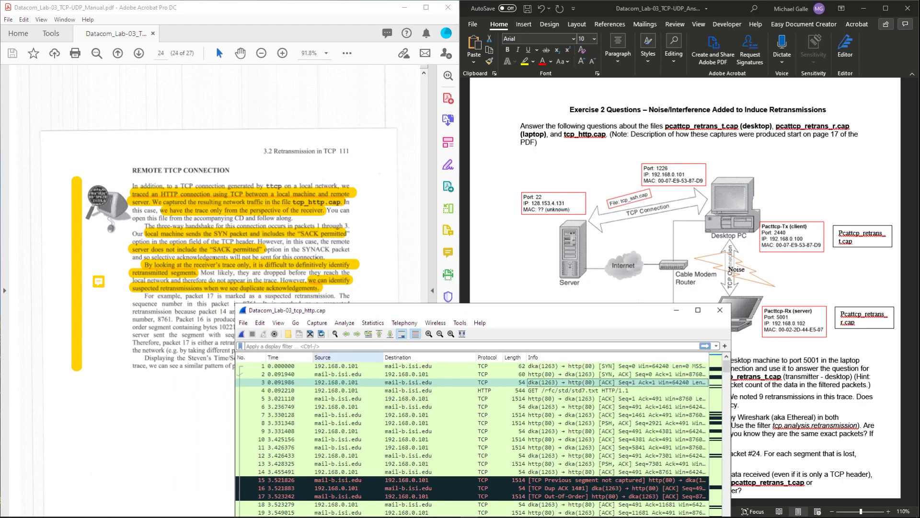
Select packet 1 of tcp_http.cap and compare the trace with the network diagram and the manual's Remote TTCP Connection text
{"action": "left_click", "coordinate": [336, 365]}
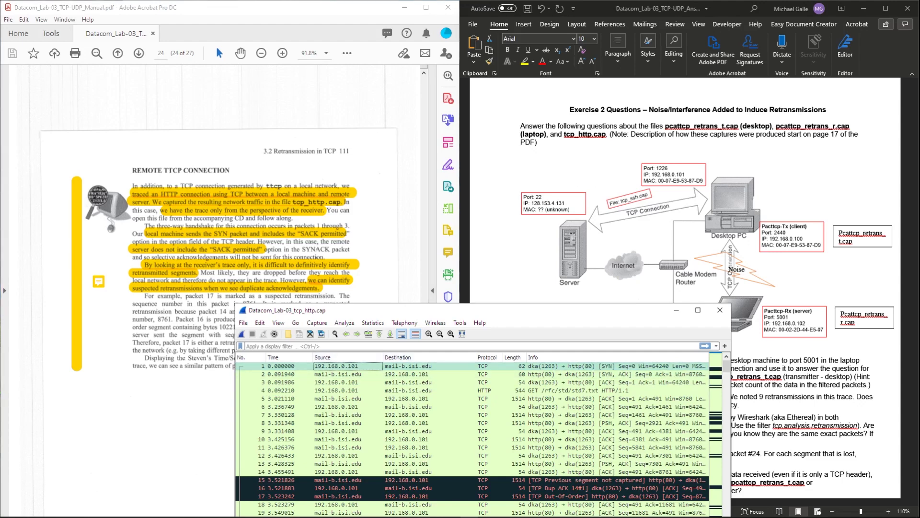
{"action": "left_click_drag", "start_coordinate": [479, 310], "coordinate": [450, 168]}
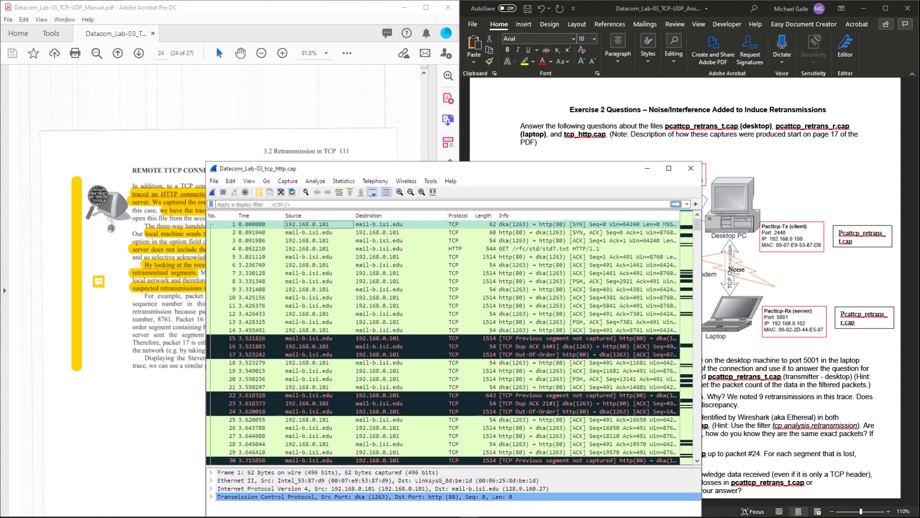
{"action": "left_click_drag", "start_coordinate": [450, 169], "coordinate": [419, 80]}
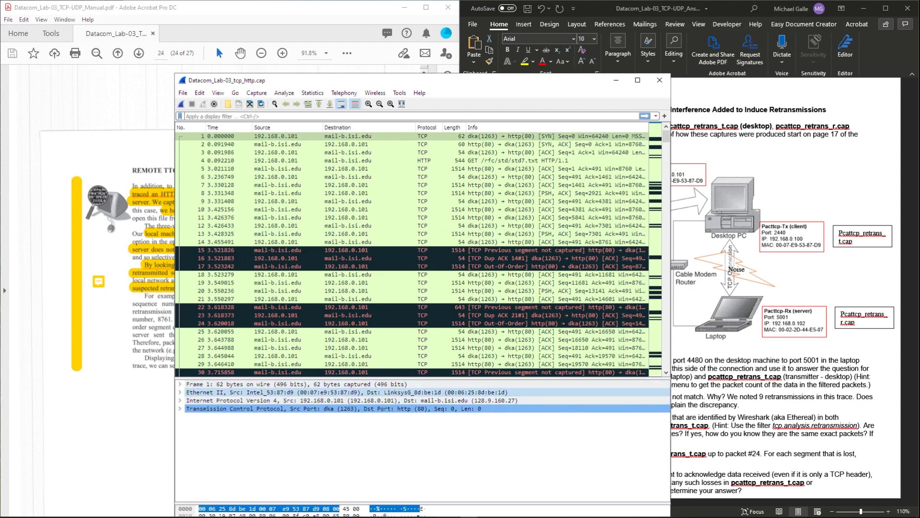
{"action": "left_click_drag", "start_coordinate": [509, 81], "coordinate": [282, 153]}
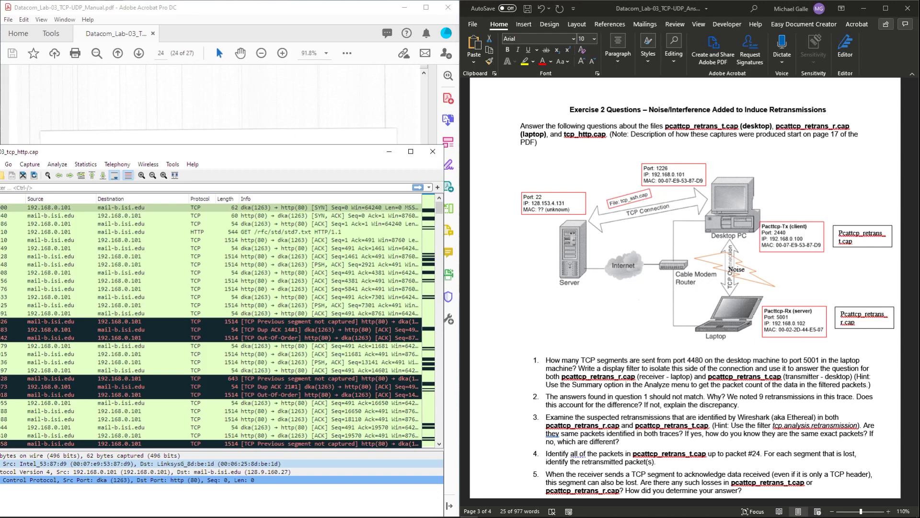
{"action": "left_click_drag", "start_coordinate": [252, 155], "coordinate": [406, 75]}
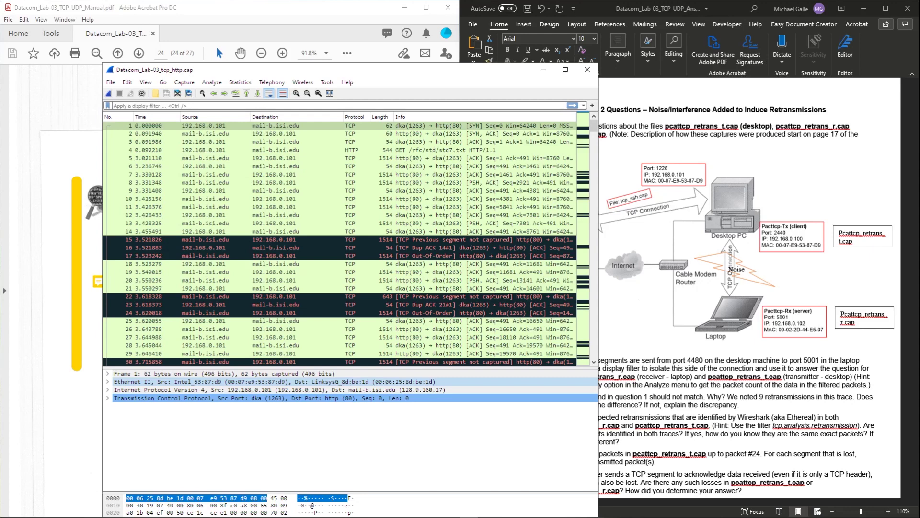
{"action": "left_click_drag", "start_coordinate": [306, 71], "coordinate": [614, 175]}
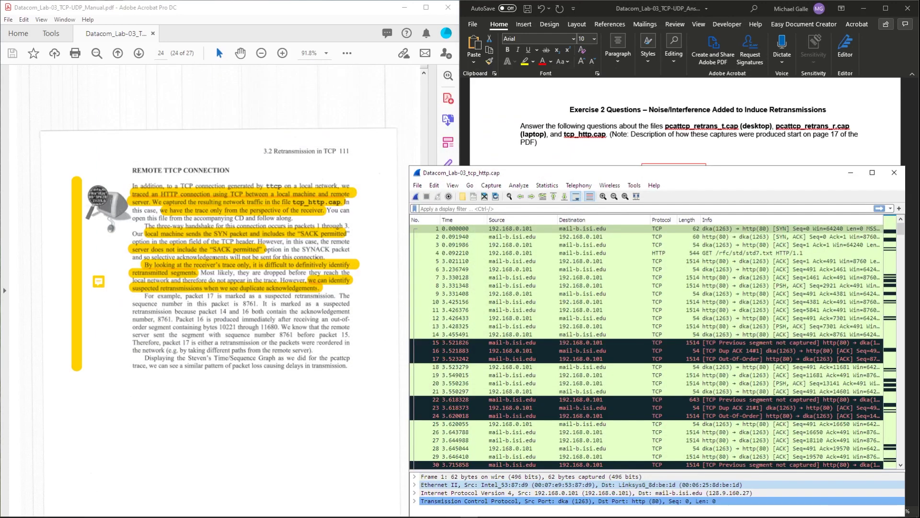
{"action": "left_click_drag", "start_coordinate": [479, 173], "coordinate": [221, 325]}
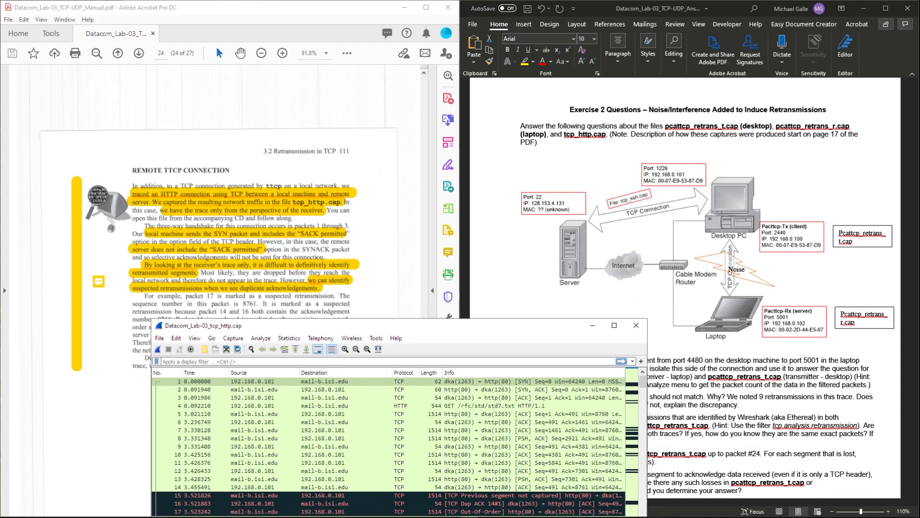
Expand the Transmission Control Protocol details and examine the TCP options of the SYN packet 1 and the SYN, ACK packet 2
{"action": "left_click_drag", "start_coordinate": [377, 329], "coordinate": [308, 107]}
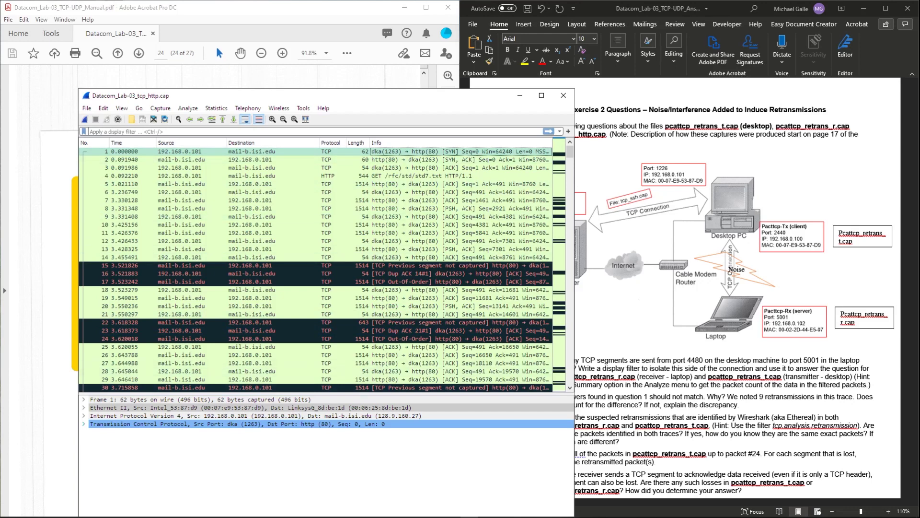
{"action": "key", "text": "Right"}
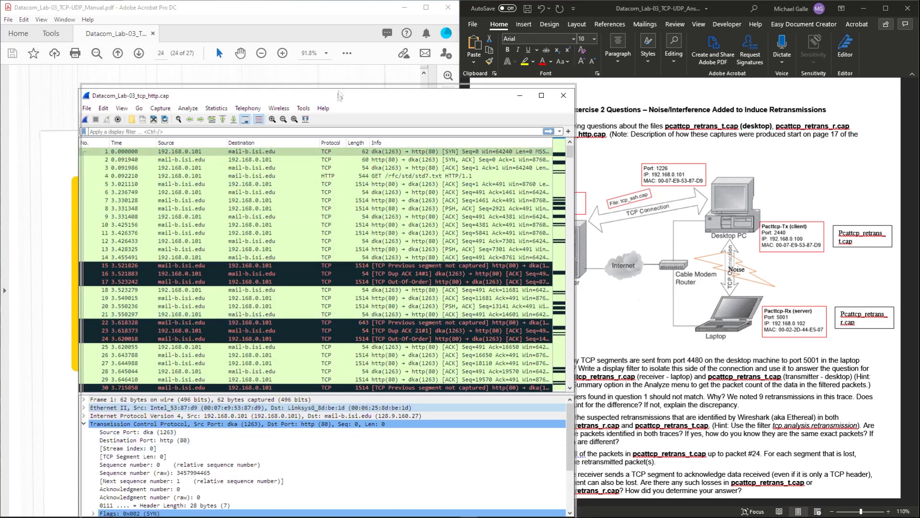
{"action": "left_click_drag", "start_coordinate": [335, 100], "coordinate": [333, 33]}
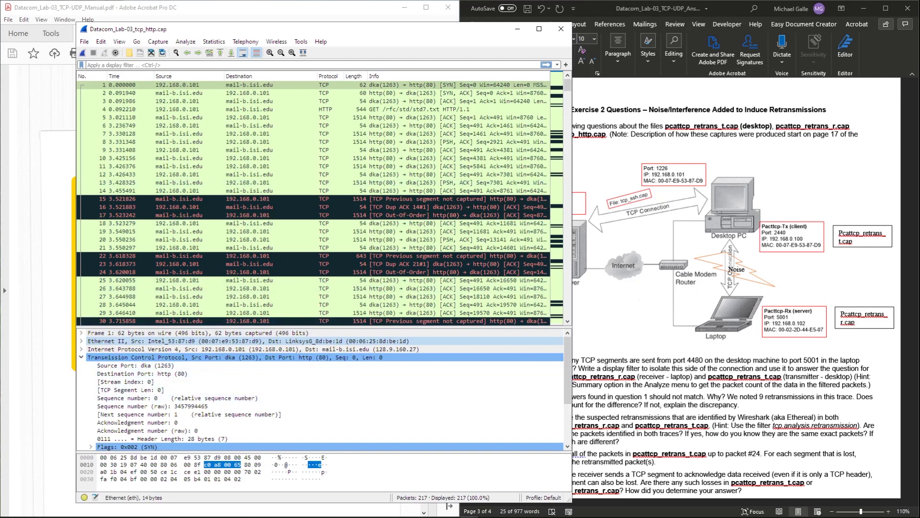
{"action": "scroll", "coordinate": [321, 388], "scroll_direction": "down", "scroll_amount": 3}
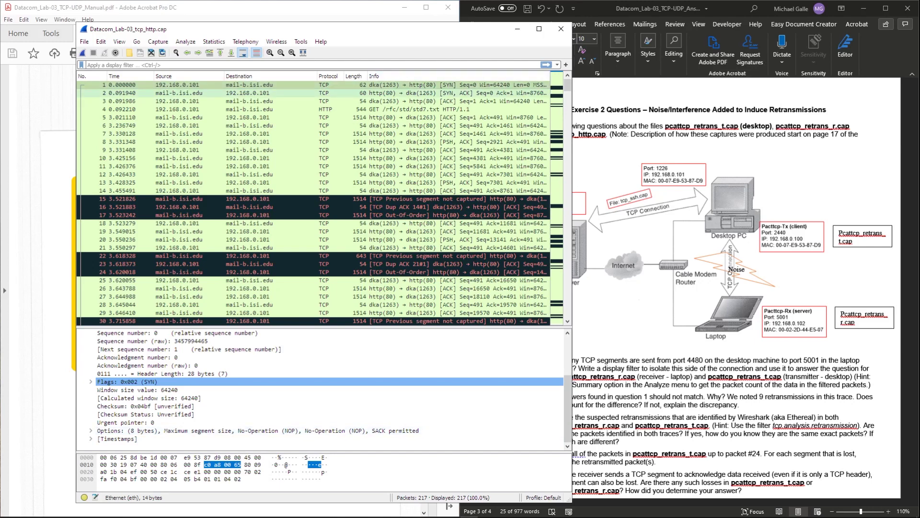
{"action": "left_click", "coordinate": [408, 93]}
{"action": "scroll", "coordinate": [326, 388], "scroll_direction": "down", "scroll_amount": 3}
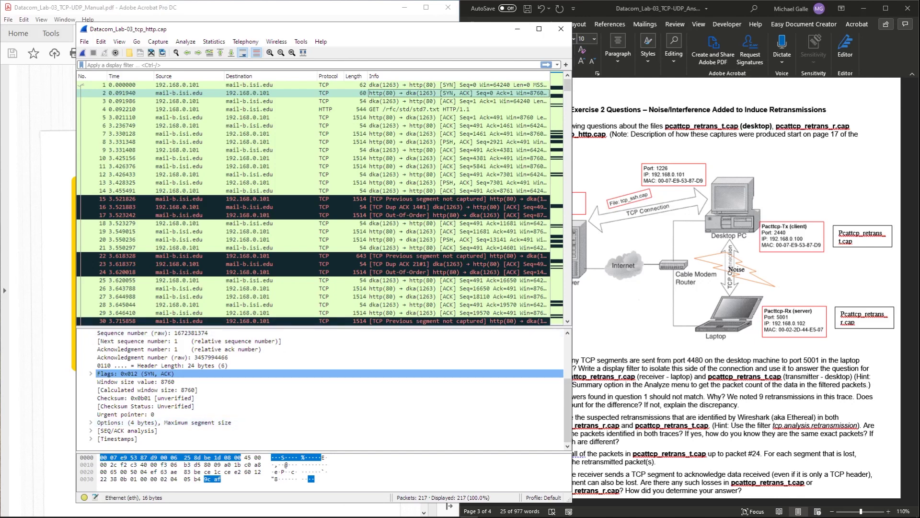
Place the capture beside the manual's retransmission text and inspect the TCP details of packets 17, 16 and 15
{"action": "left_click_drag", "start_coordinate": [307, 29], "coordinate": [681, 151]}
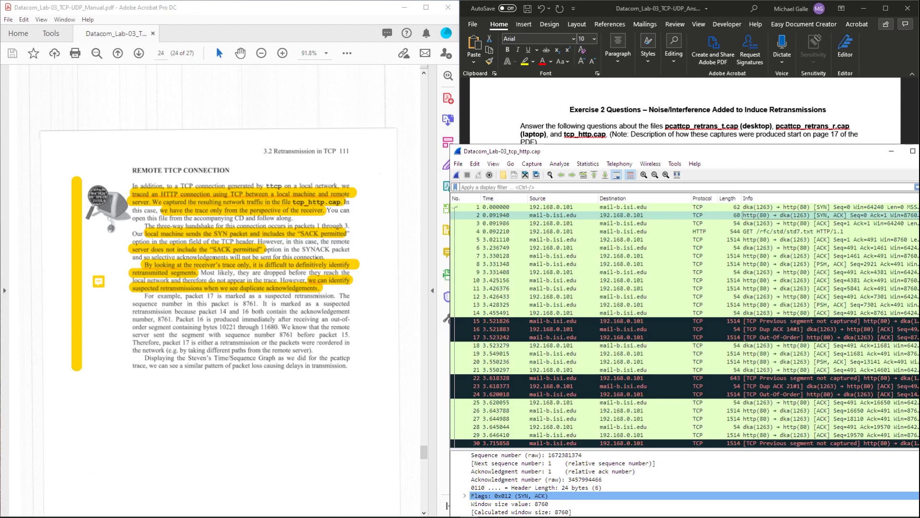
{"action": "left_click_drag", "start_coordinate": [392, 7], "coordinate": [381, 28]}
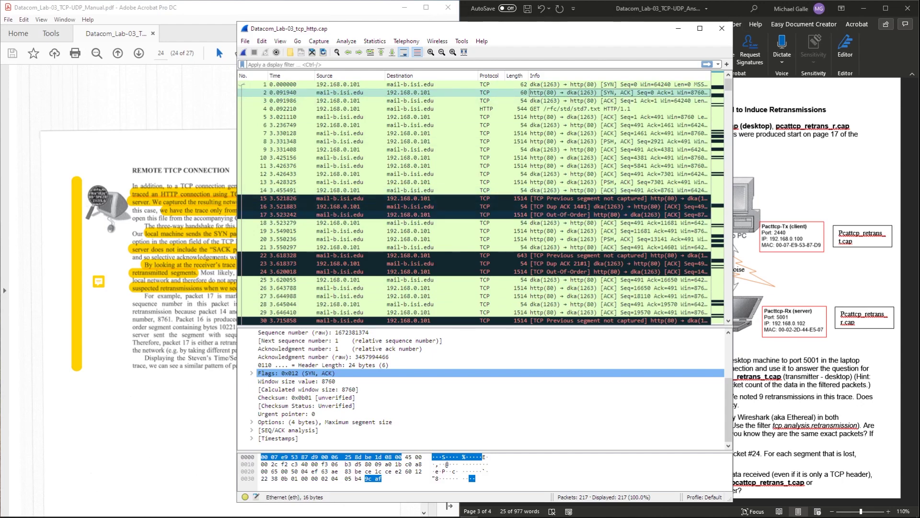
{"action": "left_click_drag", "start_coordinate": [362, 29], "coordinate": [506, 34]}
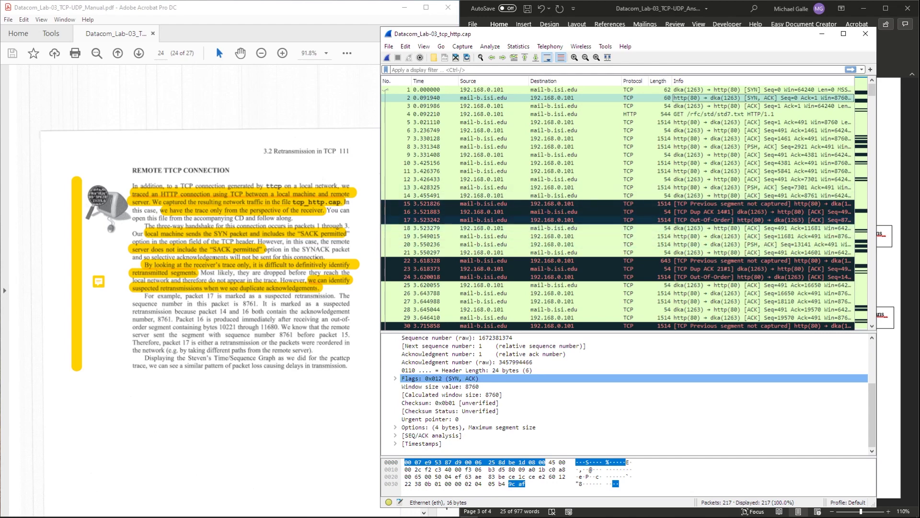
{"action": "left_click", "coordinate": [493, 220]}
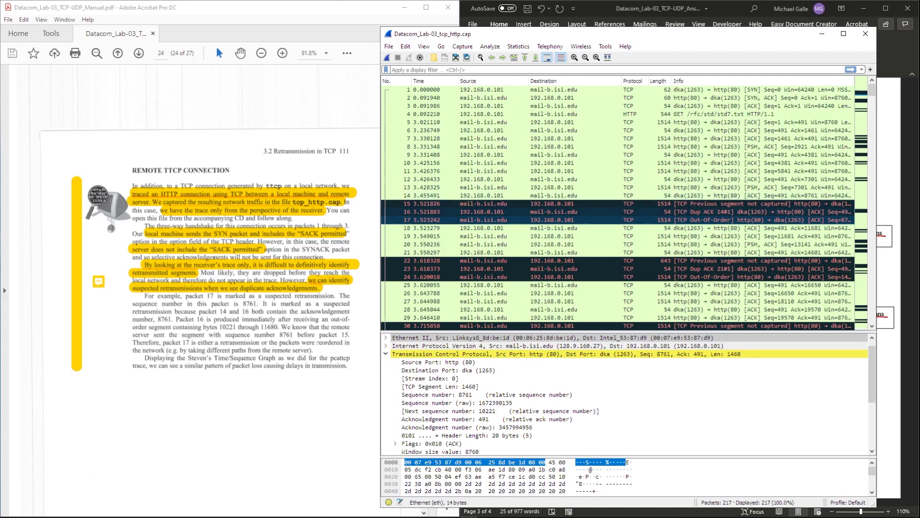
{"action": "left_click", "coordinate": [493, 212]}
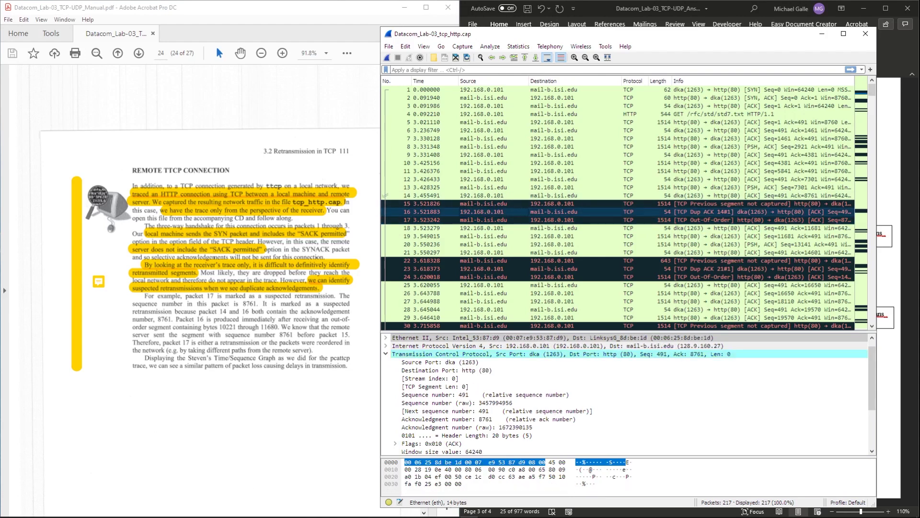
{"action": "left_click", "coordinate": [494, 203]}
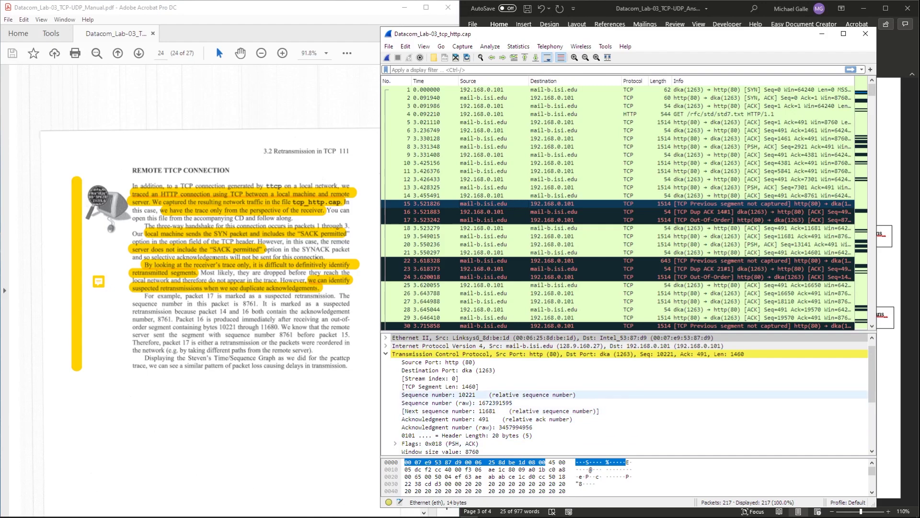
Alternate between packets 17 and 15 to compare their sequence numbers
{"action": "left_click", "coordinate": [508, 220]}
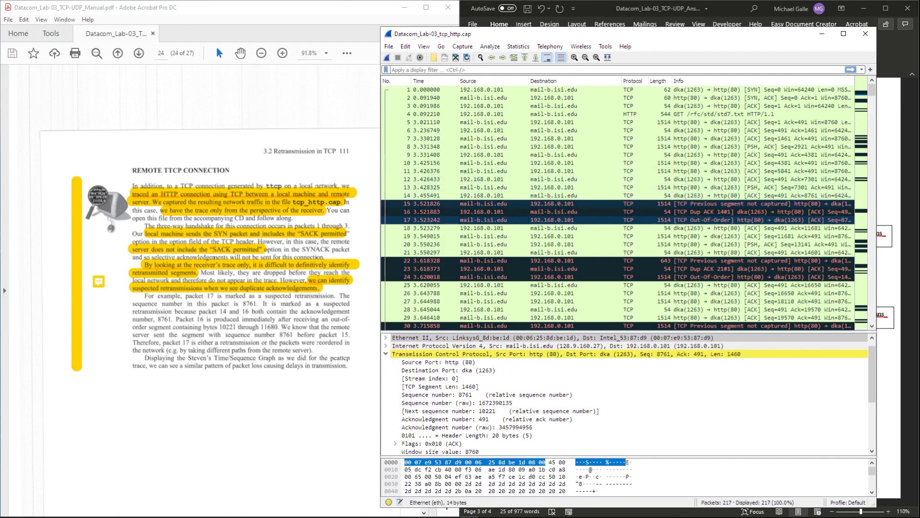
{"action": "left_click", "coordinate": [605, 204]}
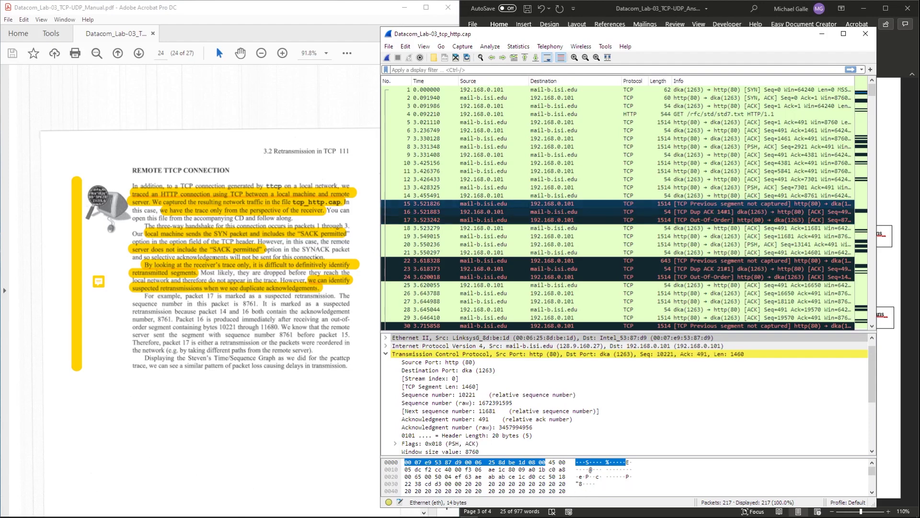
{"action": "left_click", "coordinate": [604, 219]}
{"action": "left_click", "coordinate": [605, 204]}
{"action": "left_click", "coordinate": [605, 220]}
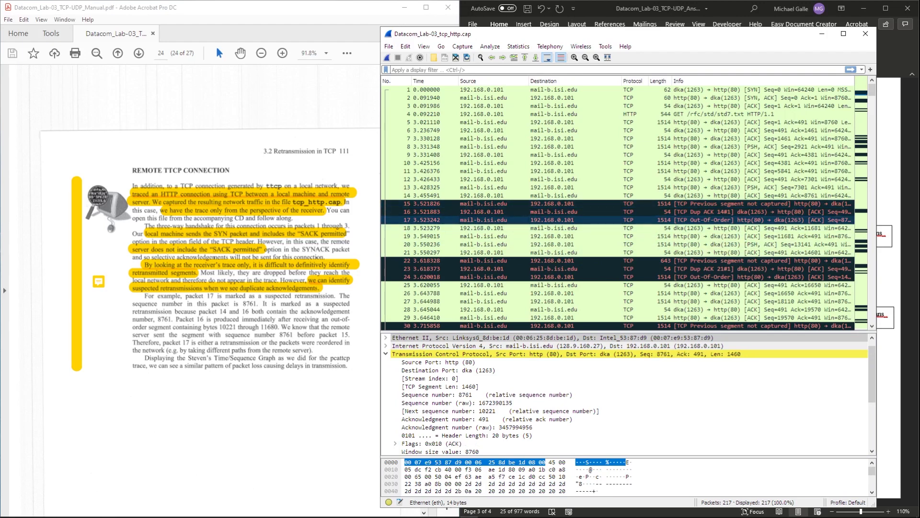
Switch to the My Solutions document for the question 7 answer, move it below the packet list and select packet 19 in the capture
{"action": "key", "text": "alt+Tab"}
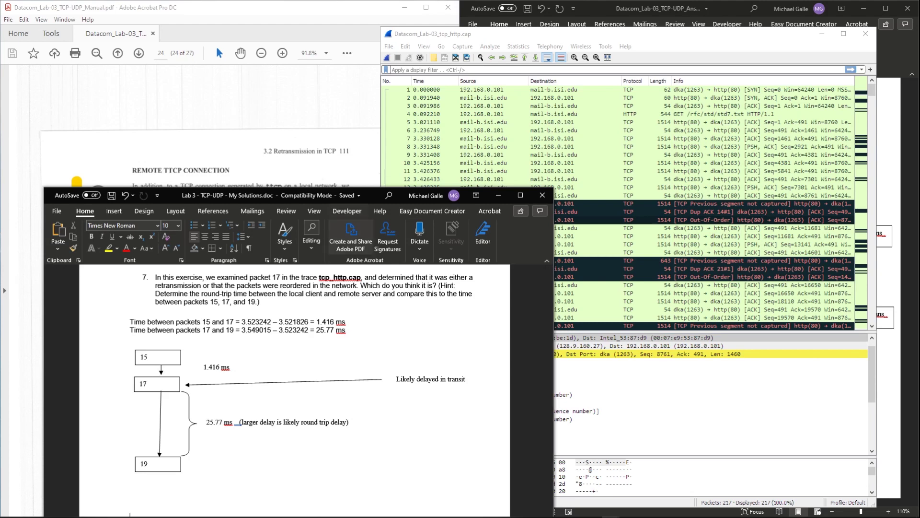
{"action": "left_click_drag", "start_coordinate": [371, 194], "coordinate": [347, 297]}
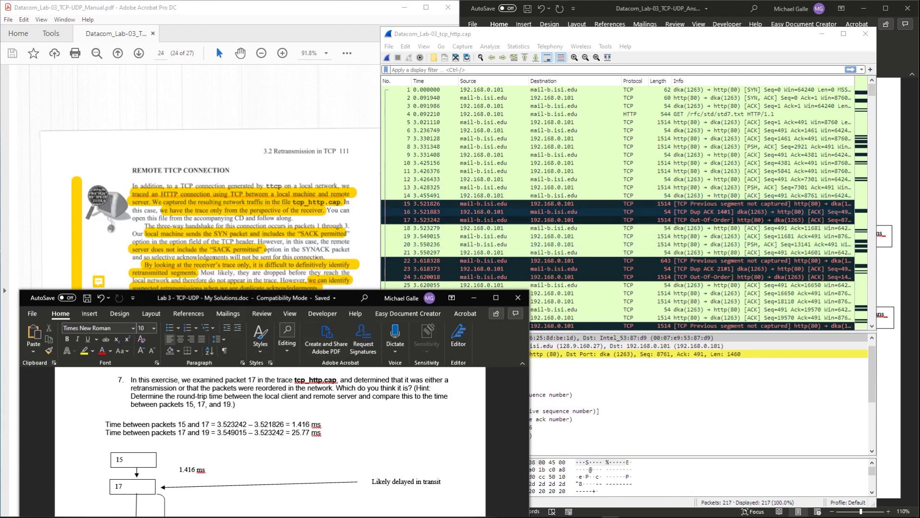
{"action": "left_click", "coordinate": [483, 236]}
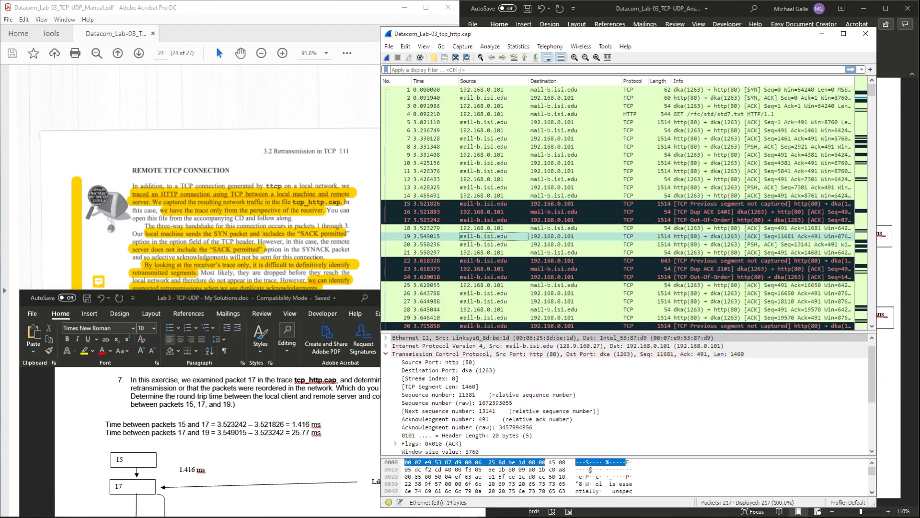
Reread question 7 in the answer document and compare the solution's timing diagram with the times of packets 15, 17 and 19
{"action": "left_click_drag", "start_coordinate": [575, 33], "coordinate": [224, 40]}
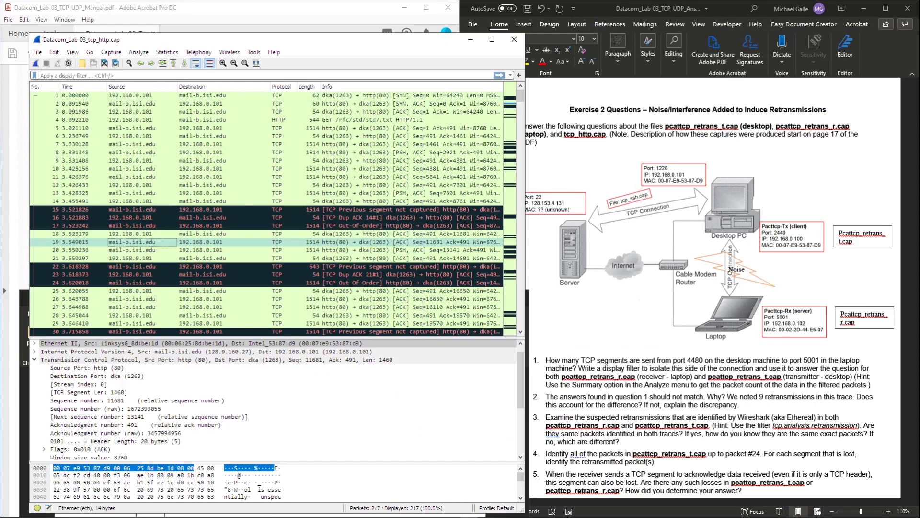
{"action": "scroll", "coordinate": [714, 288], "scroll_direction": "down", "scroll_amount": 10}
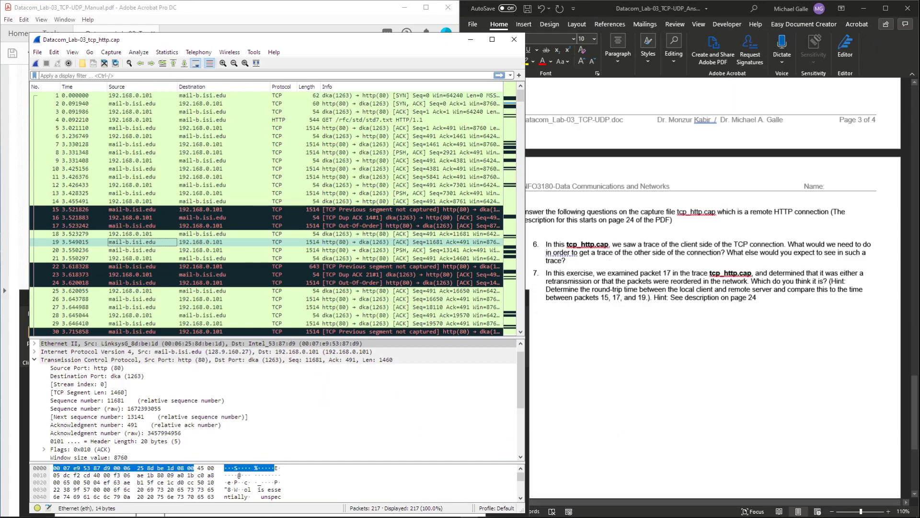
{"action": "left_click_drag", "start_coordinate": [271, 43], "coordinate": [657, 59]}
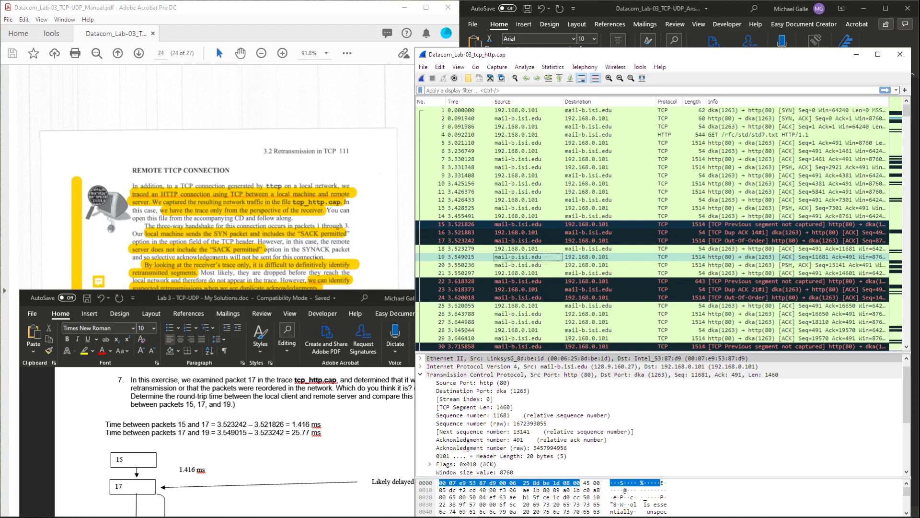
{"action": "left_click_drag", "start_coordinate": [149, 298], "coordinate": [166, 178]}
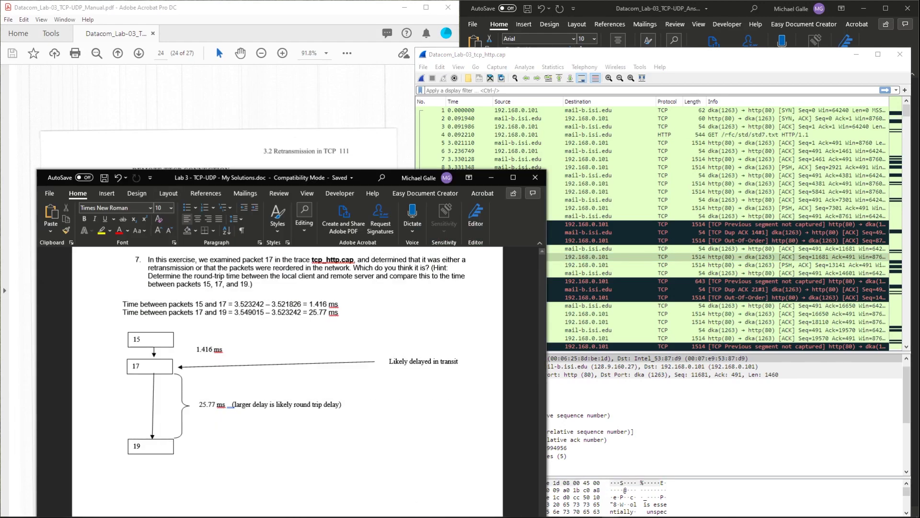
{"action": "left_click", "coordinate": [623, 232]}
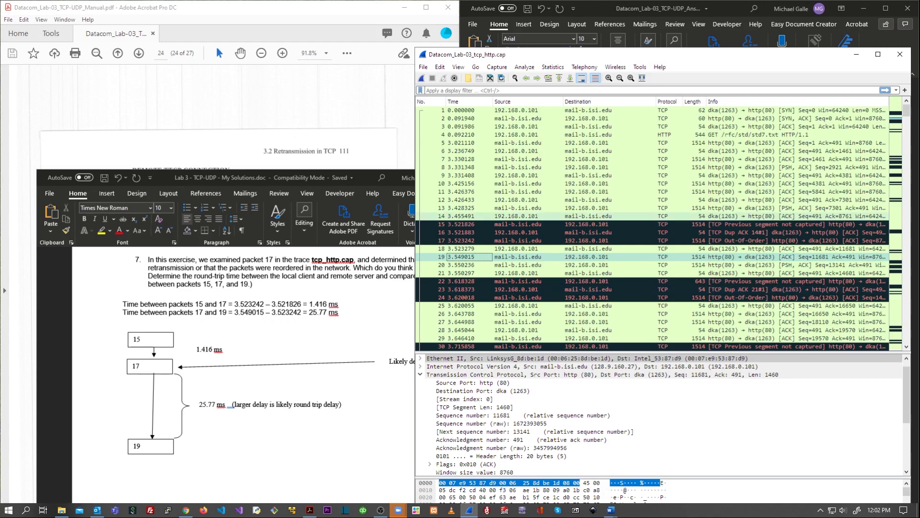
Select packet 17 in the capture and compare the 15-to-17 and 17-to-19 delay labels in the solution's timing diagram
{"action": "left_click", "coordinate": [461, 240]}
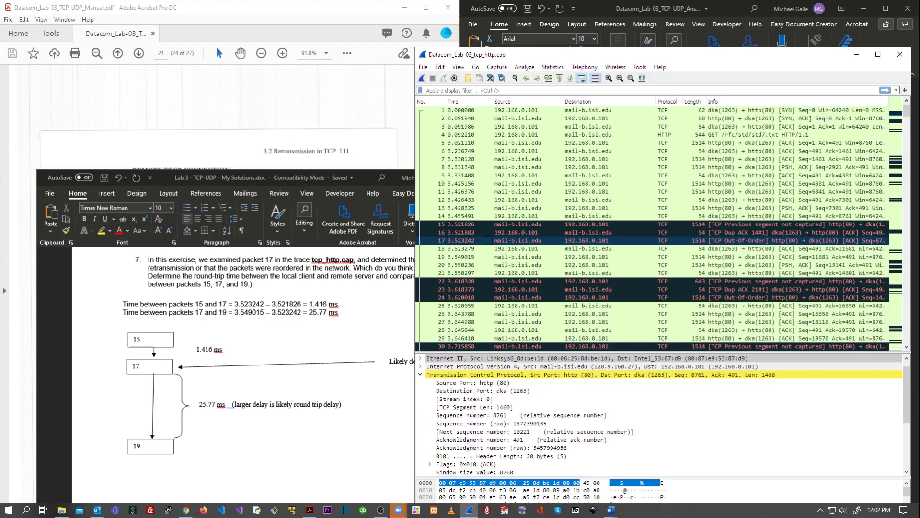
{"action": "left_click", "coordinate": [220, 338]}
{"action": "triple_click", "coordinate": [209, 349]}
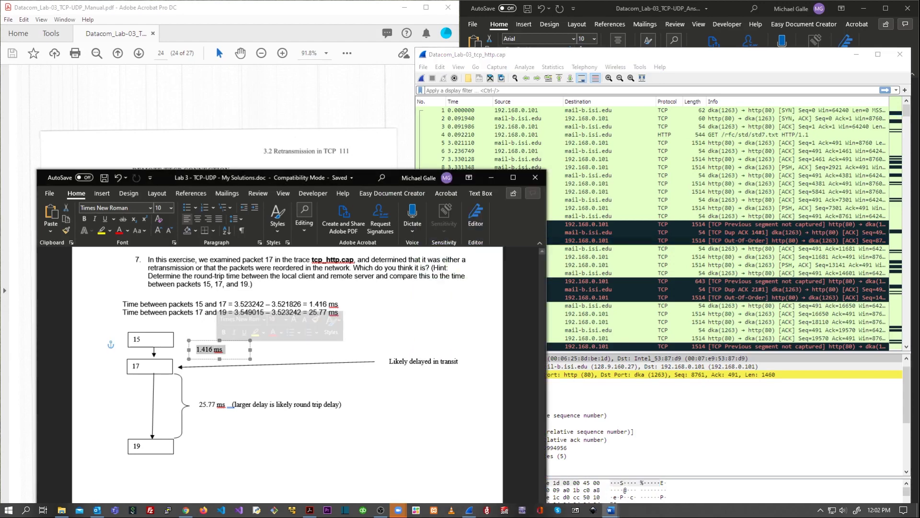
{"action": "left_click_drag", "start_coordinate": [199, 404], "coordinate": [232, 404]}
{"action": "left_click_drag", "start_coordinate": [196, 349], "coordinate": [225, 349]}
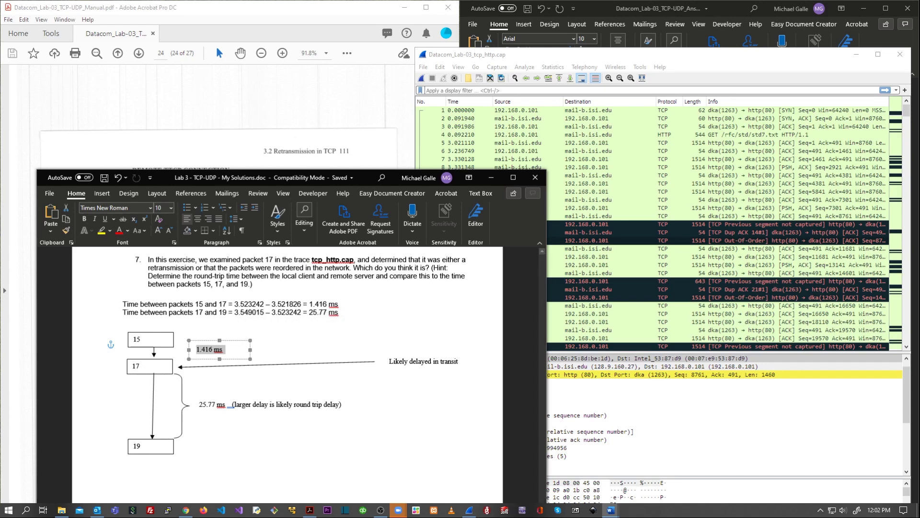
{"action": "left_click", "coordinate": [199, 404]}
{"action": "left_click", "coordinate": [205, 349]}
{"action": "left_click_drag", "start_coordinate": [196, 350], "coordinate": [224, 350]}
{"action": "left_click", "coordinate": [136, 365]}
{"action": "double_click", "coordinate": [136, 366]}
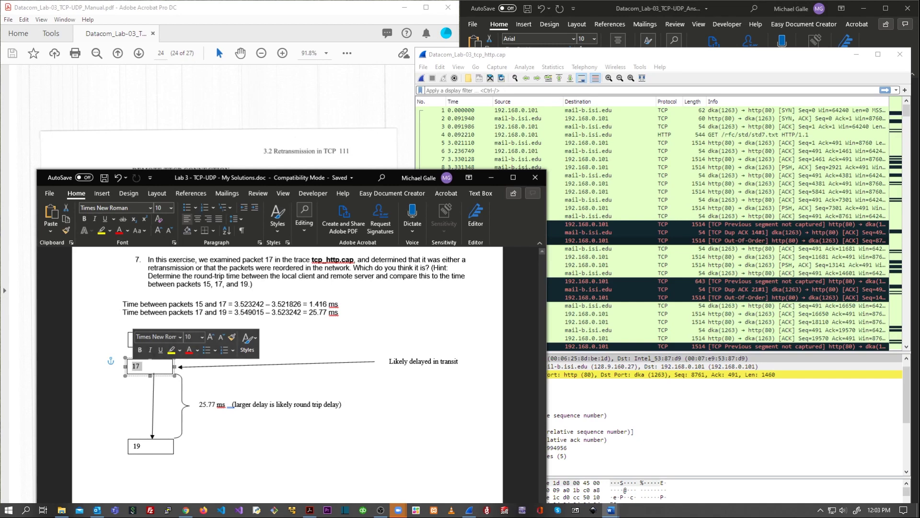
{"action": "left_click", "coordinate": [123, 335]}
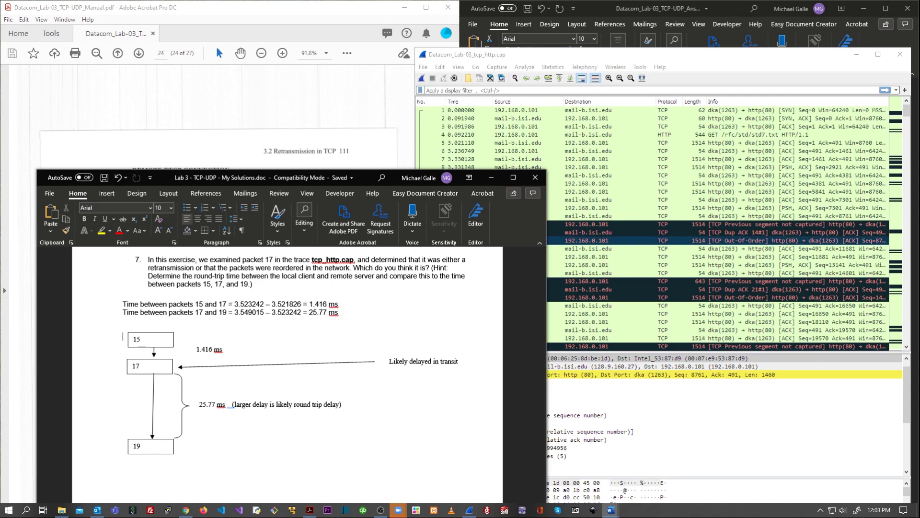
Switch back to the tcp_http.cap capture and compare the details of packets 15 and 17
{"action": "key", "text": "alt+Tab"}
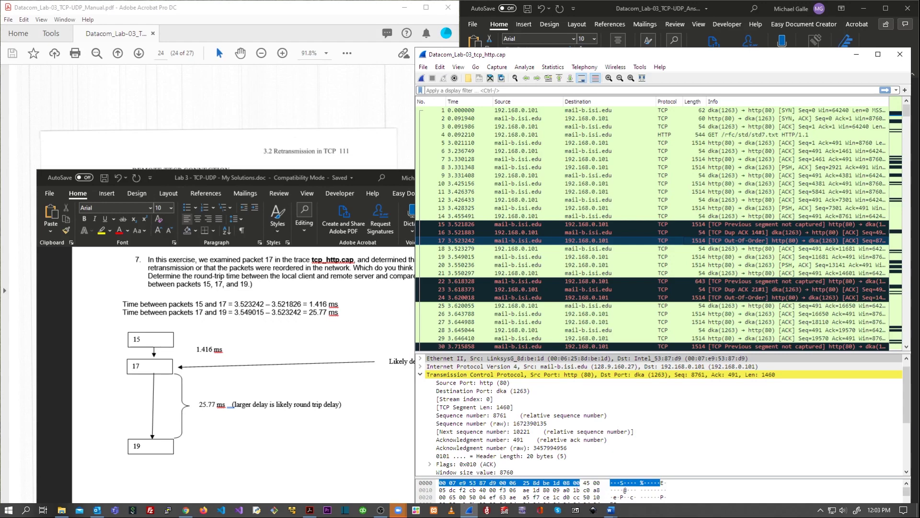
{"action": "left_click", "coordinate": [671, 224]}
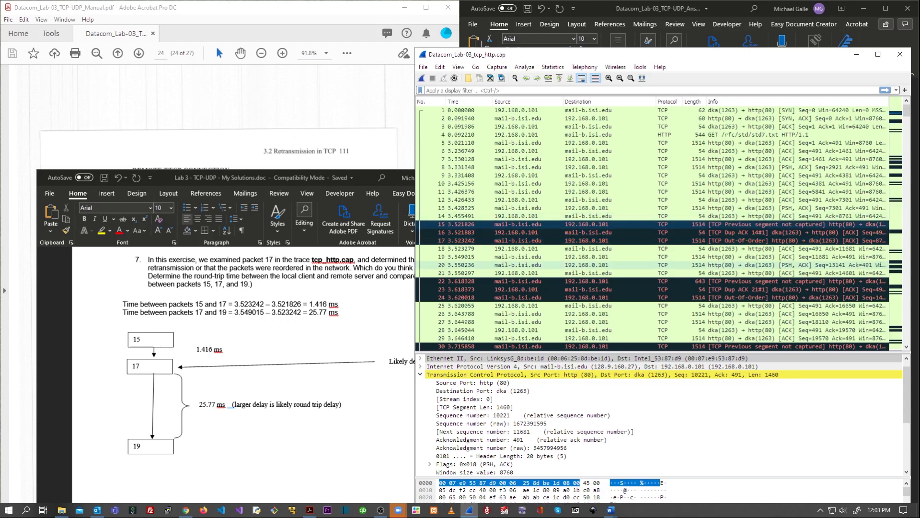
{"action": "left_click", "coordinate": [671, 240]}
{"action": "left_click", "coordinate": [671, 225]}
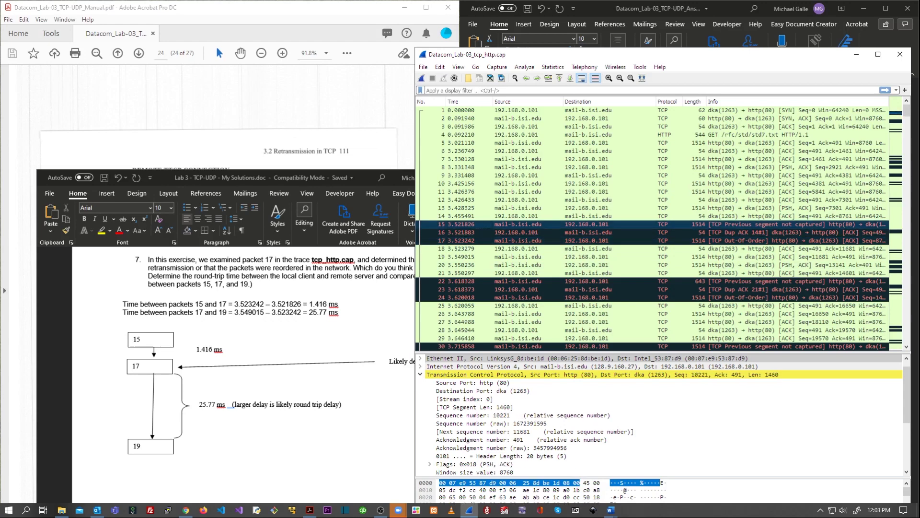
Bring the My Solutions document forward and move its window clear of the capture, below the manual's Remote TTCP Connection section
{"action": "left_click", "coordinate": [123, 336]}
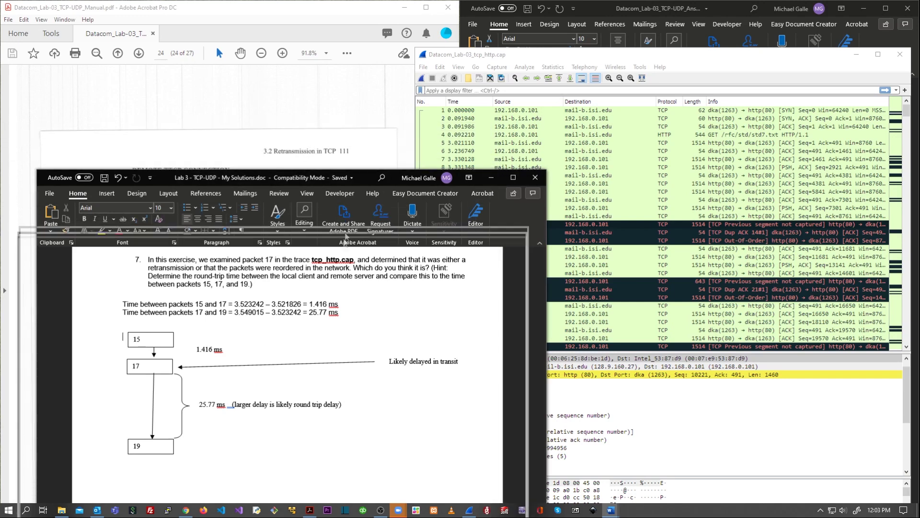
{"action": "left_click_drag", "start_coordinate": [240, 177], "coordinate": [110, 222]}
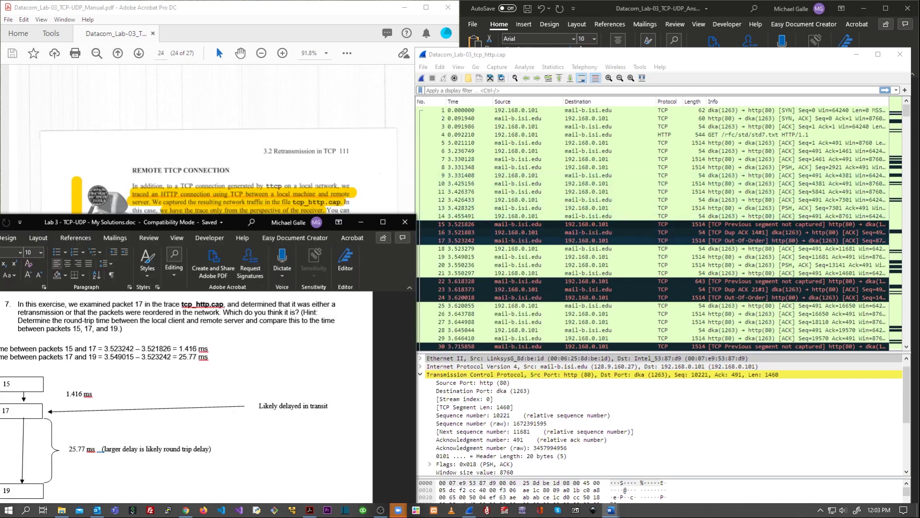